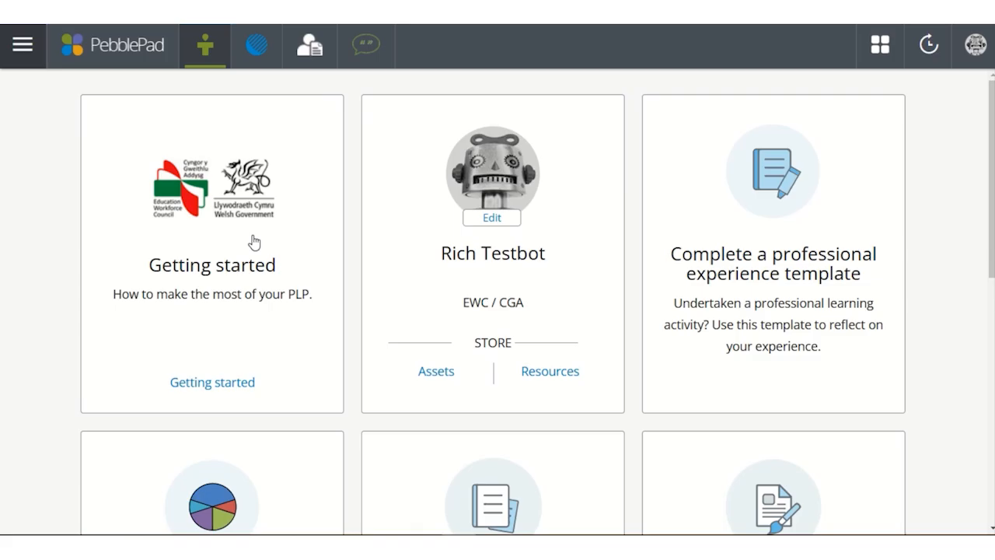
- Add Example image.jpg and Example powerpoint.pptx to a new file upload from the home page
scroll(237, 290, down, 7)
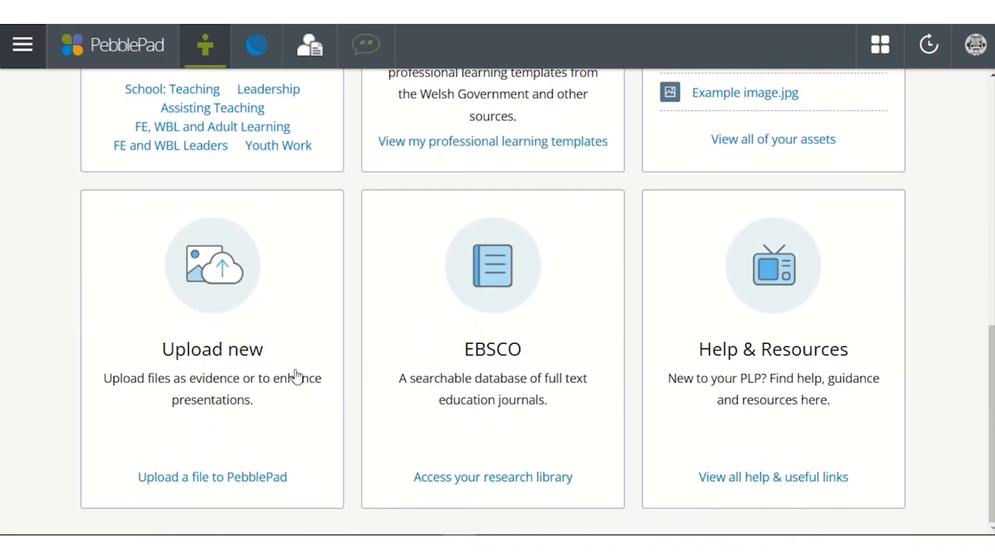
click(207, 358)
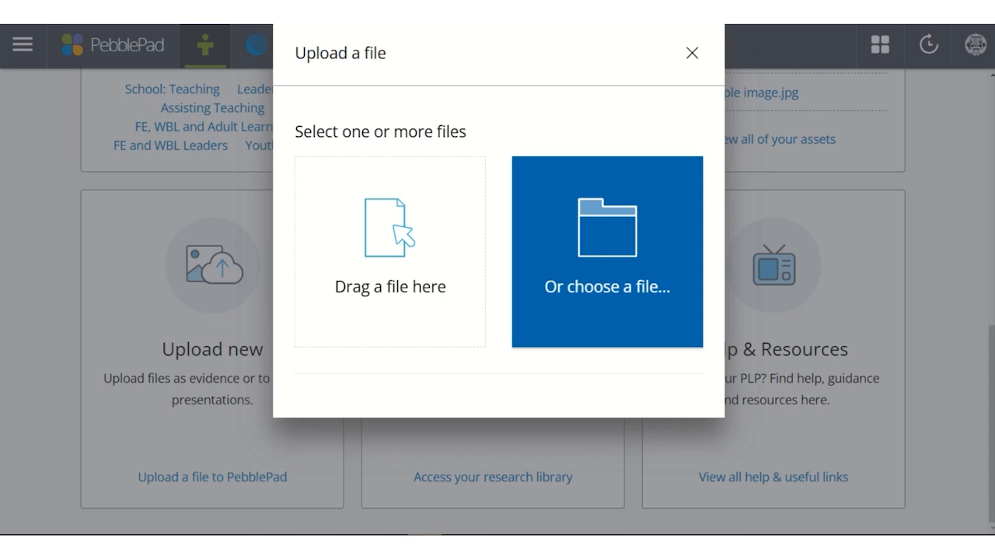
drag(544, 393, 384, 281)
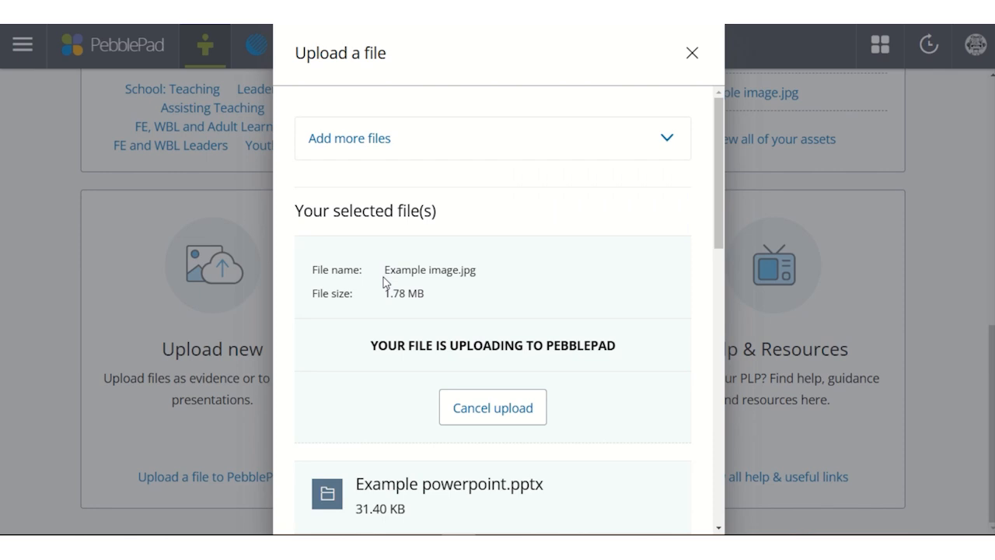
- Tag the selected files with the existing Webinar tag and confirm the upload
scroll(478, 230, down, 4)
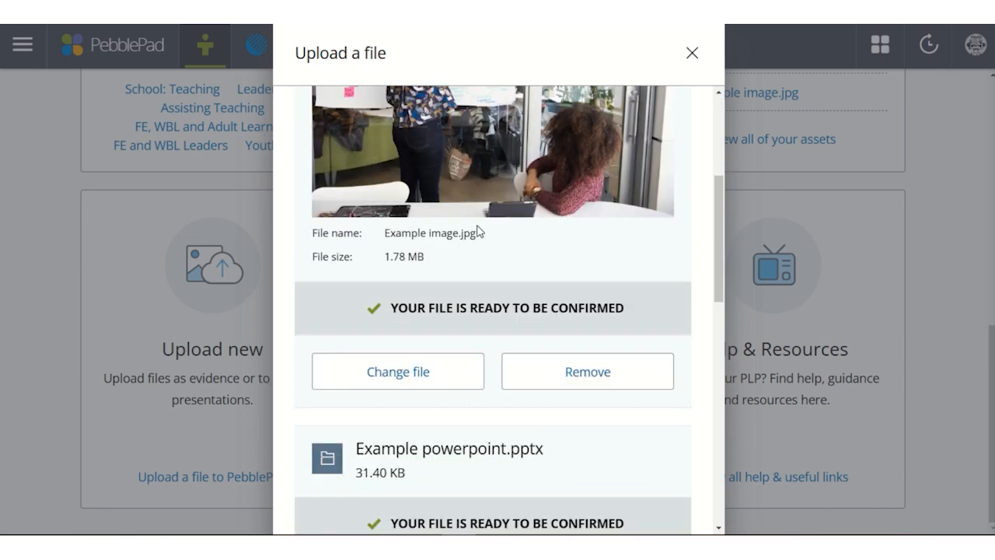
scroll(479, 230, down, 9)
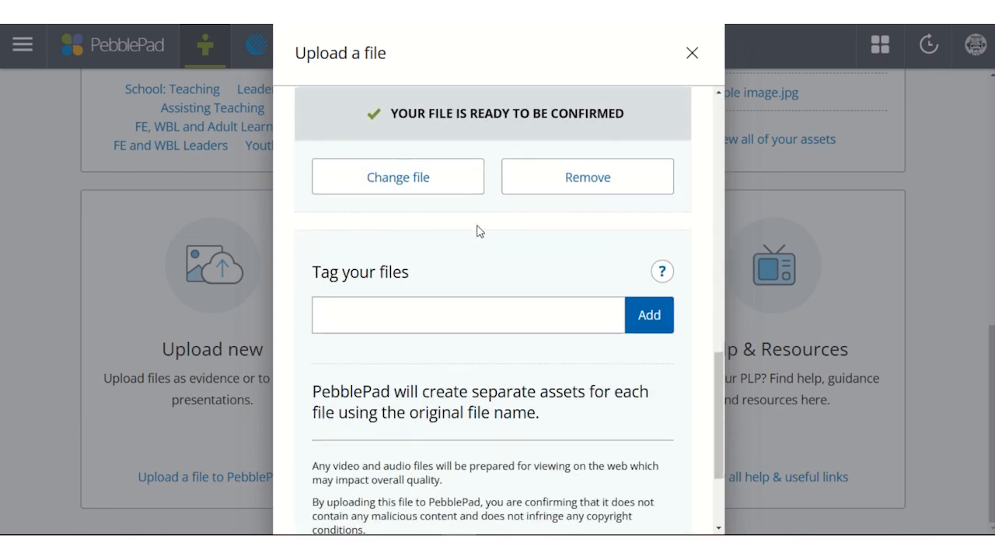
click(457, 304)
text(Web)
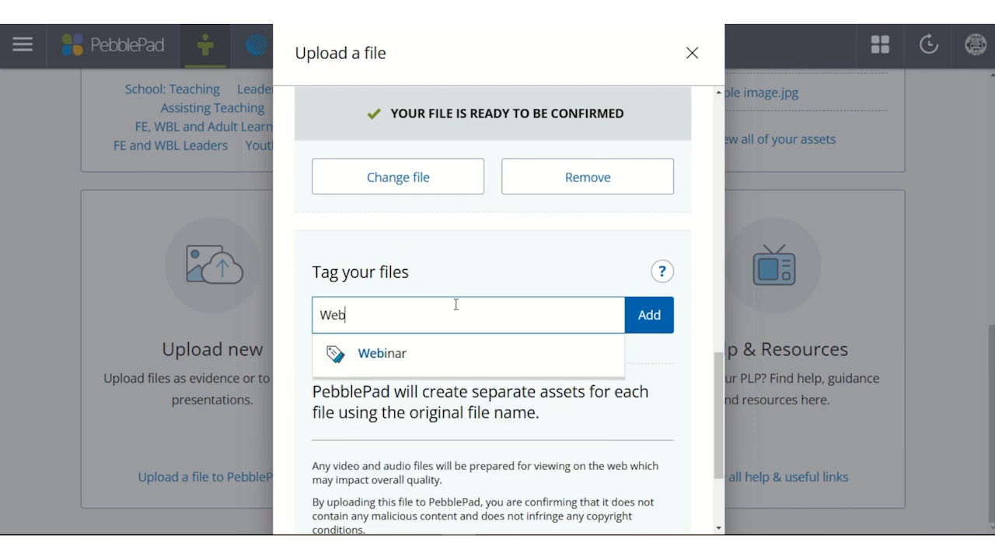
click(400, 351)
scroll(535, 342, down, 3)
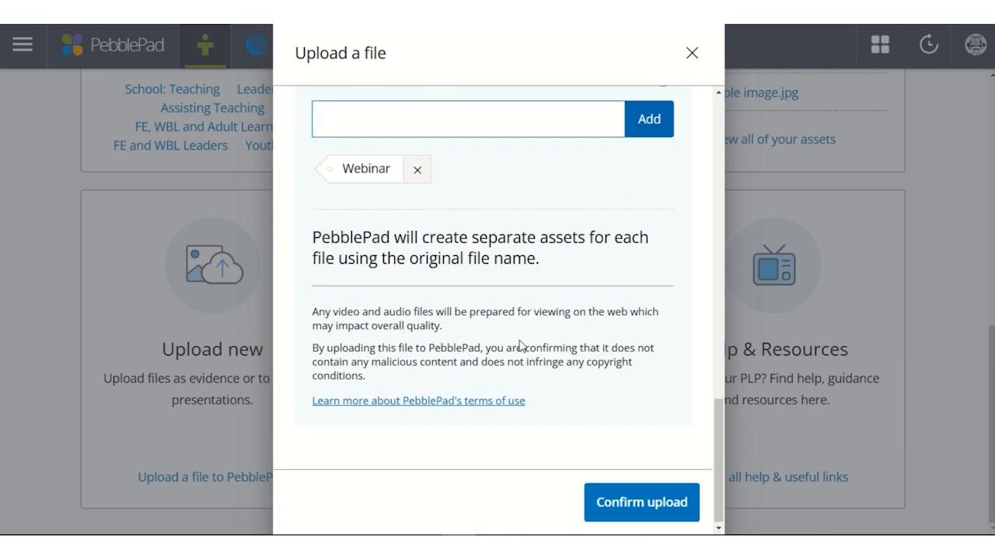
click(616, 498)
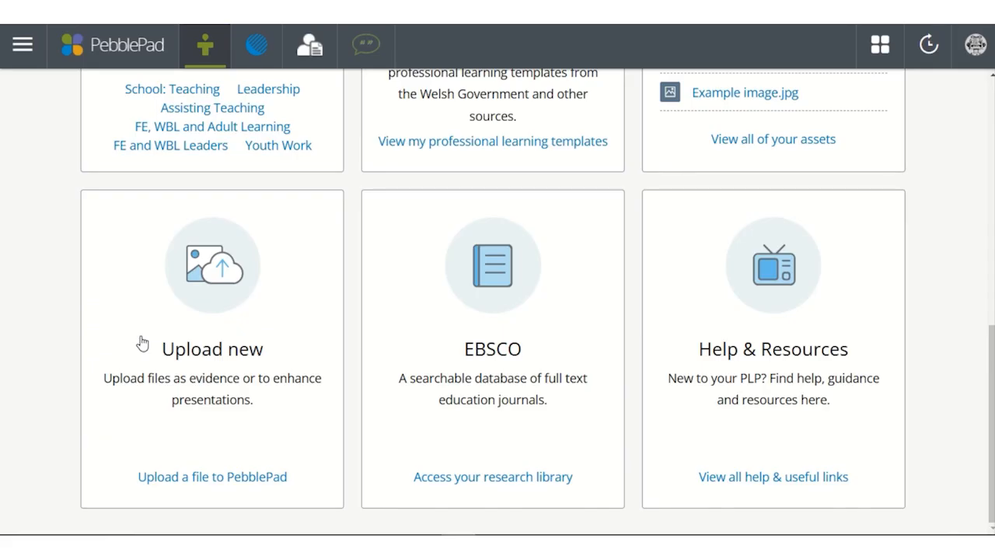
- Open the asset store from the profile card on the home page
scroll(217, 349, up, 7)
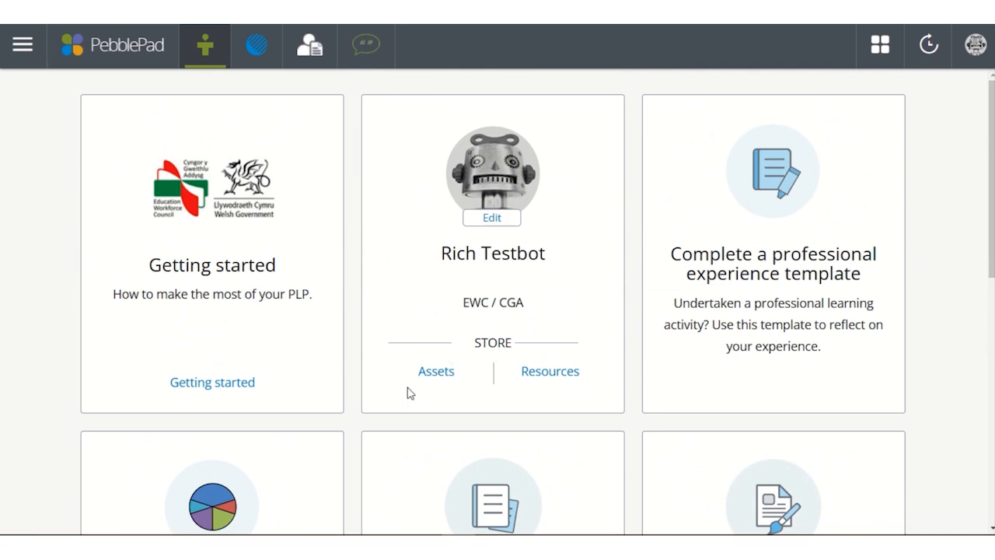
click(433, 374)
- Create a new page from the Get creative options
click(20, 48)
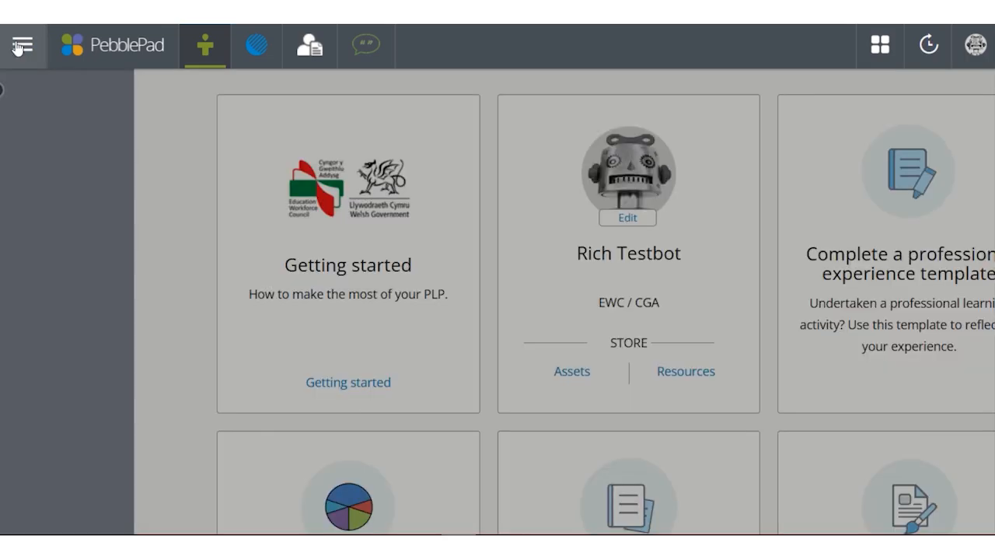
scroll(140, 137, down, 1)
scroll(140, 137, down, 1)
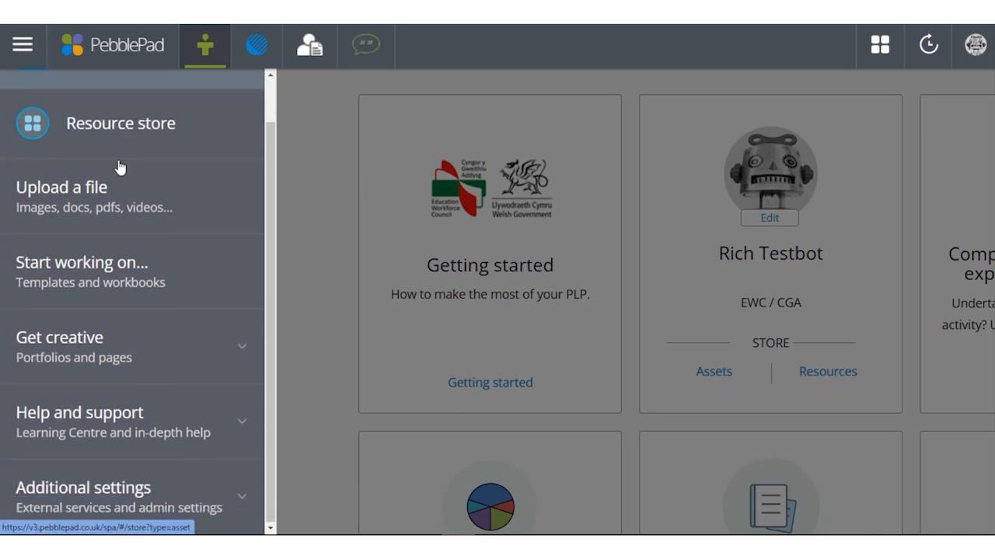
click(95, 364)
scroll(146, 322, down, 5)
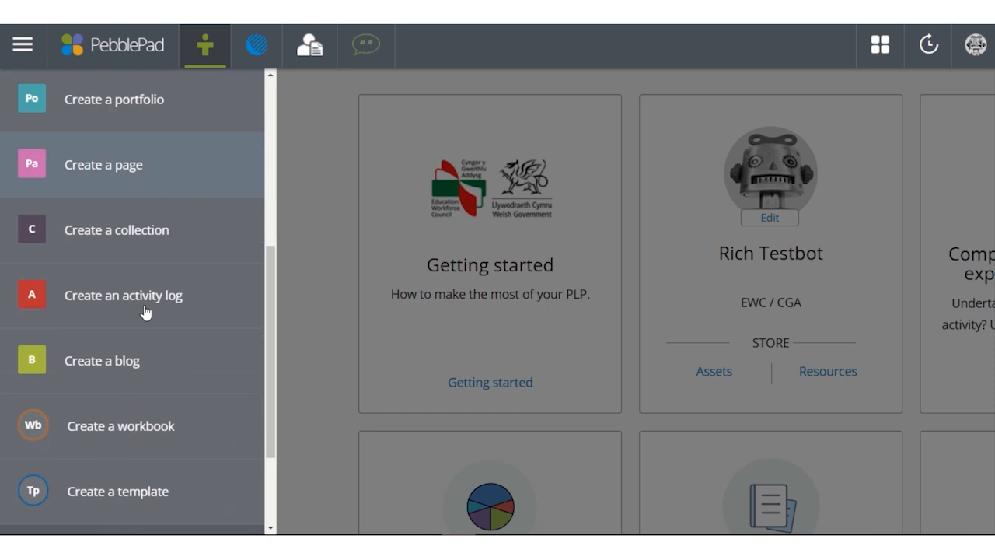
scroll(144, 311, down, 1)
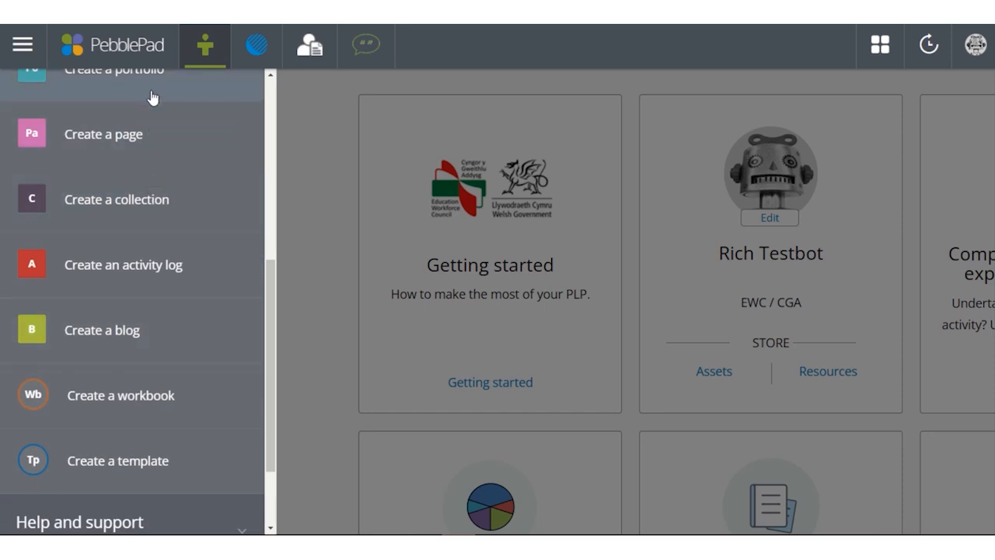
scroll(154, 97, up, 1)
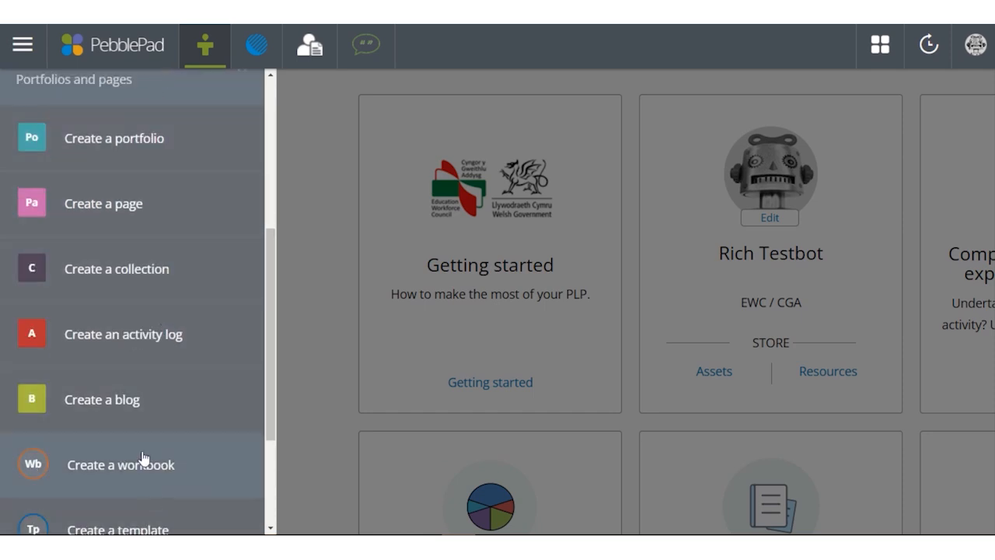
click(136, 214)
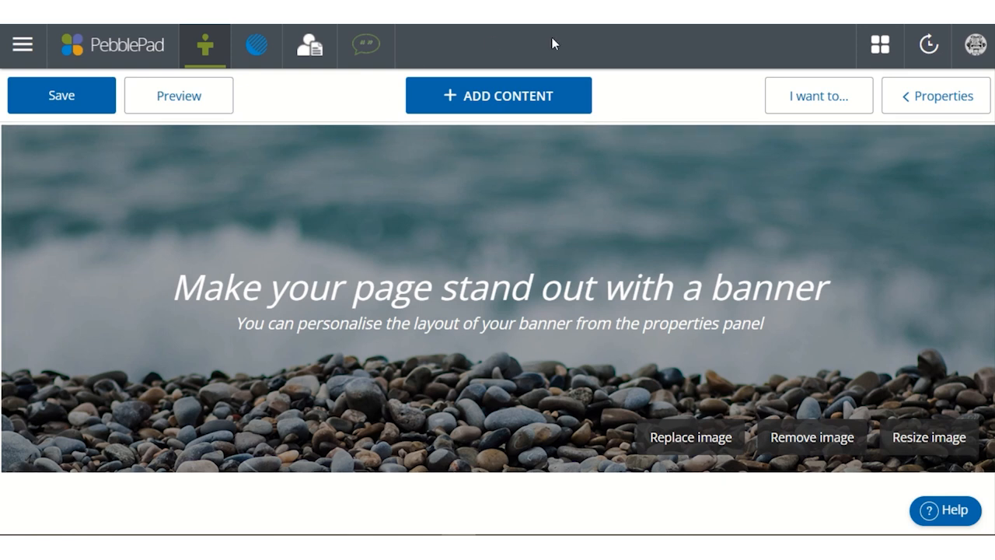
- Look through the available content block types and the block and page properties of the new page
click(525, 101)
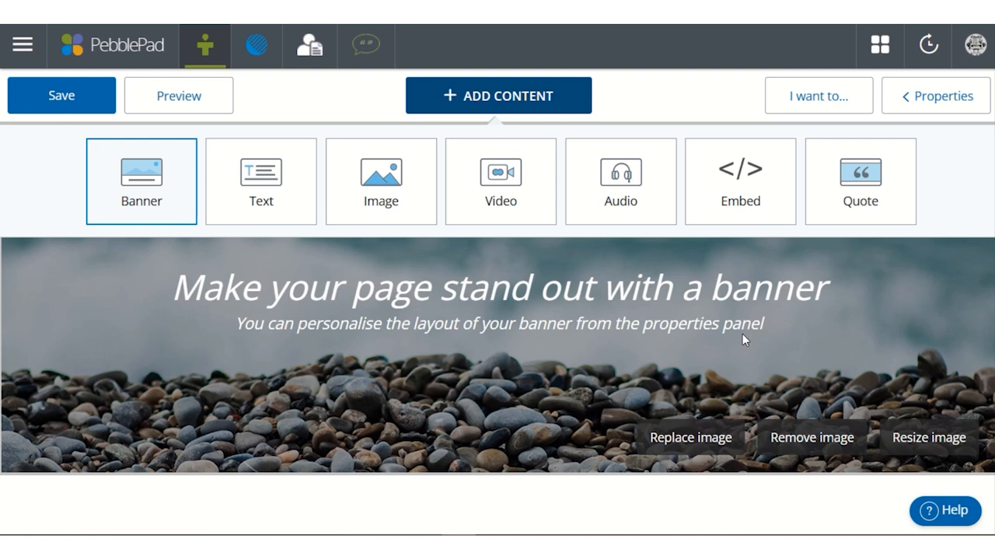
click(944, 96)
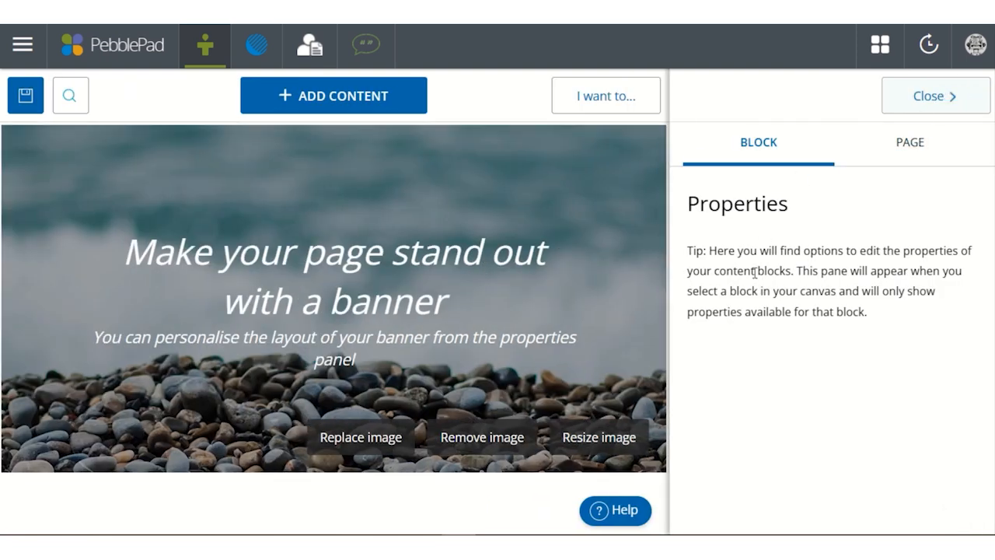
click(912, 160)
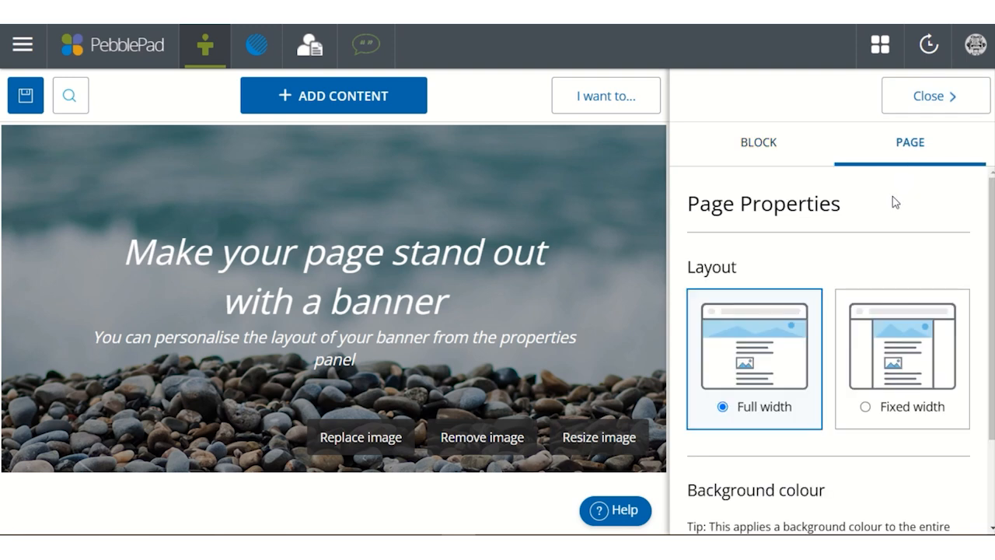
click(777, 157)
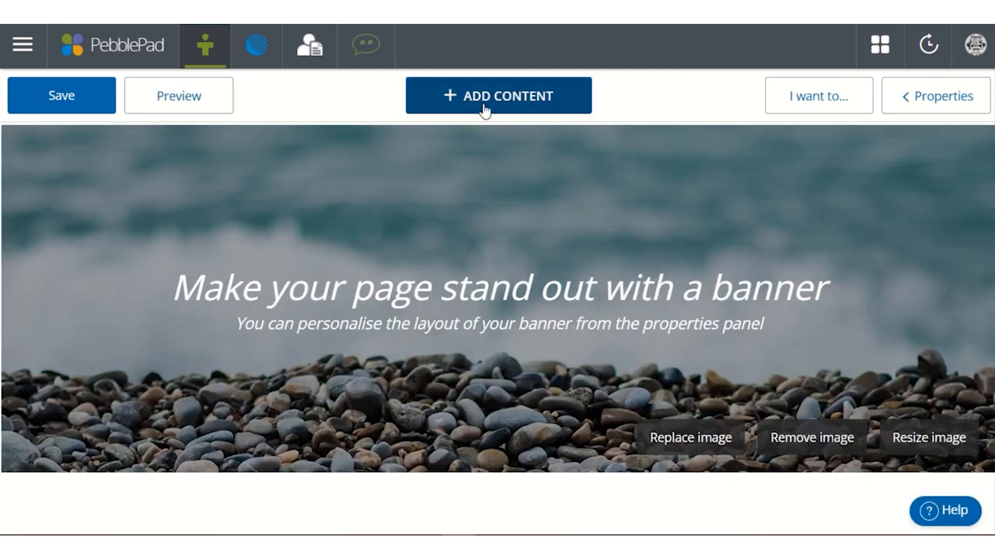
- Add a text block below the banner and examine its background colour, width, title and column properties
click(484, 109)
click(254, 189)
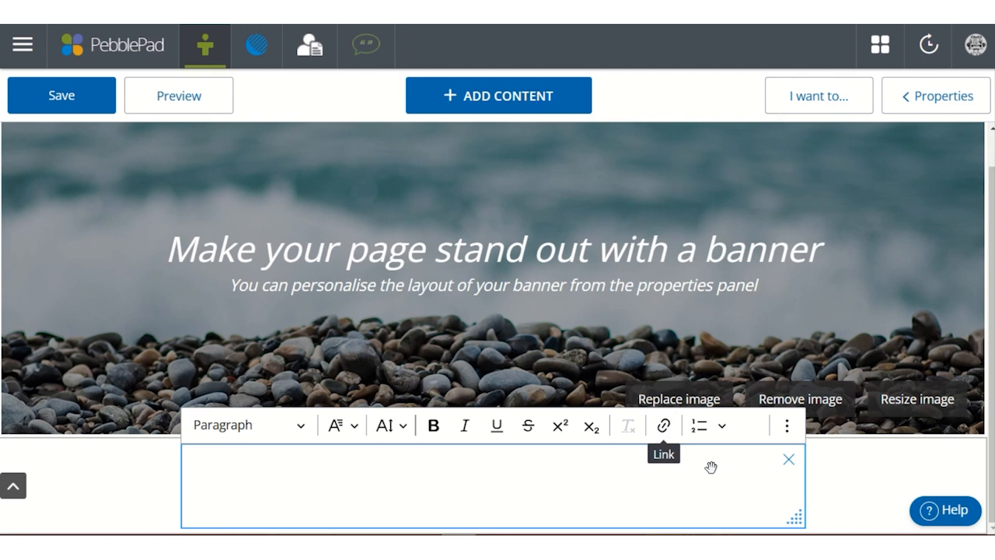
click(943, 94)
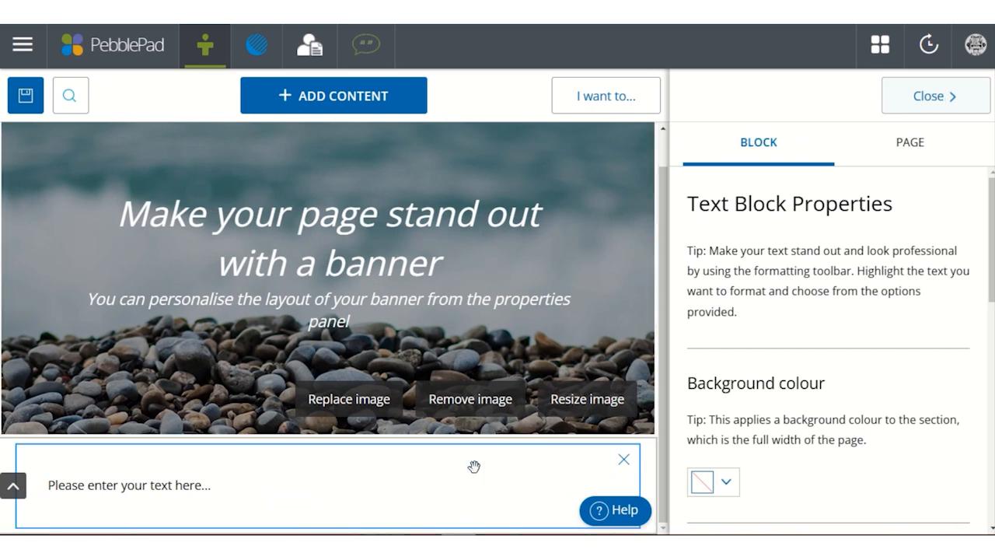
scroll(826, 370, down, 5)
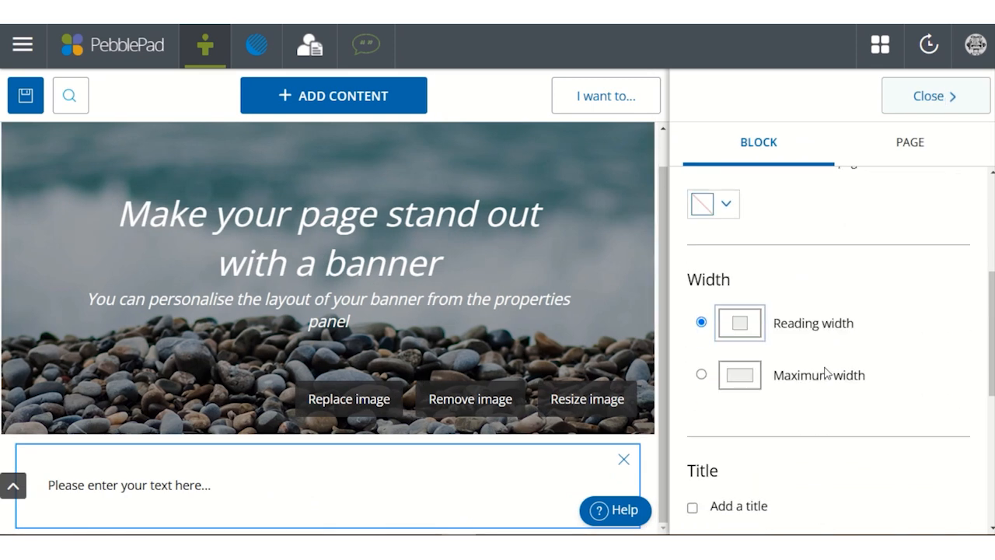
scroll(804, 333, down, 3)
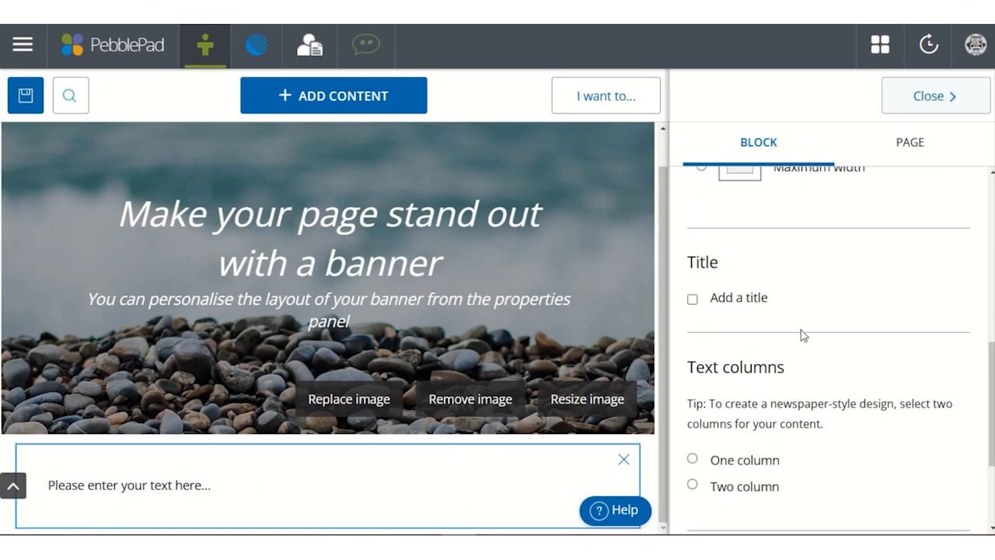
scroll(799, 324, down, 3)
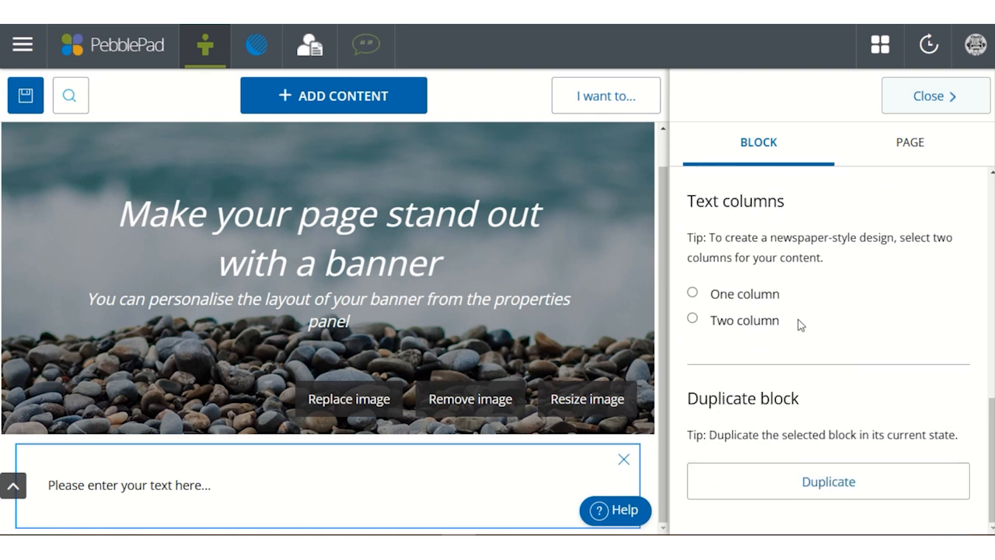
scroll(800, 324, up, 3)
scroll(801, 325, up, 5)
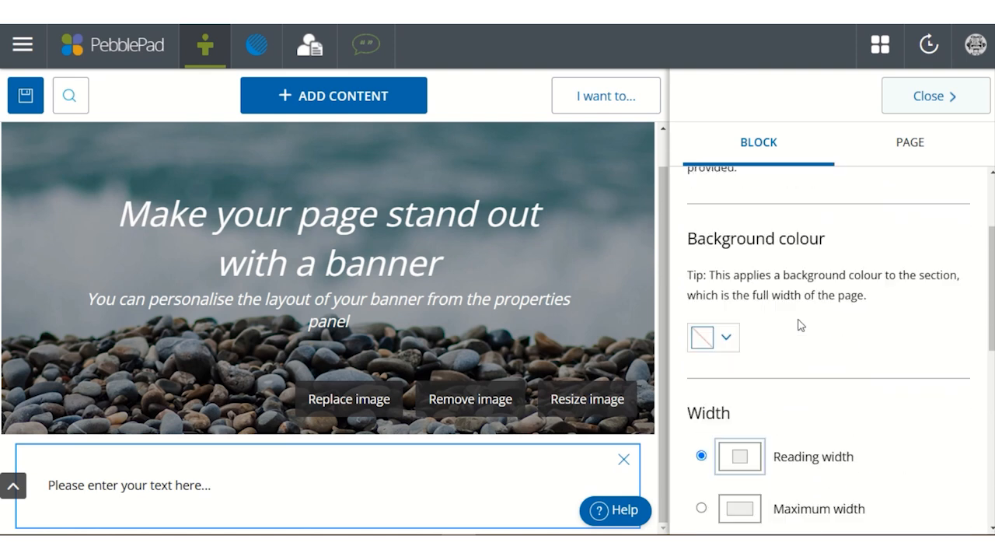
click(940, 116)
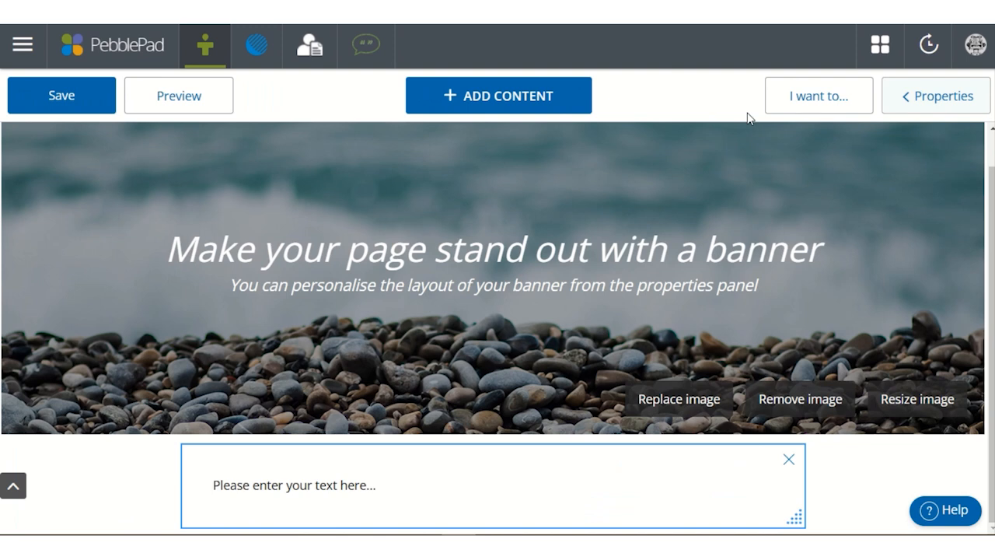
- Delete the empty text block below the banner
click(788, 460)
click(673, 315)
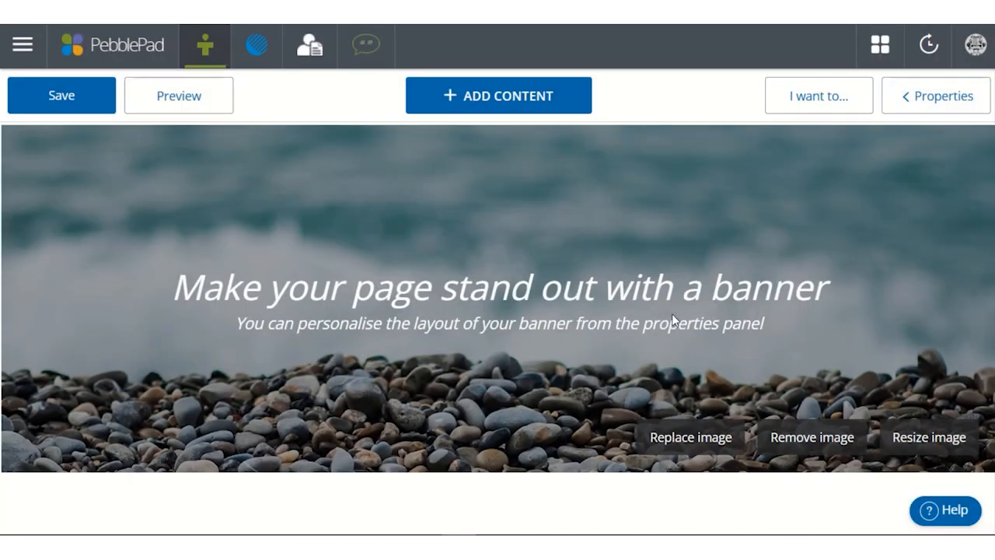
- Add an image block below the banner and view the image assets that can be selected for it
click(509, 108)
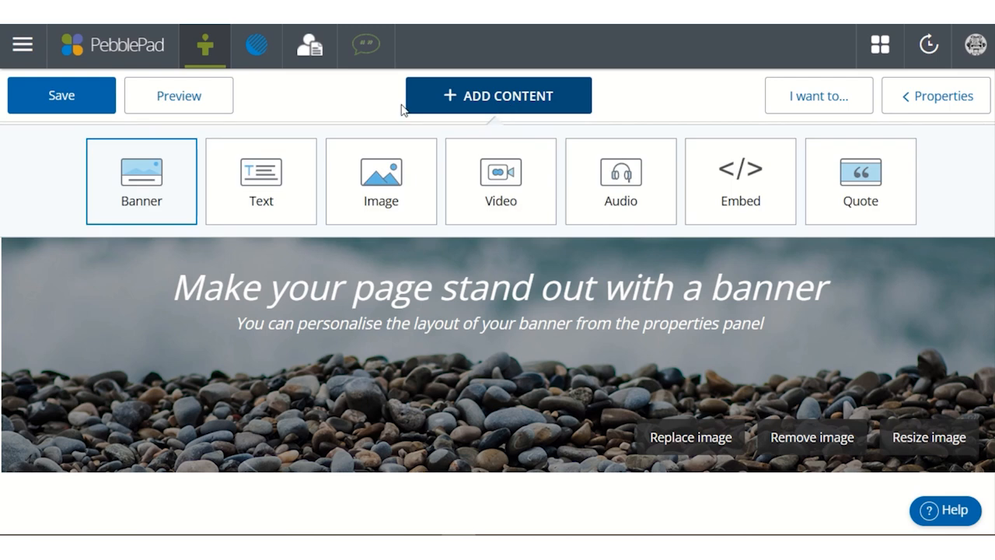
click(387, 171)
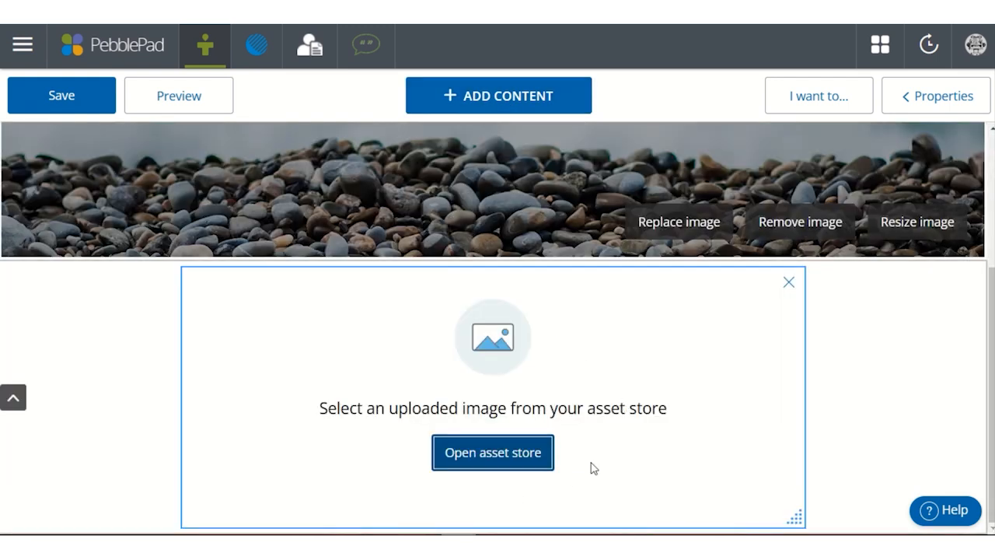
click(480, 458)
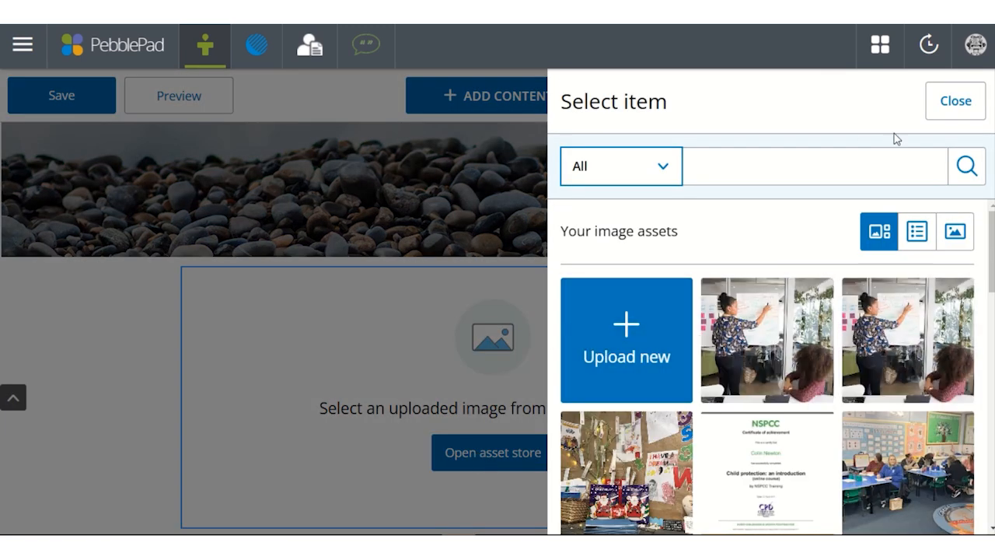
click(955, 101)
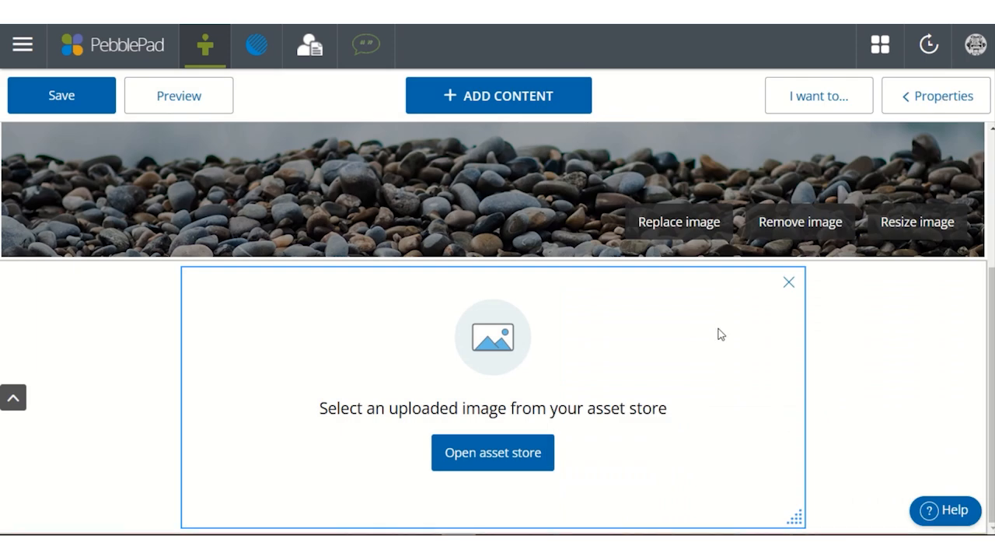
- Examine the image block's title, caption, image click behaviour and duplicate properties
click(950, 108)
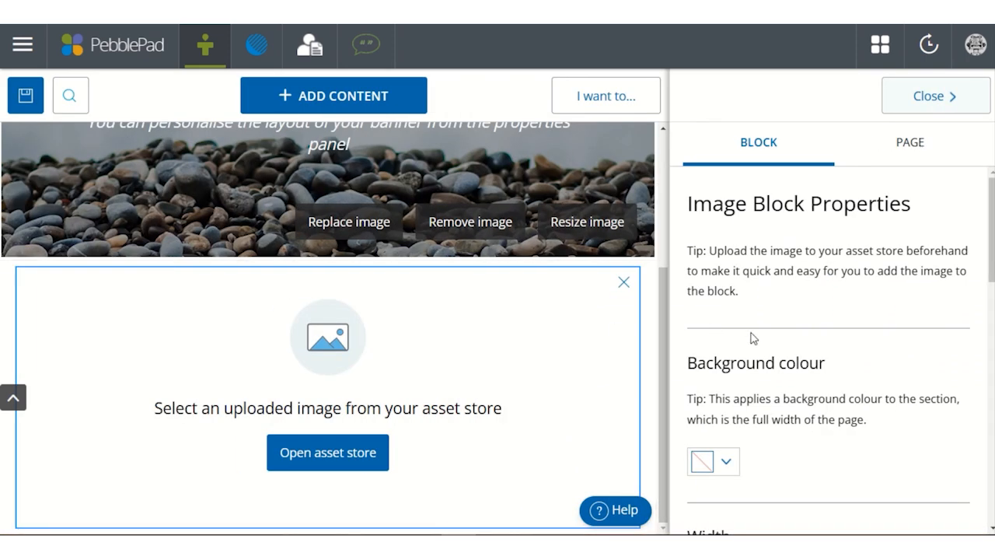
scroll(753, 338, down, 6)
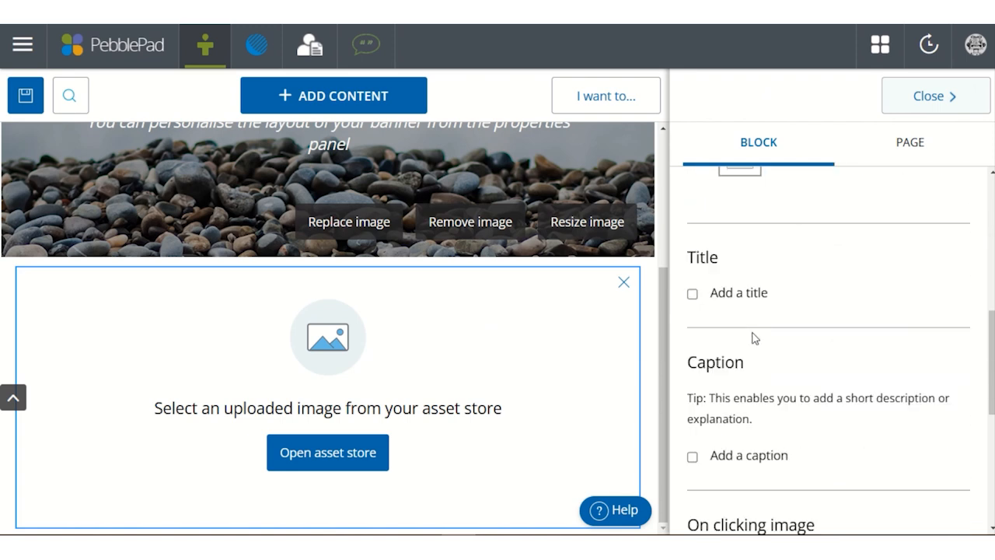
scroll(752, 338, down, 3)
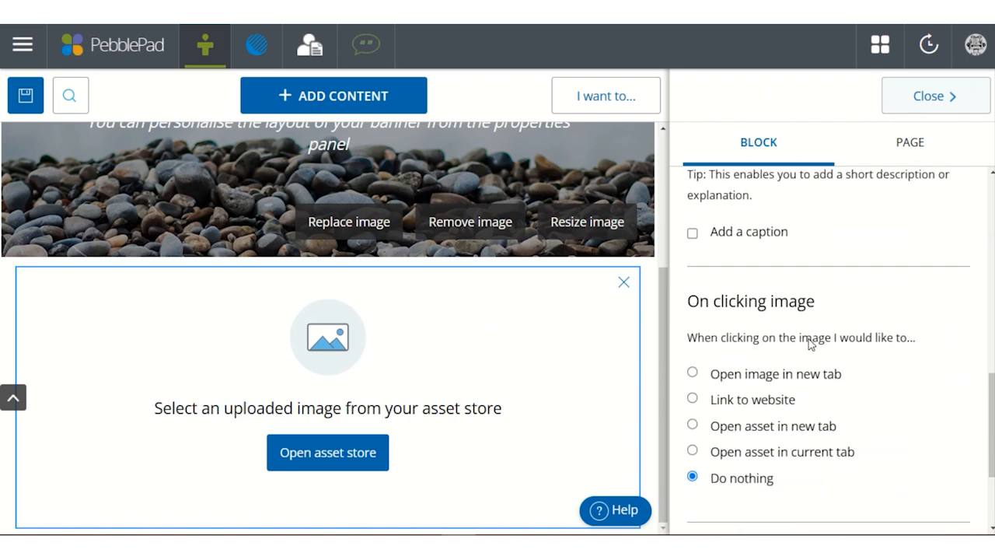
scroll(810, 344, down, 2)
scroll(832, 344, down, 1)
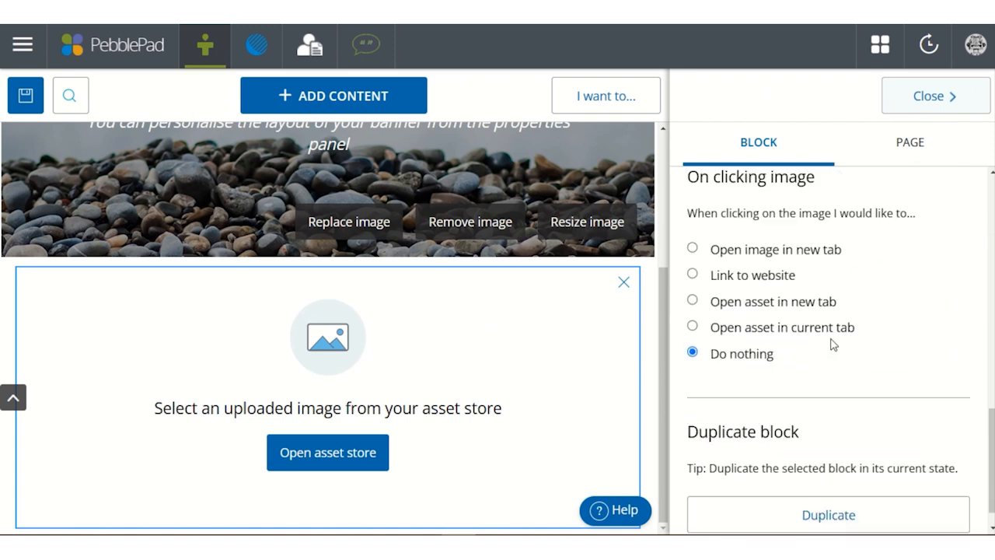
- Close the block properties and delete the empty image block below the banner
scroll(832, 343, up, 4)
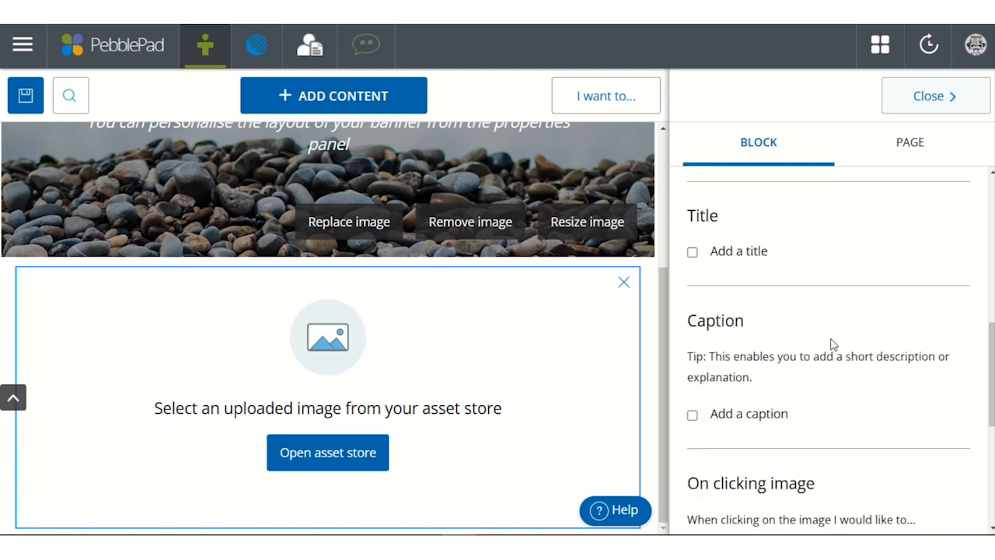
scroll(832, 344, up, 5)
click(926, 99)
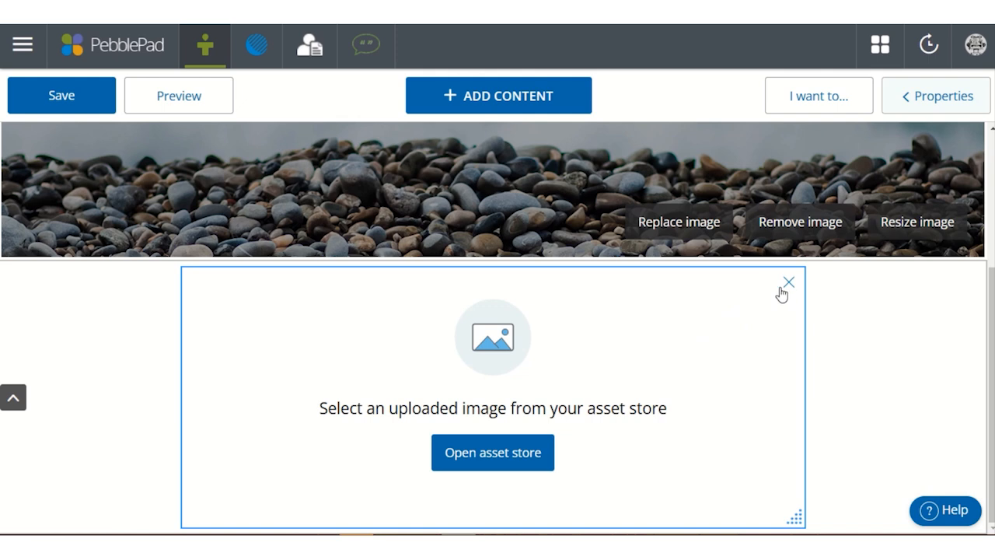
click(789, 284)
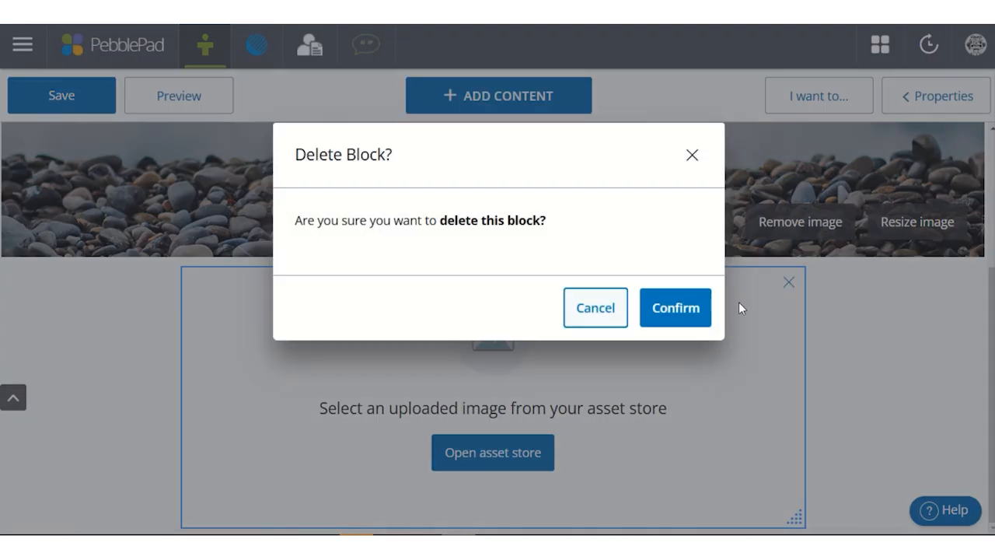
click(676, 309)
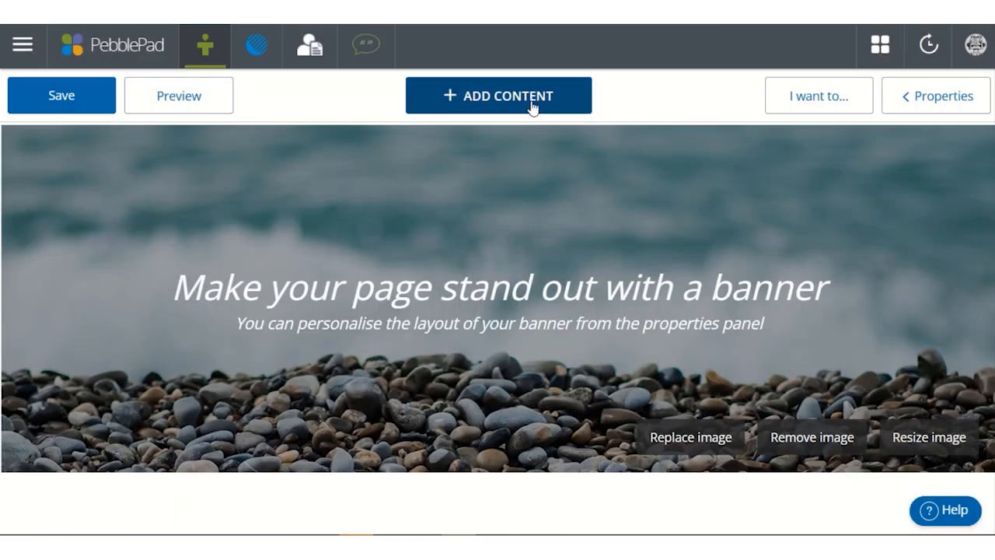
- Add a video block below the banner and view the video assets that can be selected for it
click(533, 106)
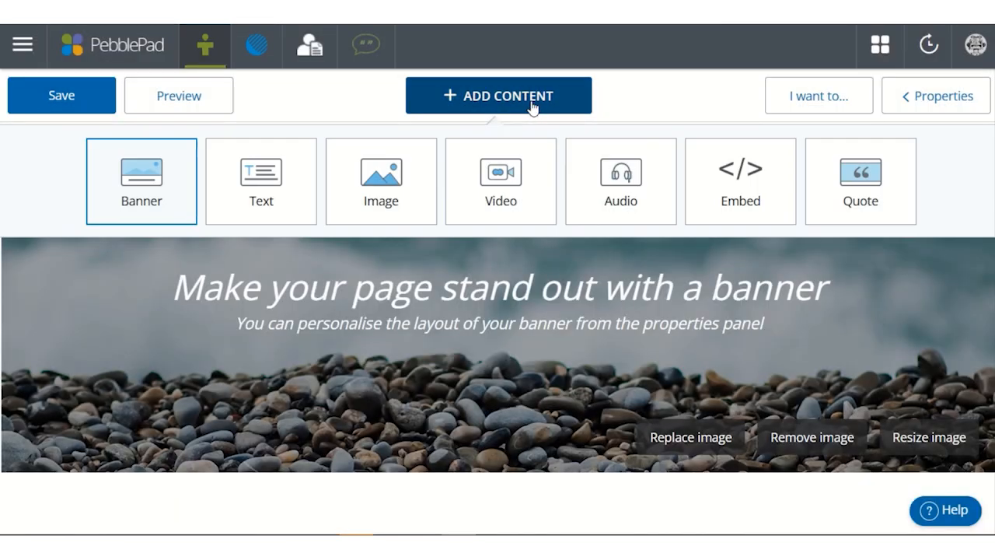
click(500, 187)
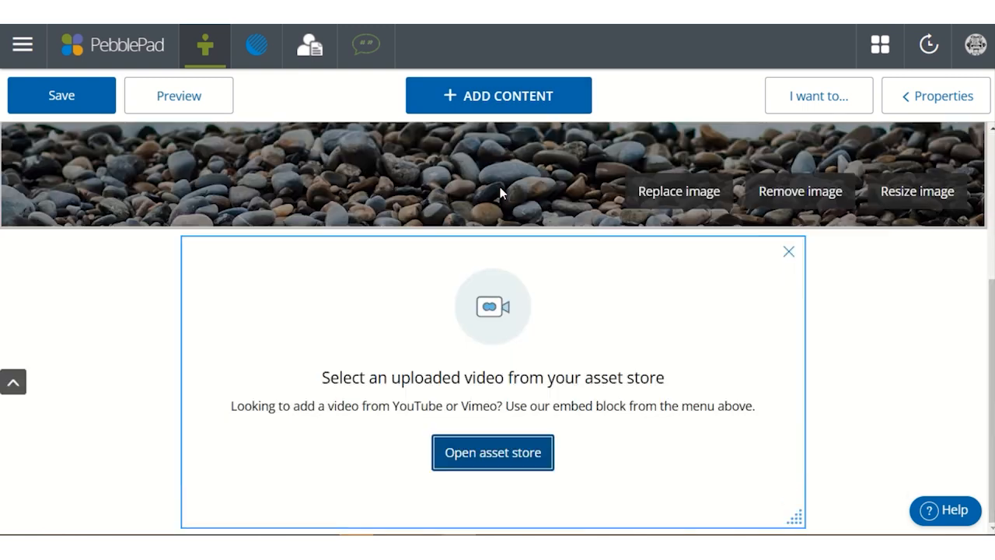
click(505, 469)
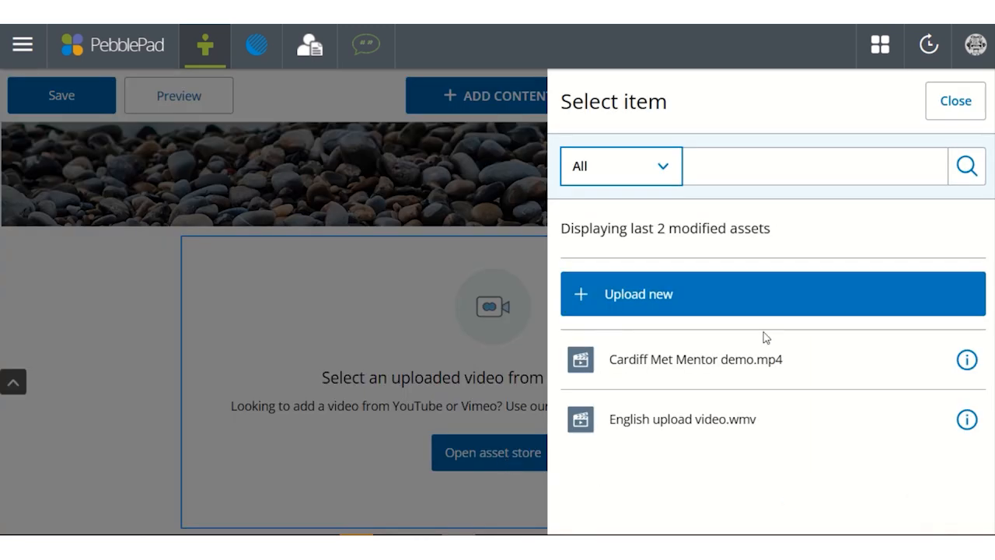
click(964, 107)
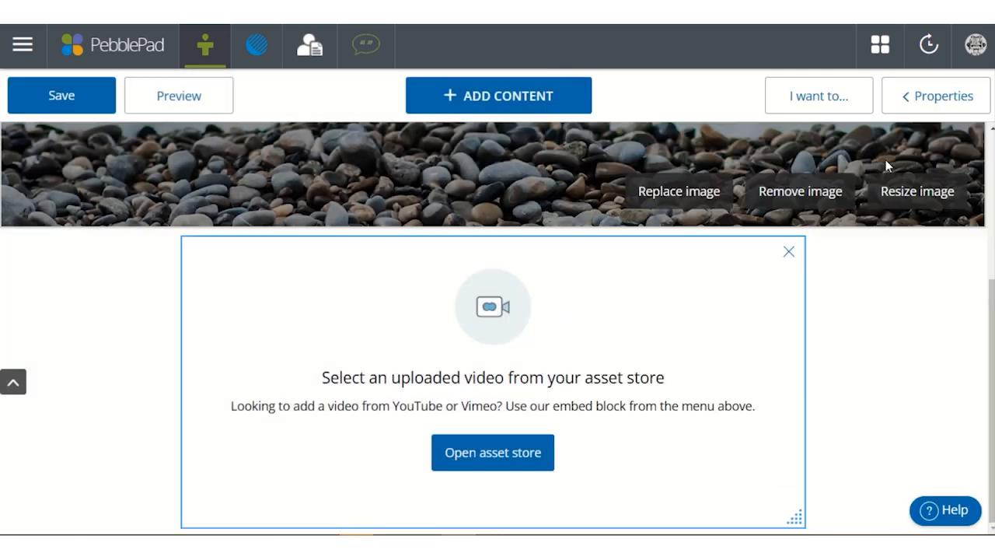
- Examine the video block's background colour, width, title, caption, video control and duplicate properties
click(939, 101)
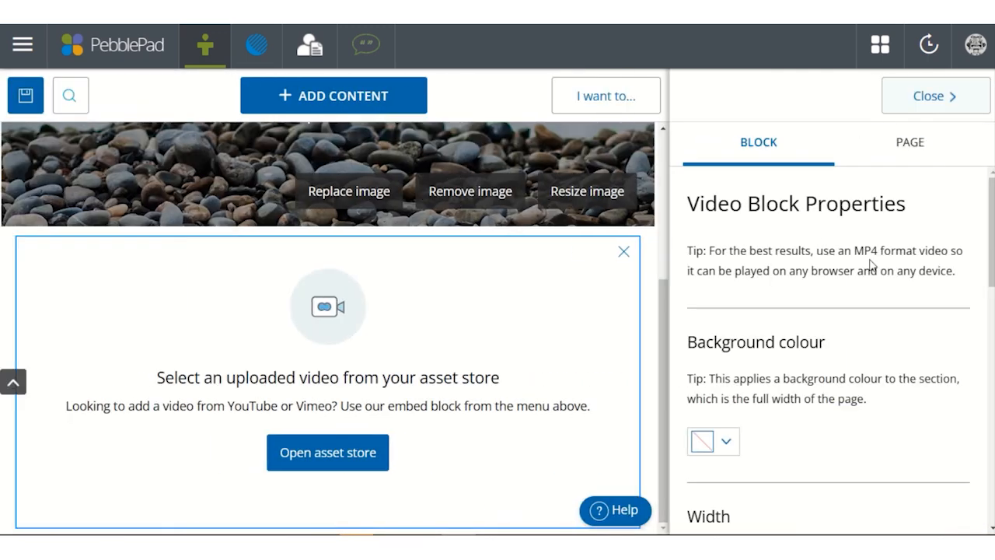
scroll(877, 261, down, 2)
scroll(877, 265, down, 5)
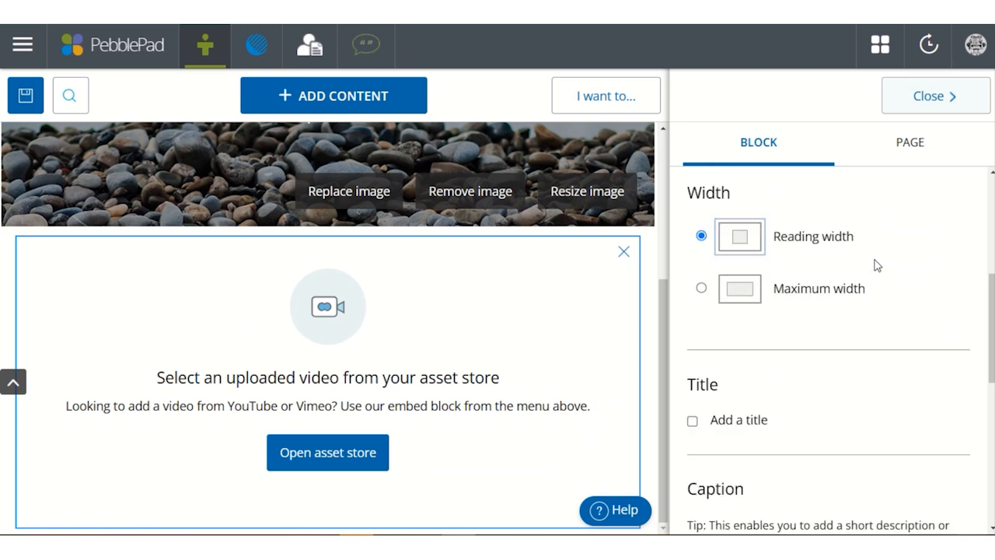
scroll(778, 318, down, 4)
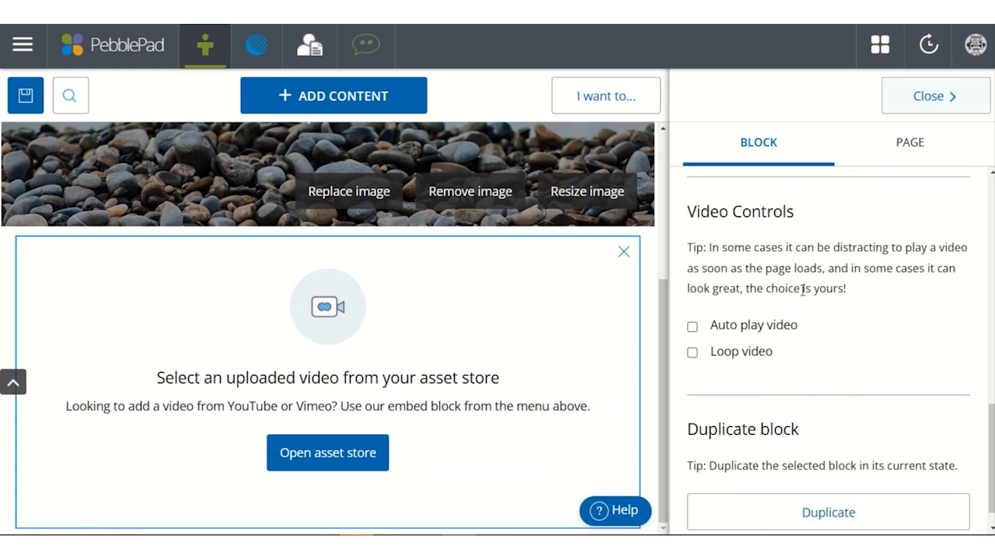
click(933, 100)
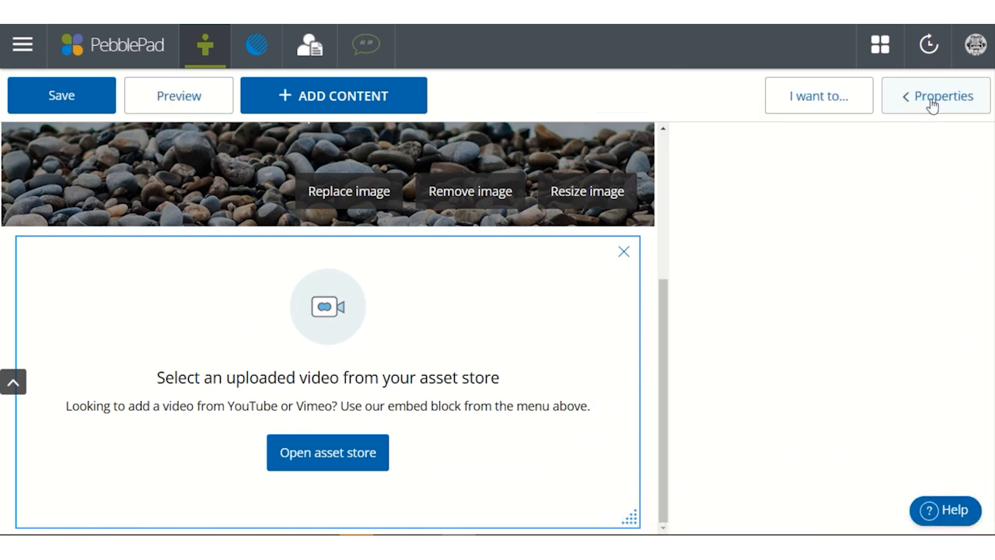
- Delete the empty video block below the banner
click(725, 416)
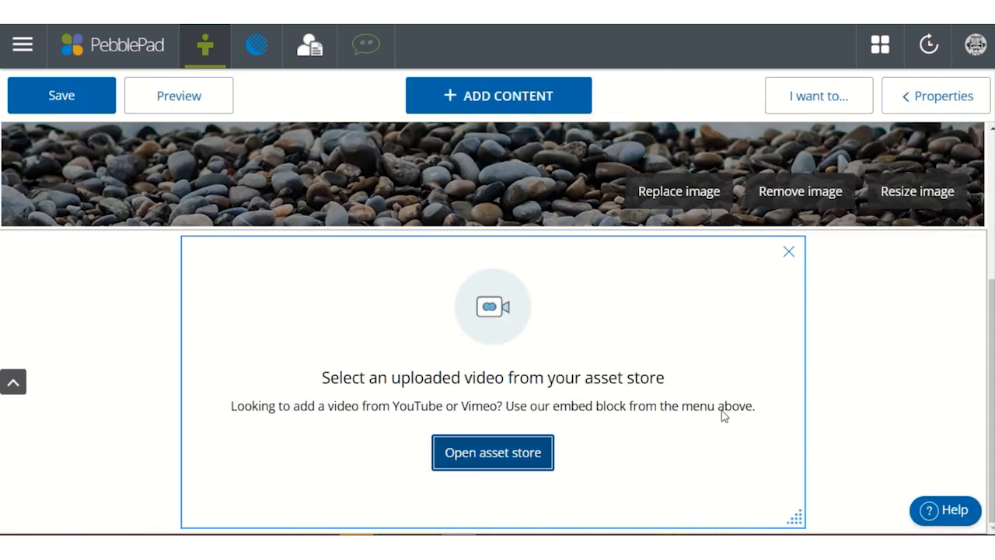
click(789, 251)
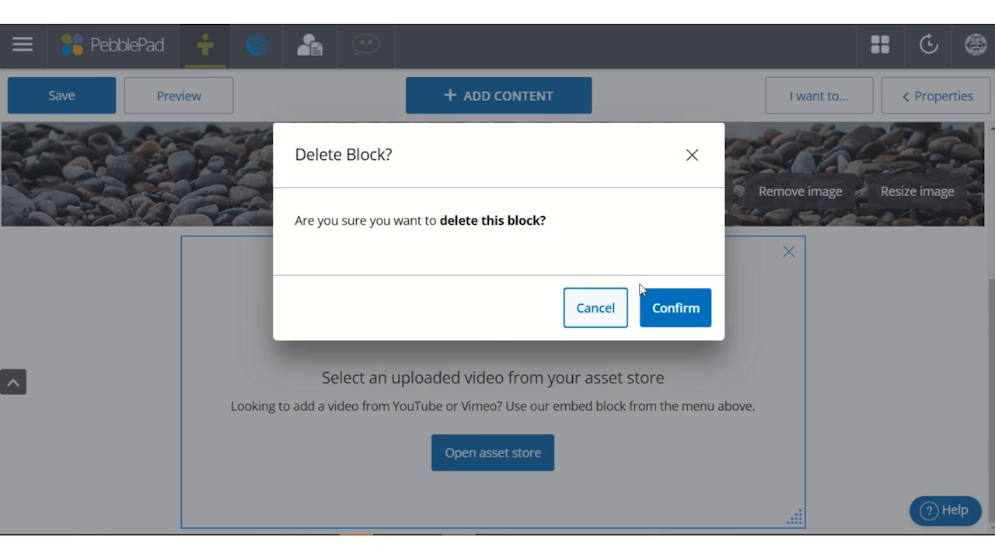
click(670, 291)
- Add an audio block below the banner and check the asset store for audio files to select
click(528, 102)
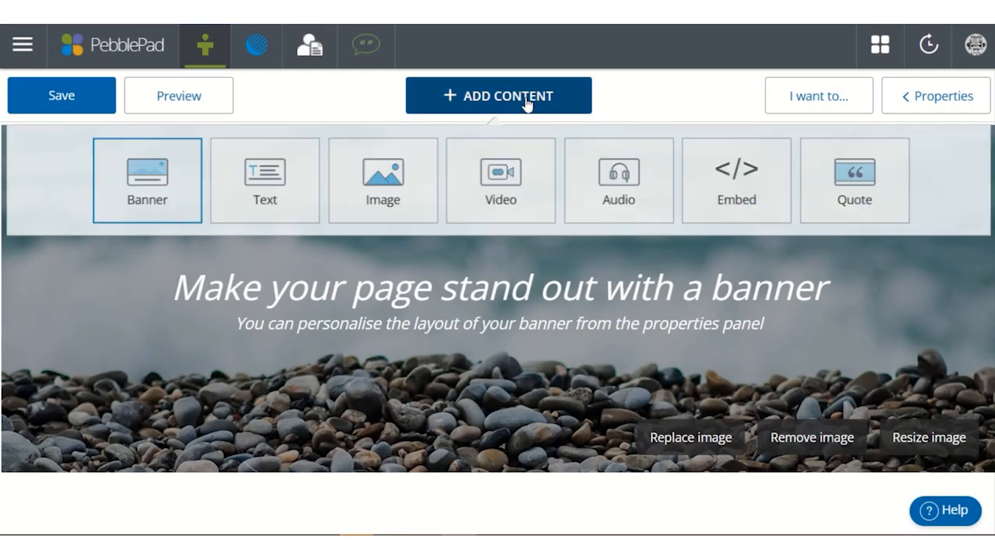
click(619, 177)
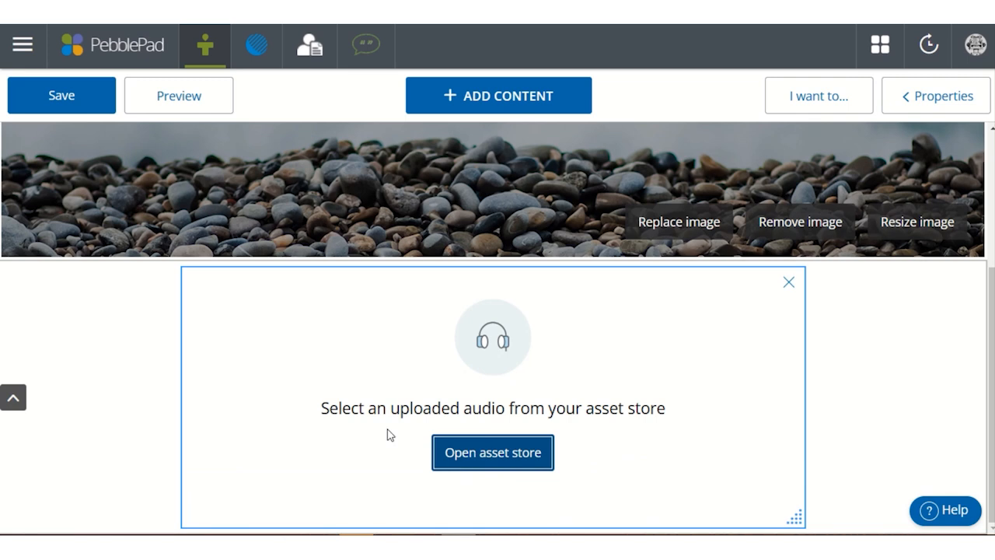
click(506, 465)
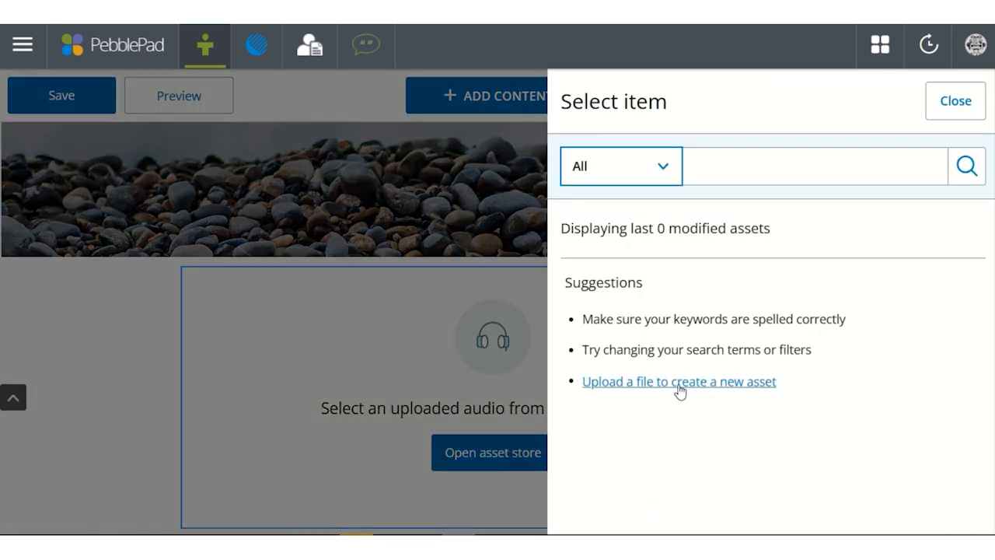
click(947, 103)
- Examine the audio block's background colour, width, title, caption and audio control properties, and delete the empty block
click(947, 97)
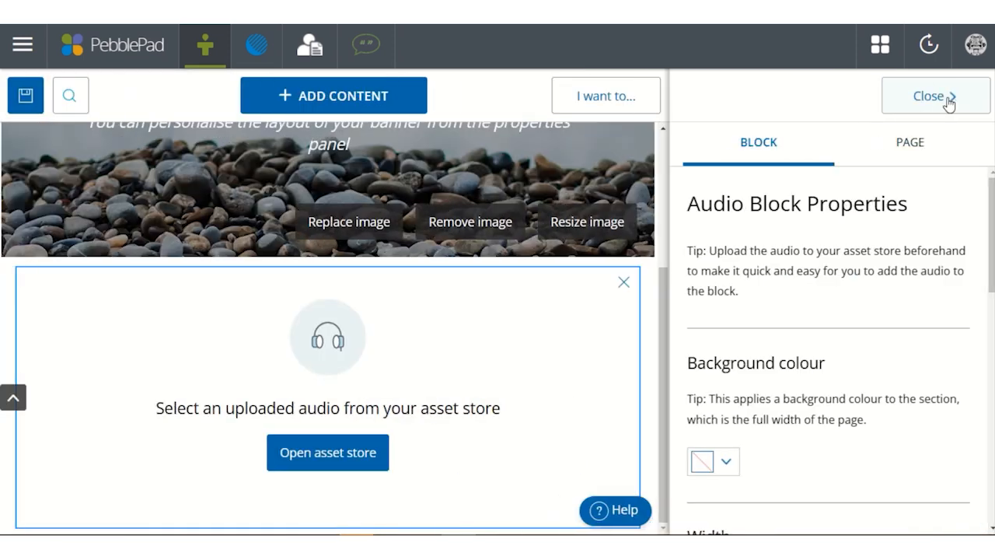
scroll(818, 267, down, 6)
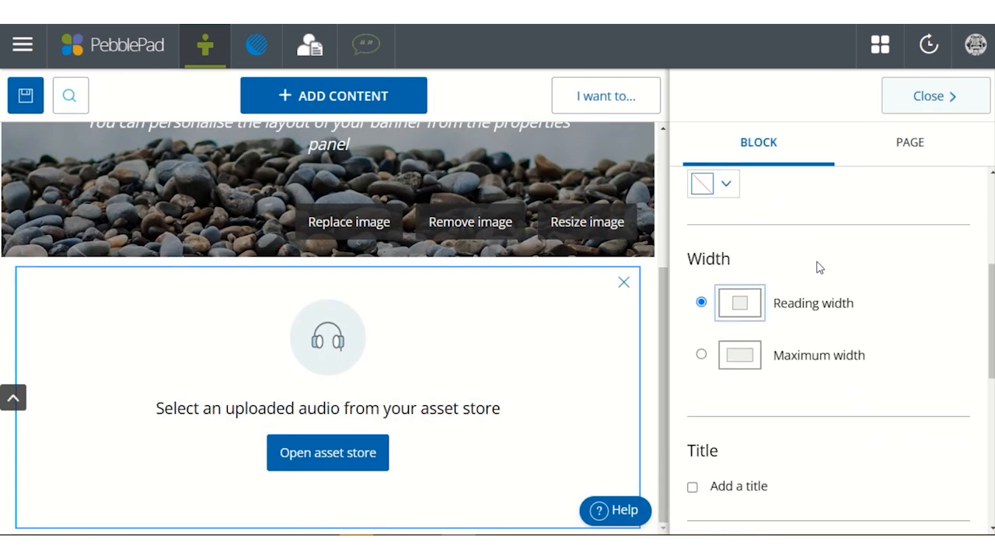
scroll(832, 291, down, 2)
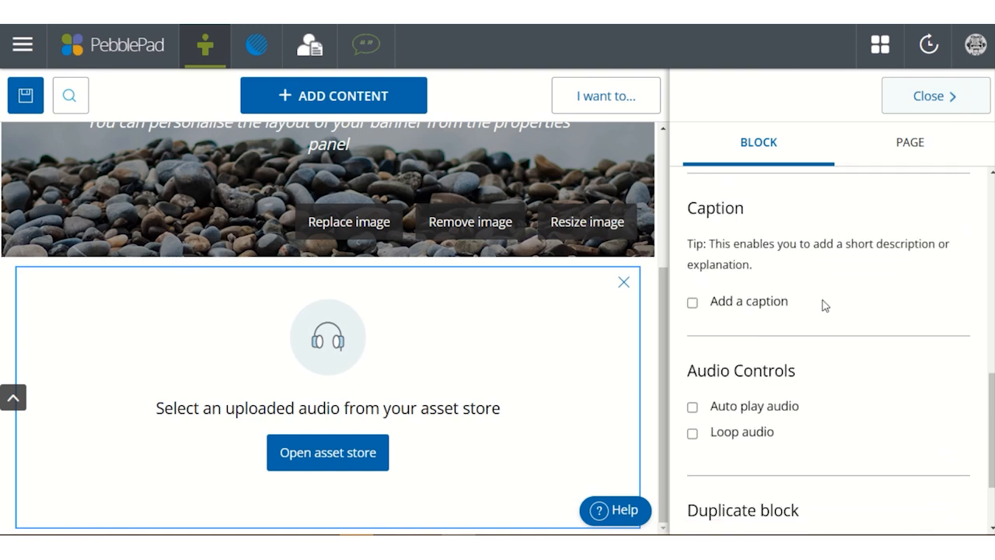
scroll(837, 412, down, 1)
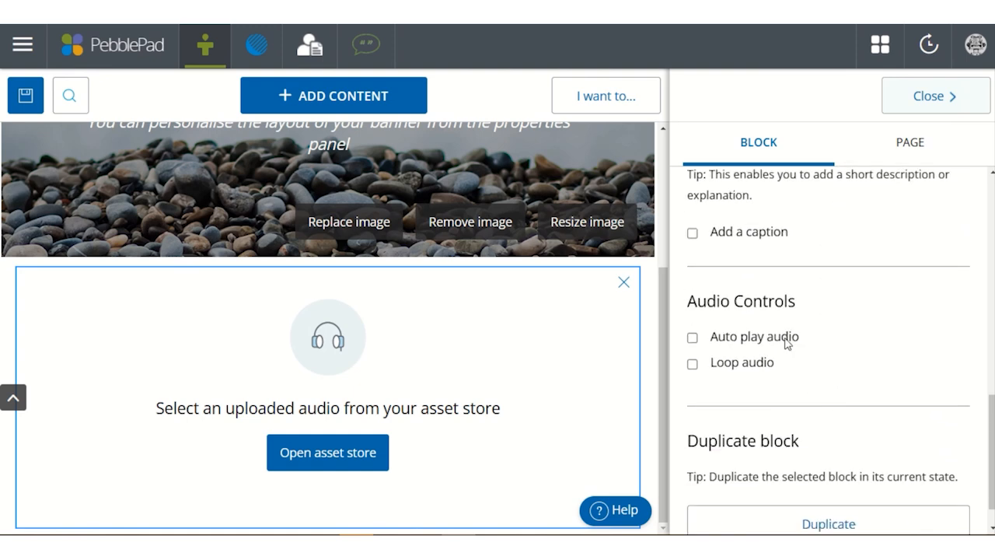
click(921, 108)
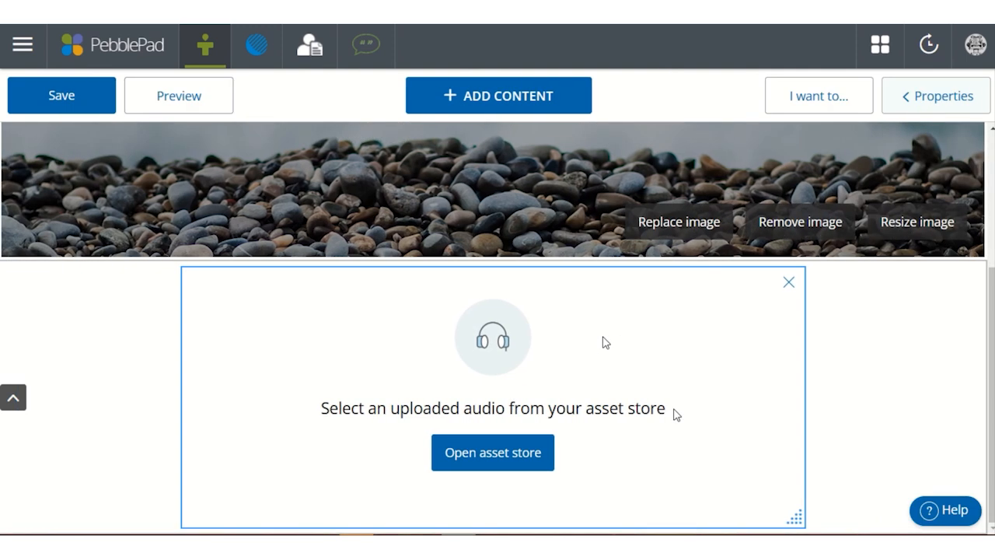
click(787, 285)
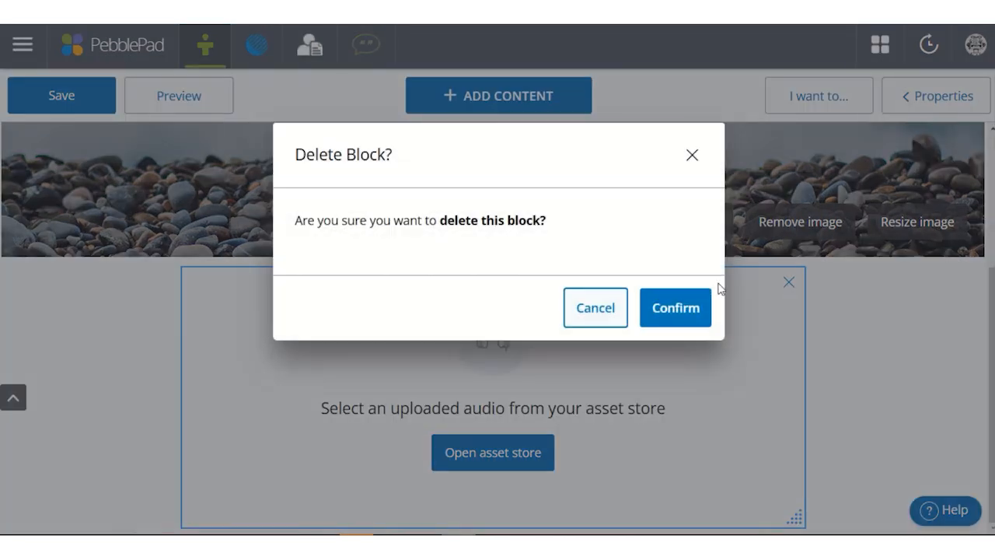
click(677, 308)
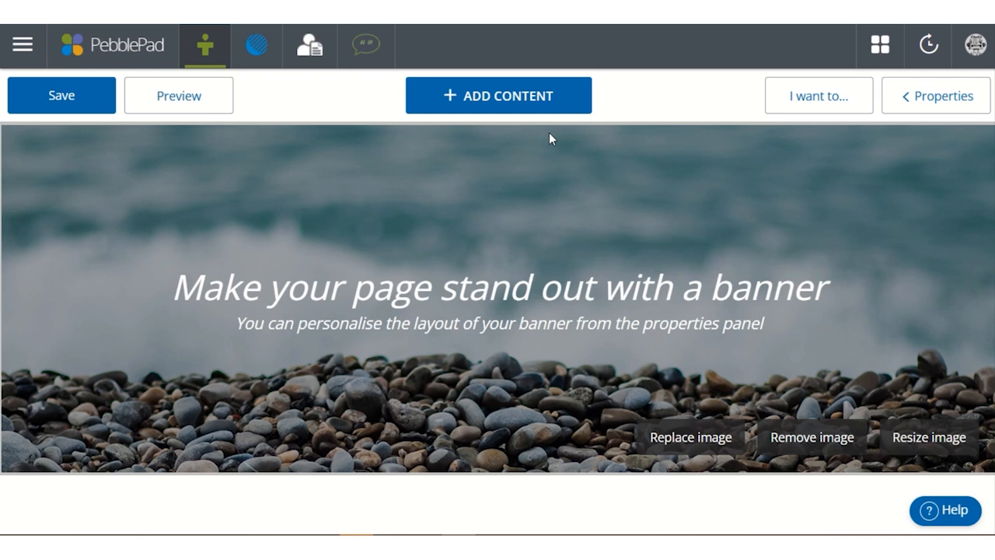
- Add an embed block below the banner and open its list of supported services in a separate browser tab
click(543, 112)
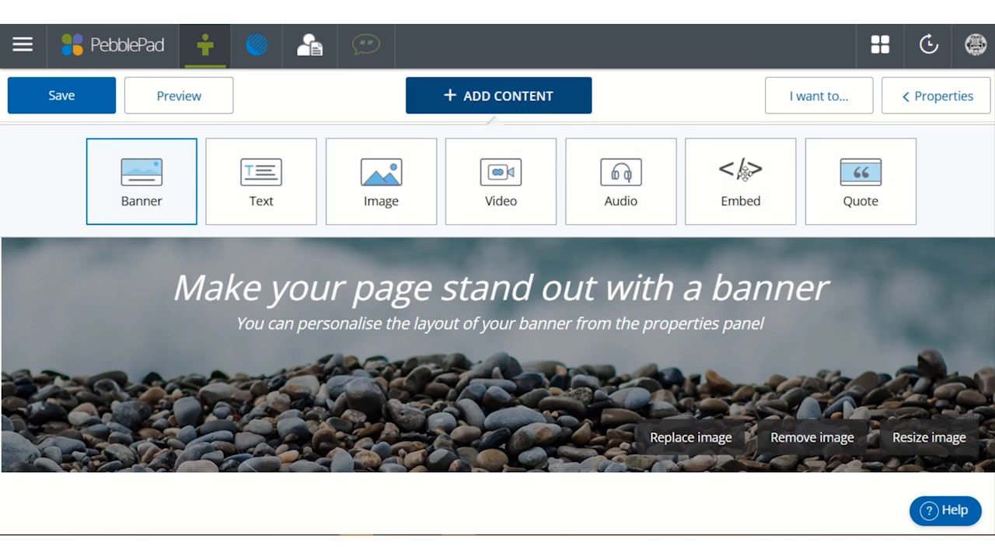
click(743, 172)
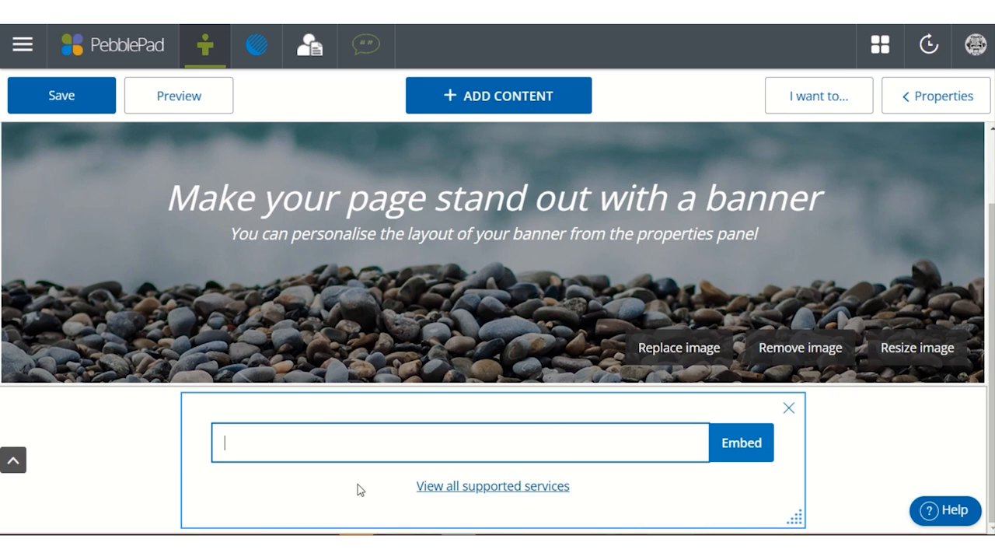
click(502, 497)
right_click(502, 497)
click(578, 300)
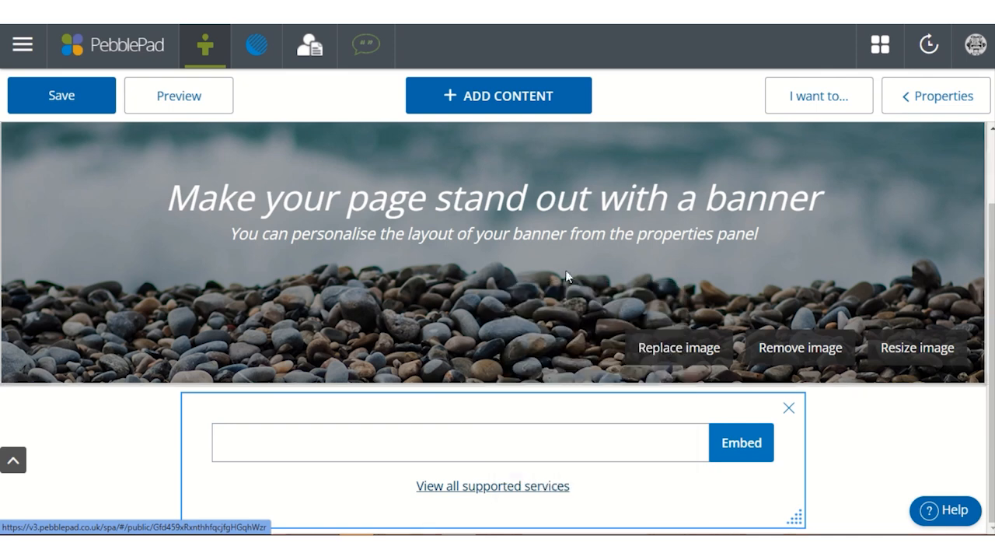
key(ctrl+Tab)
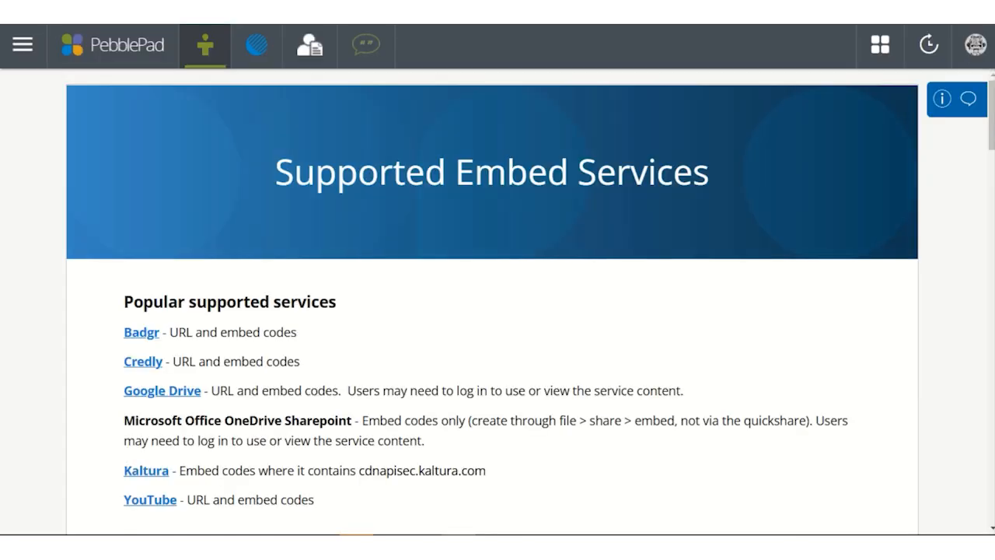
- Examine the popular and other supported embed services and whether each accepts URLs or embed codes
scroll(611, 236, down, 4)
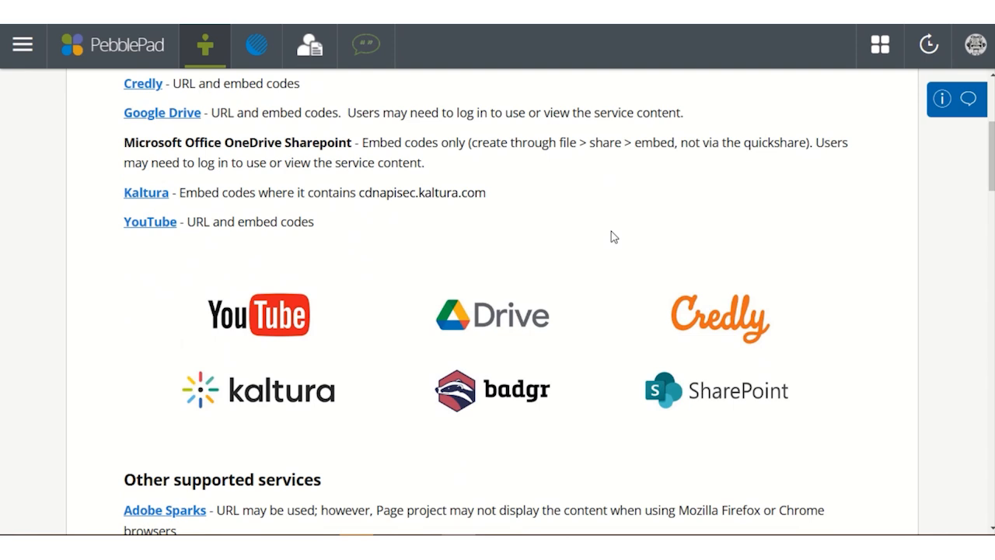
scroll(612, 236, down, 8)
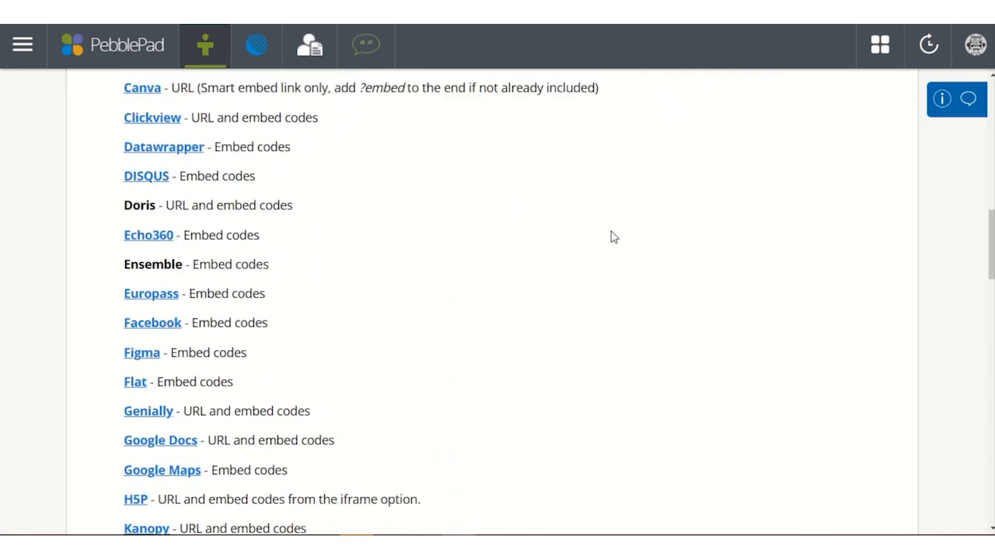
scroll(613, 236, down, 5)
scroll(614, 236, up, 3)
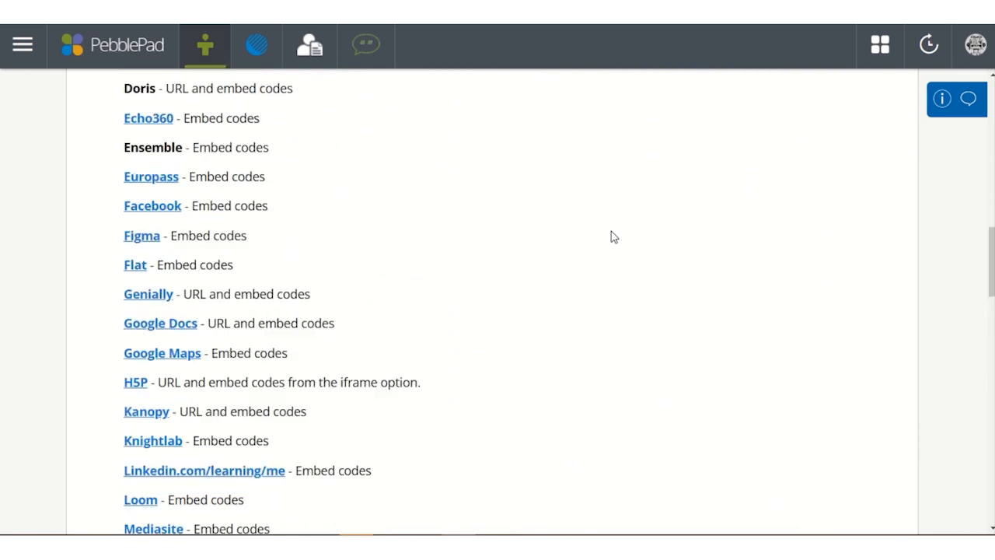
scroll(613, 236, up, 10)
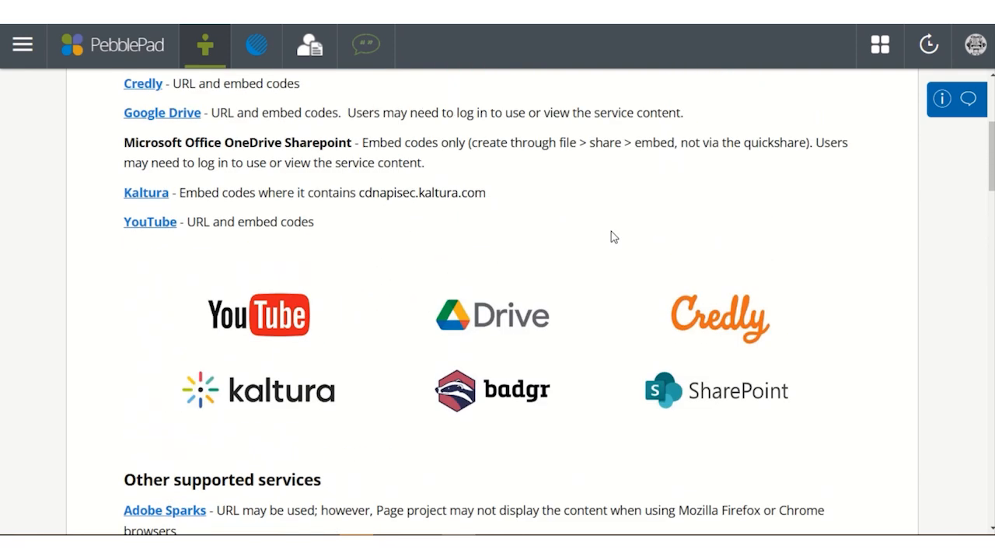
scroll(612, 237, up, 4)
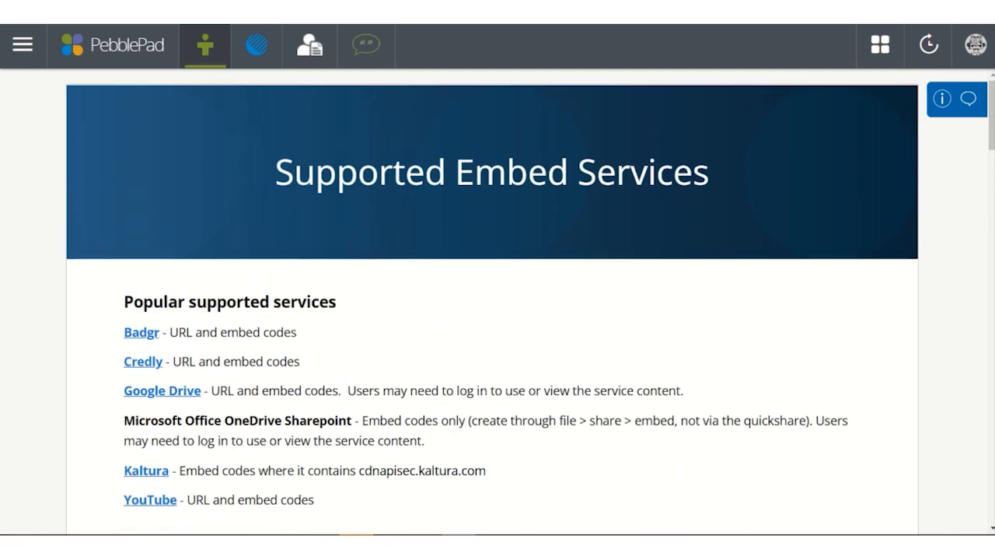
- Return to the page editor and delete the empty embed block below the banner
key(ctrl+shift+Tab)
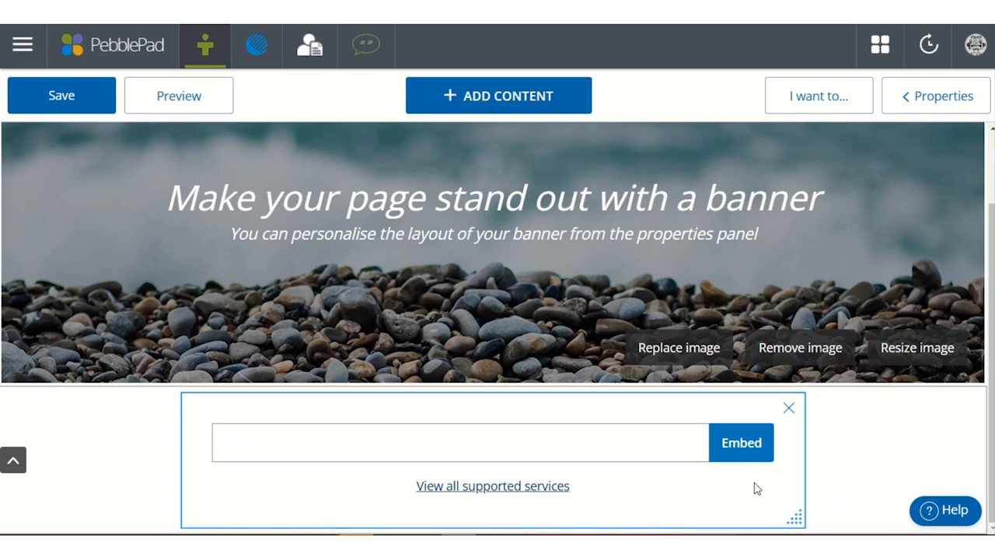
click(790, 411)
click(690, 314)
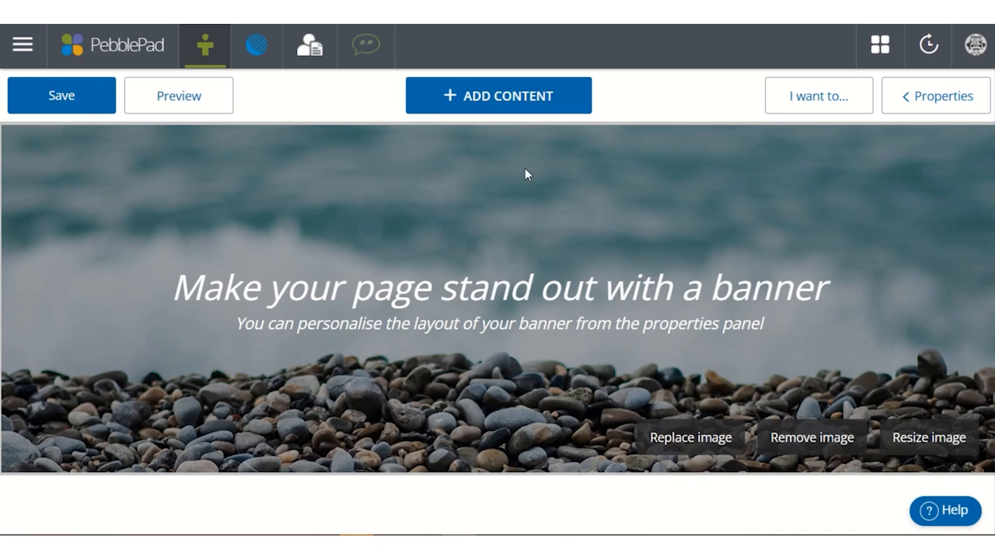
- Add a quote block below the banner and dismiss the save reminder
click(548, 102)
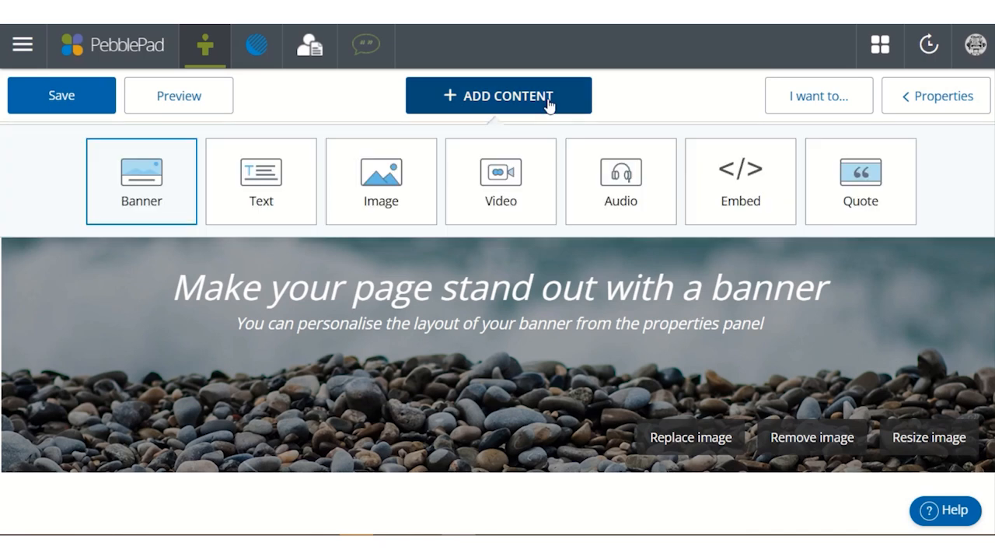
click(863, 200)
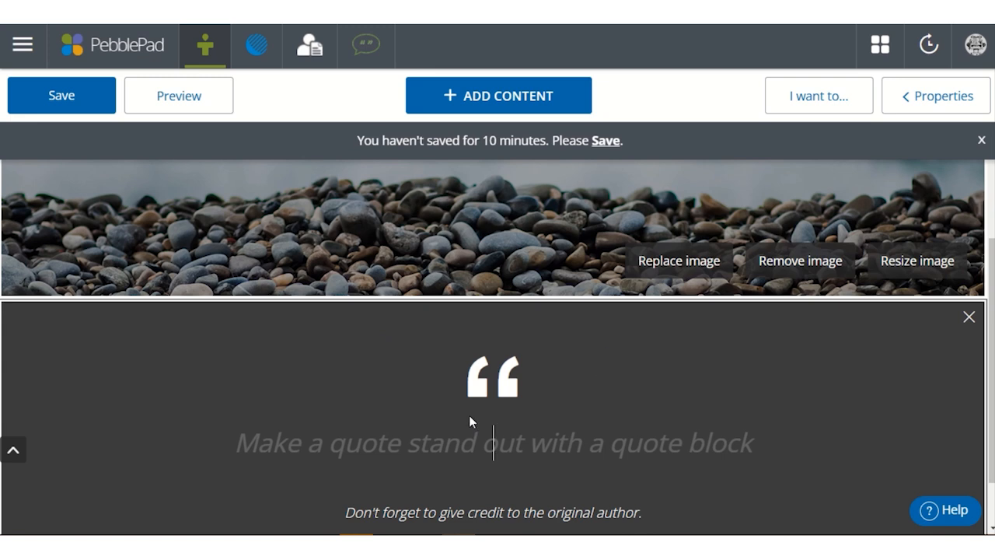
click(981, 142)
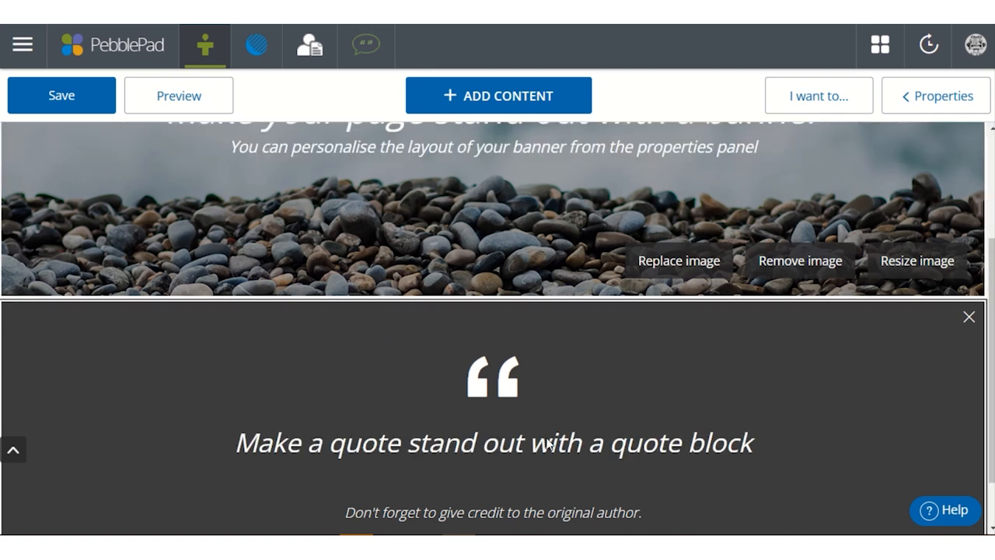
- Examine the quote block's background colour, width, citation and duplicate properties
click(925, 97)
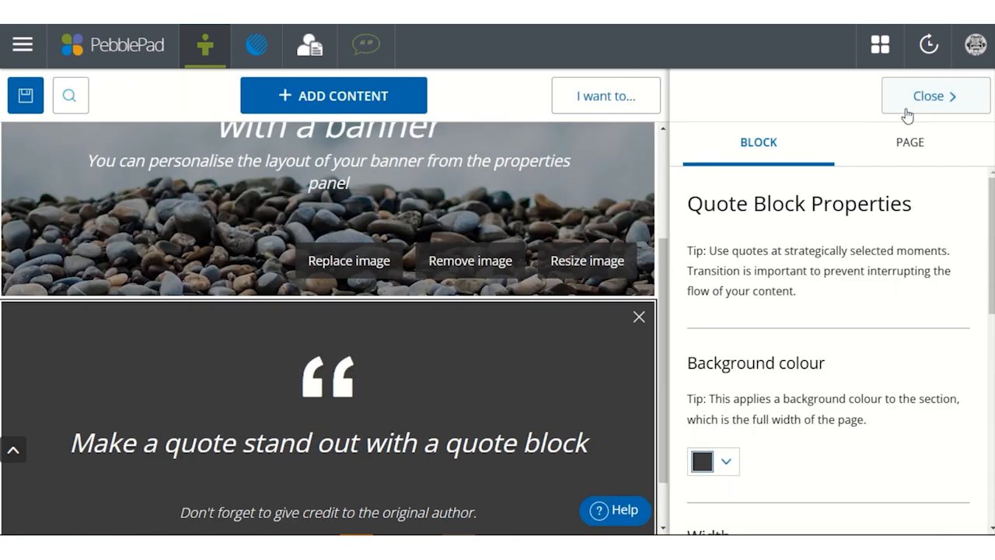
scroll(825, 256, down, 5)
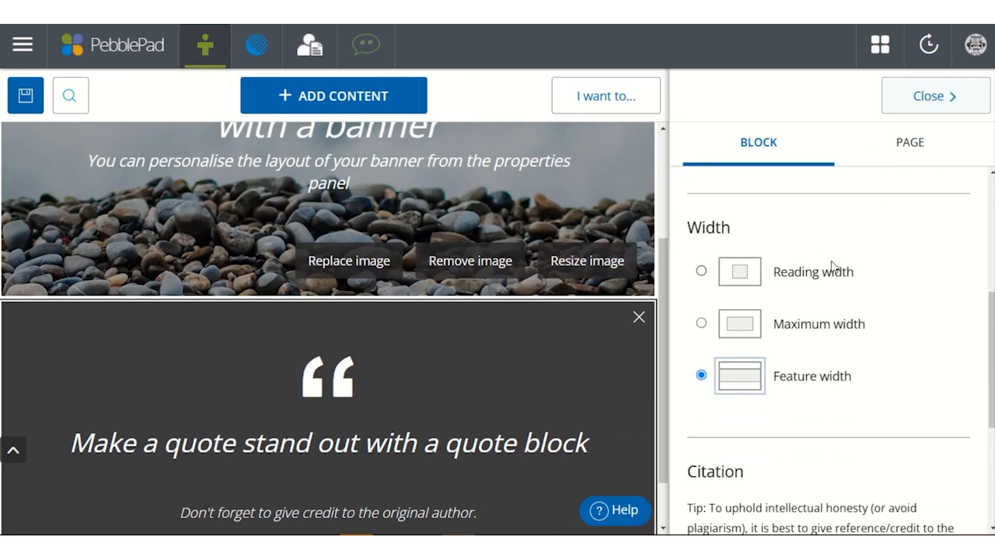
scroll(855, 260, down, 3)
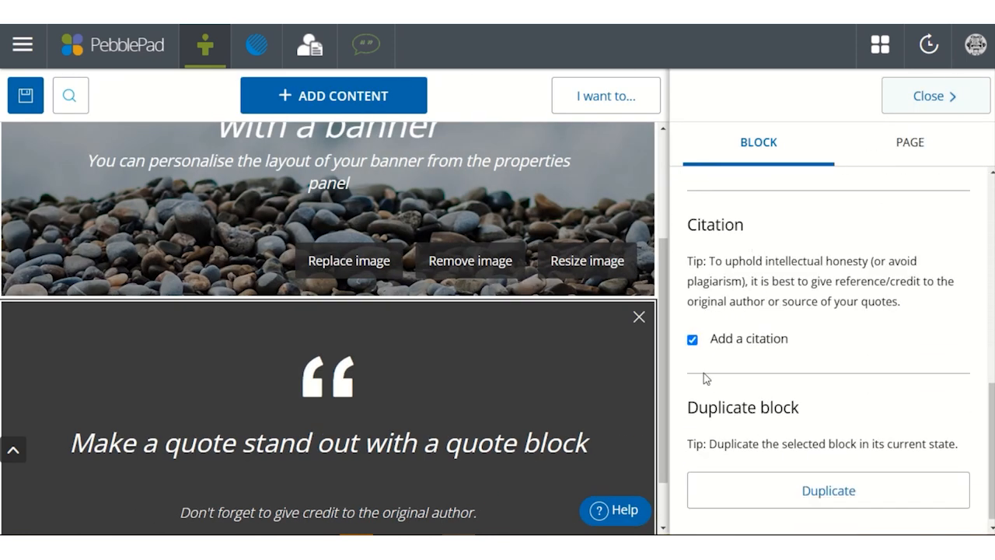
click(927, 103)
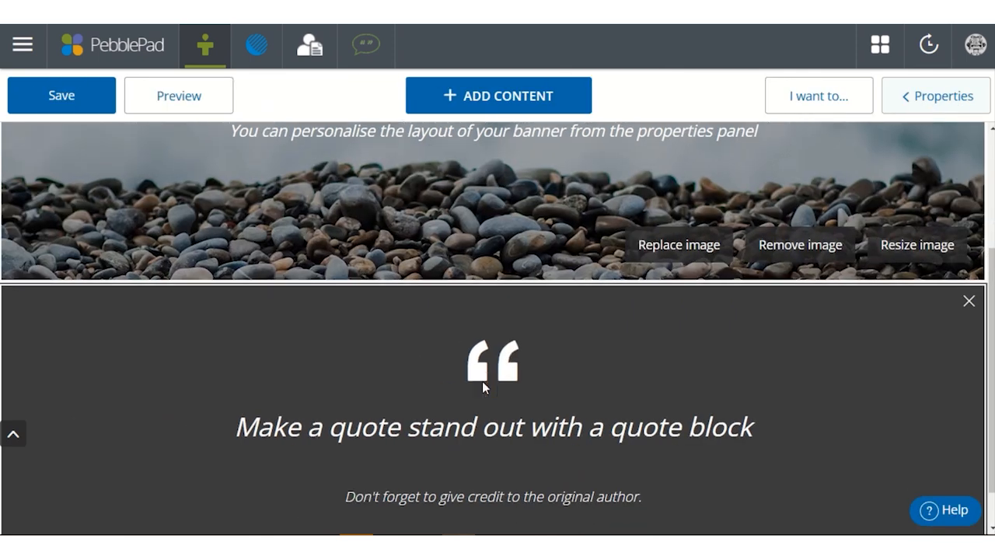
scroll(485, 380, down, 1)
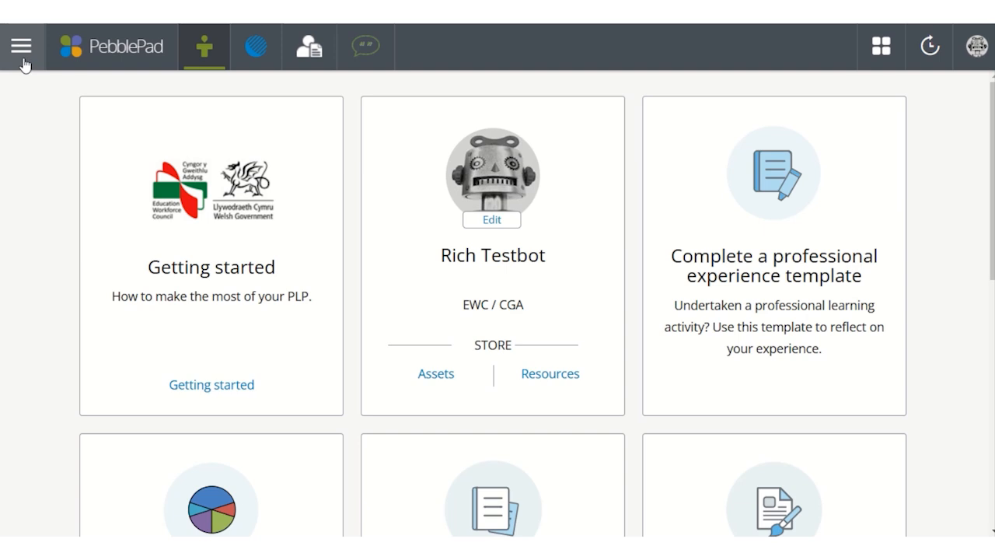
- Create a new page from the Get creative options
click(22, 60)
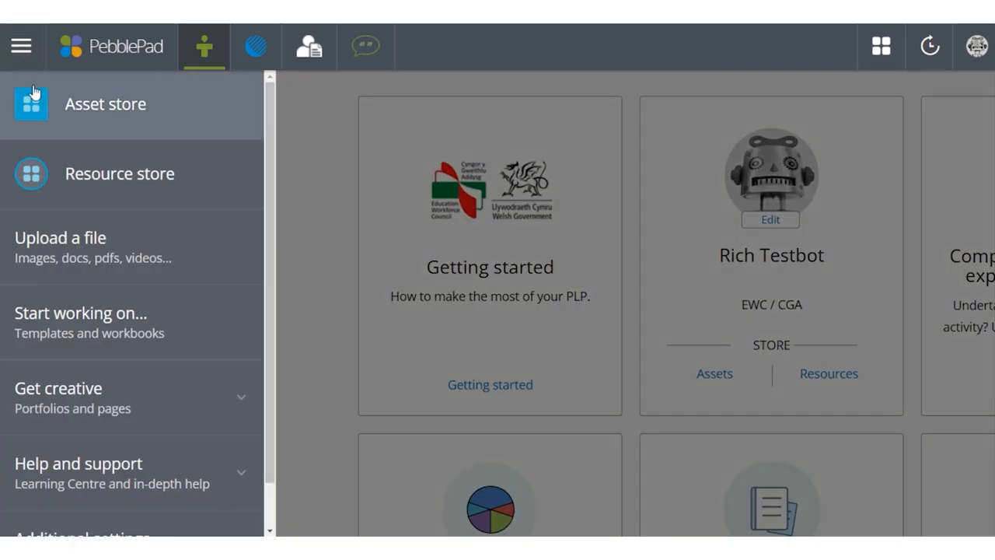
click(70, 400)
scroll(70, 405, down, 1)
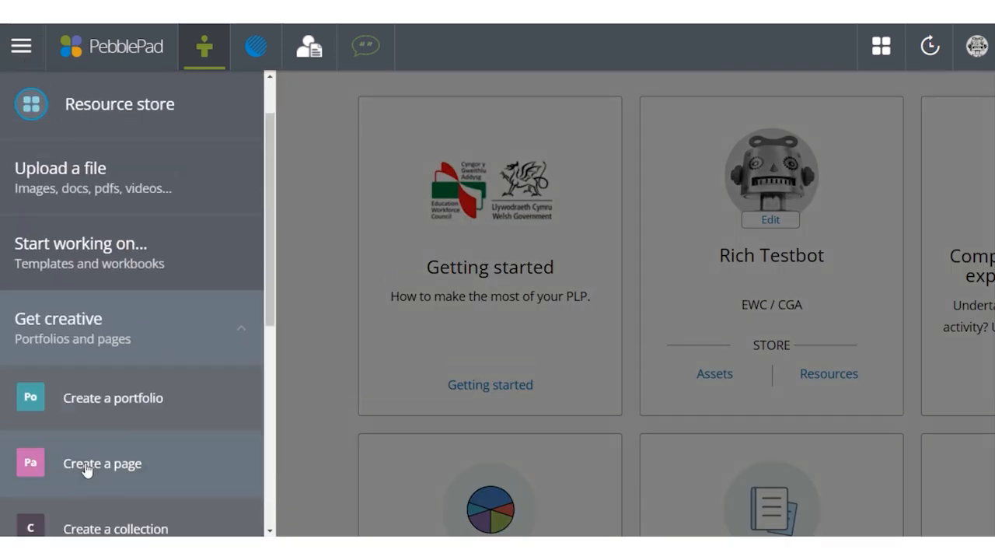
click(87, 465)
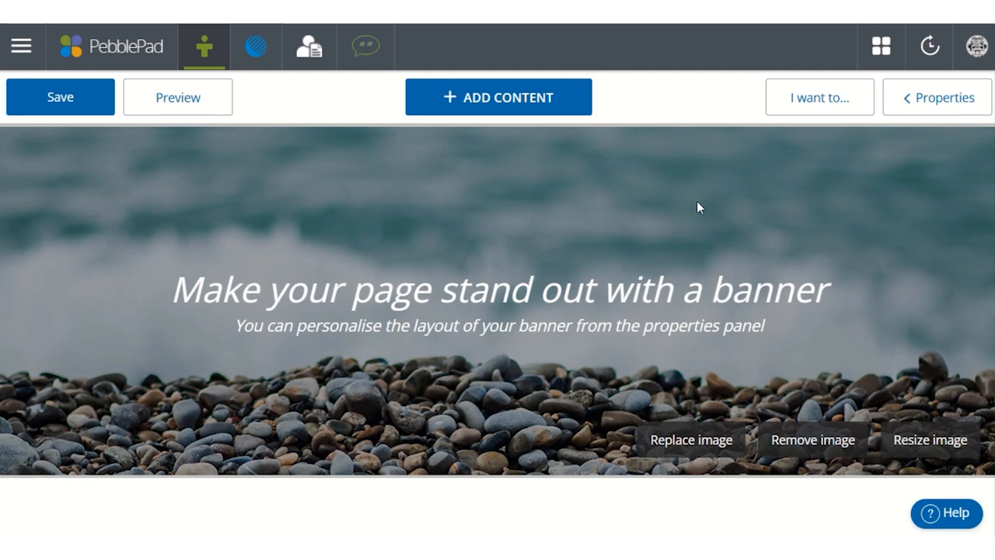
- Save the new page with the title "Personal Portfolio Webinar"
click(103, 105)
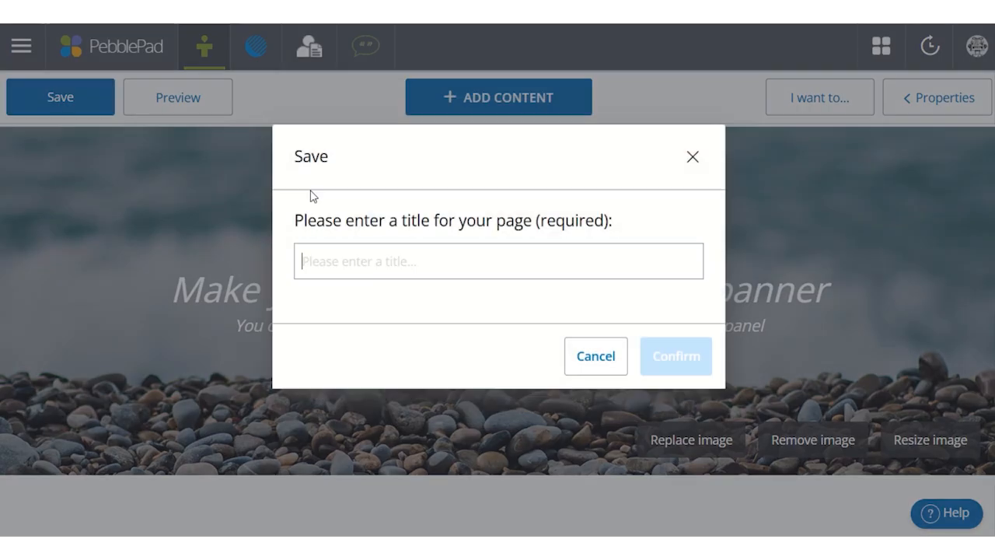
text(Personal Portfolio Webinar)
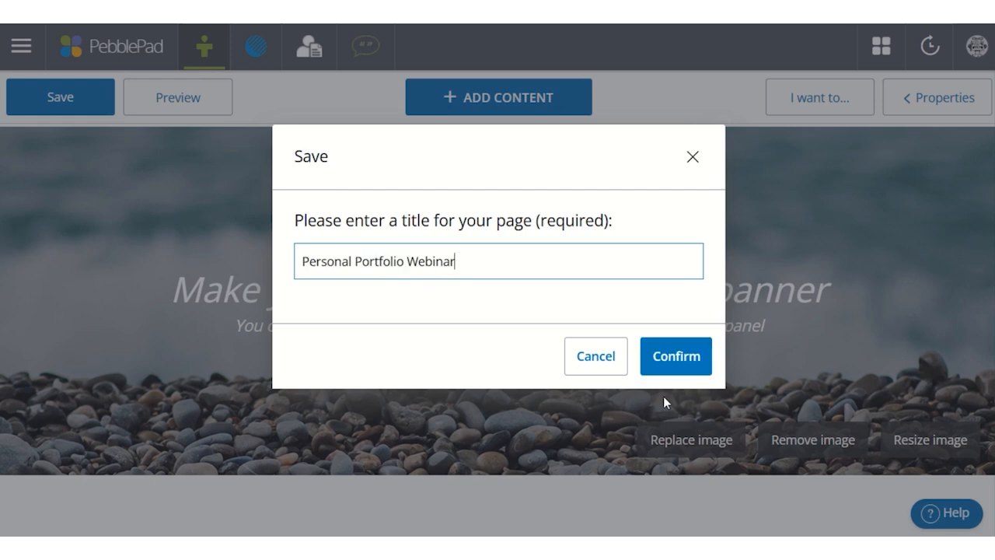
click(688, 359)
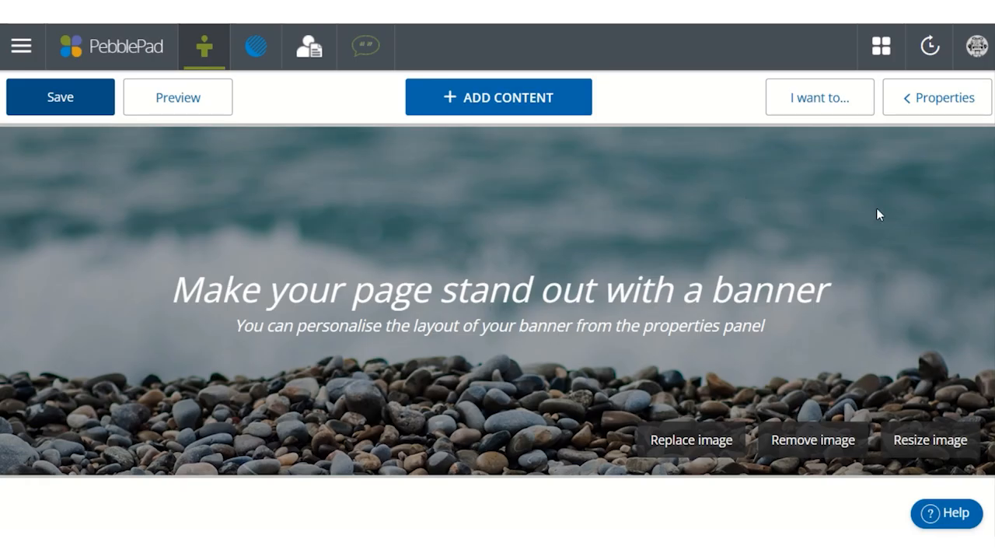
- Set the page layout to Fixed width in the page properties
click(926, 106)
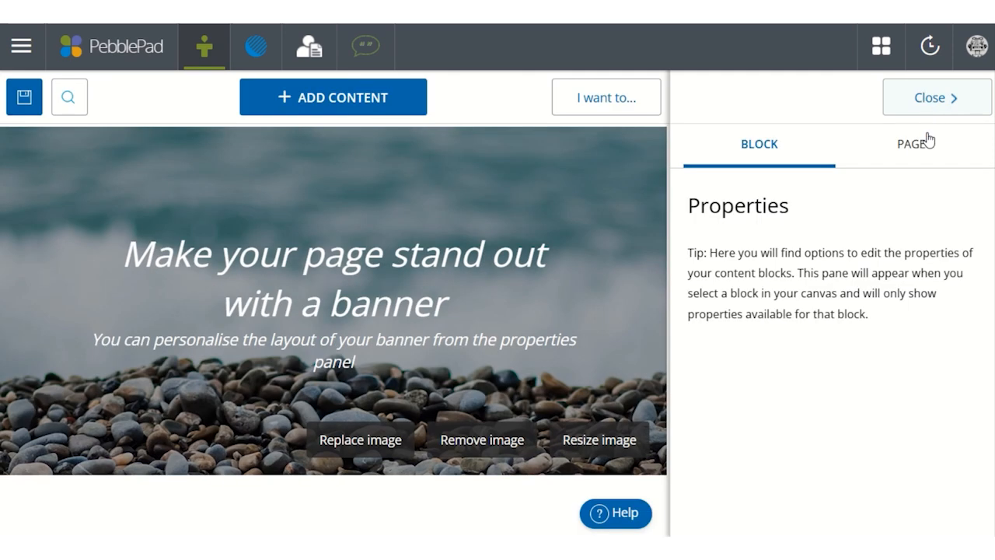
click(928, 159)
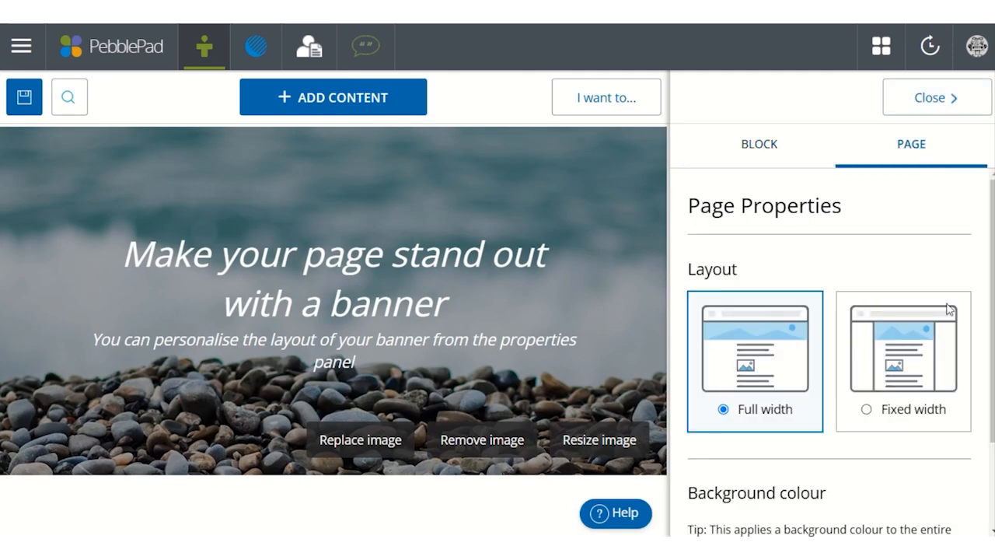
click(921, 365)
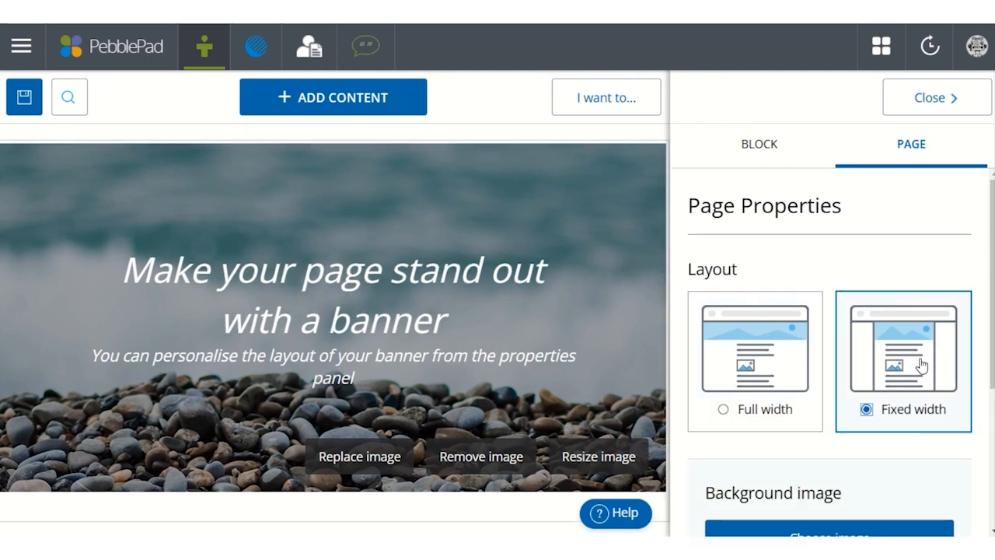
- Upload pexels-njeromin-18981045.jpg from the Webinar assets folder as the page's background image
scroll(922, 366, down, 2)
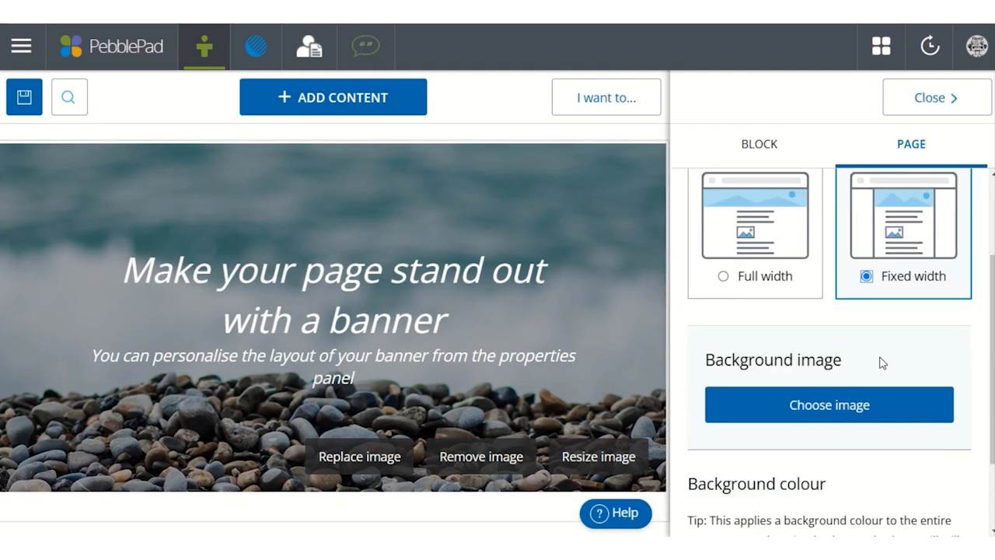
click(872, 409)
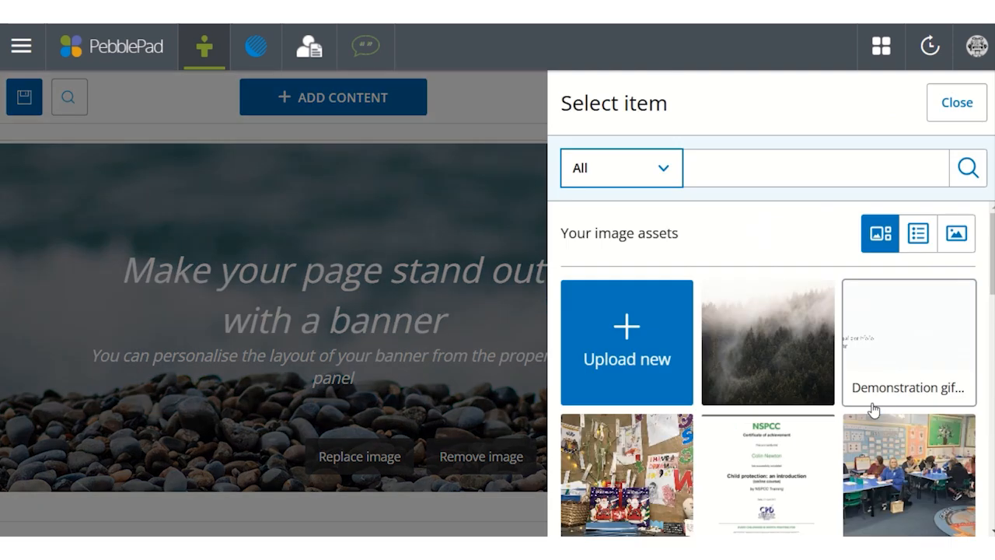
click(661, 357)
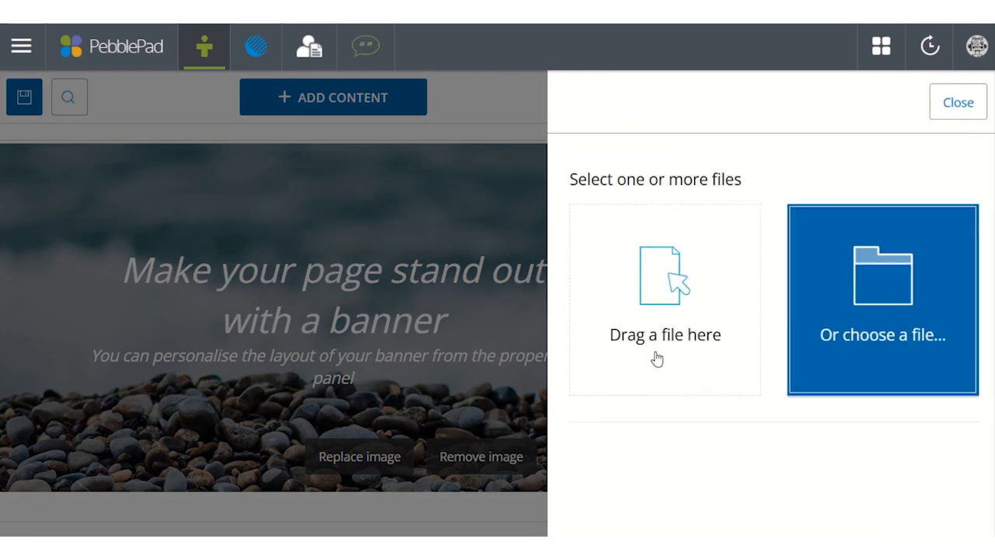
click(919, 304)
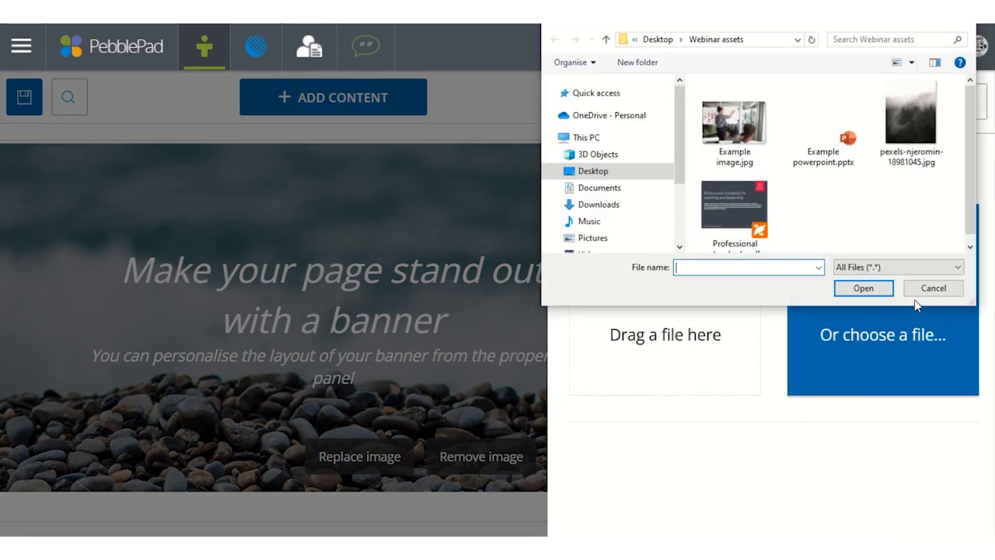
click(912, 136)
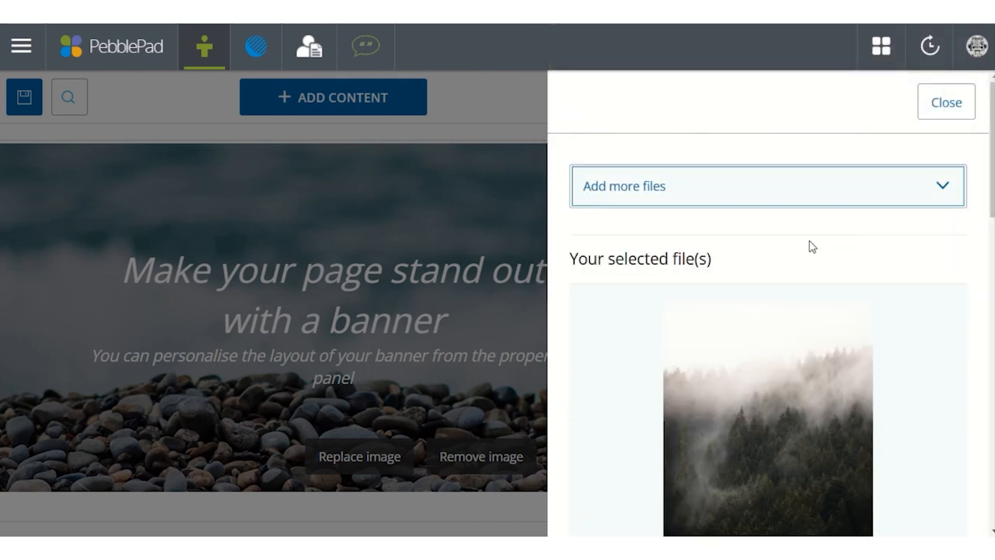
scroll(811, 247, down, 10)
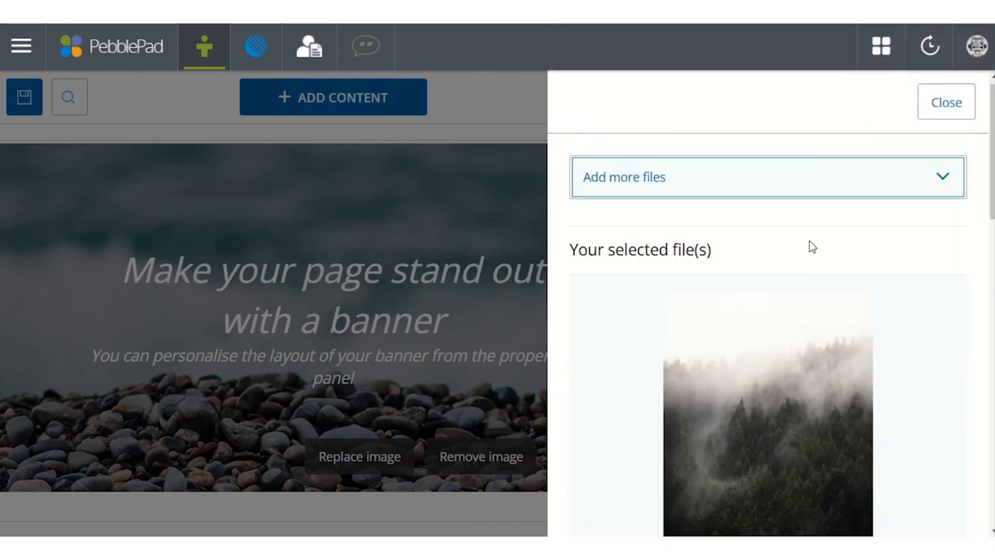
scroll(812, 247, down, 1)
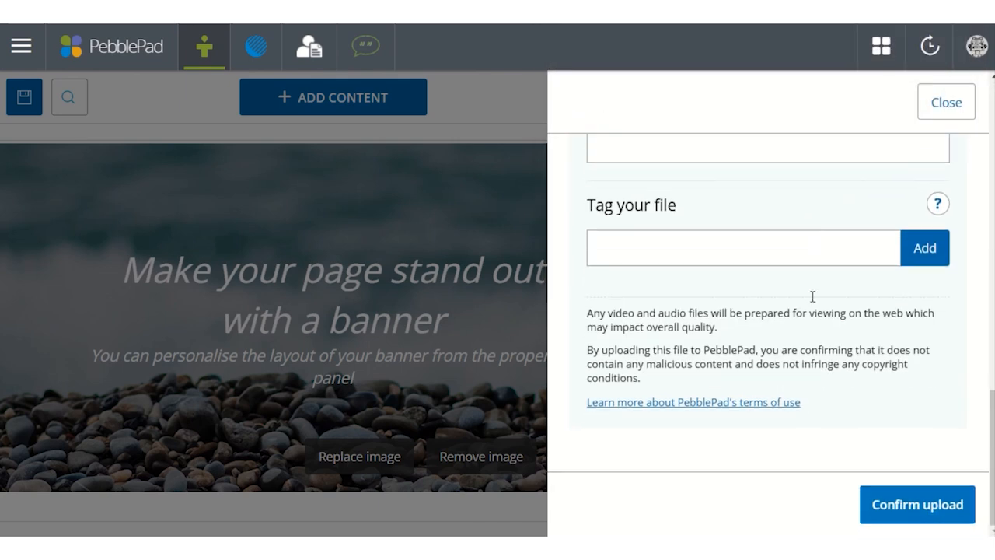
click(909, 504)
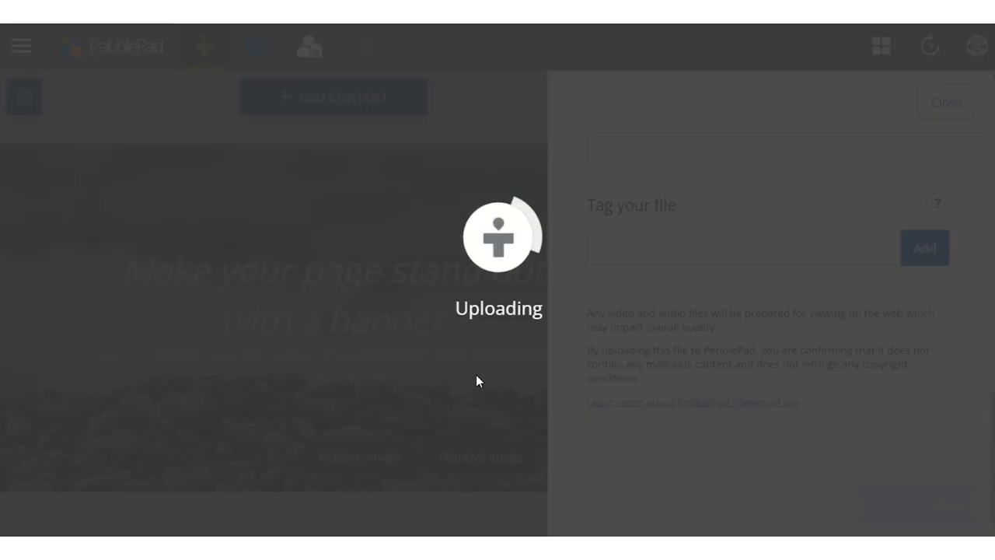
- Set the background image's position to Full width and close the page properties
scroll(802, 340, down, 1)
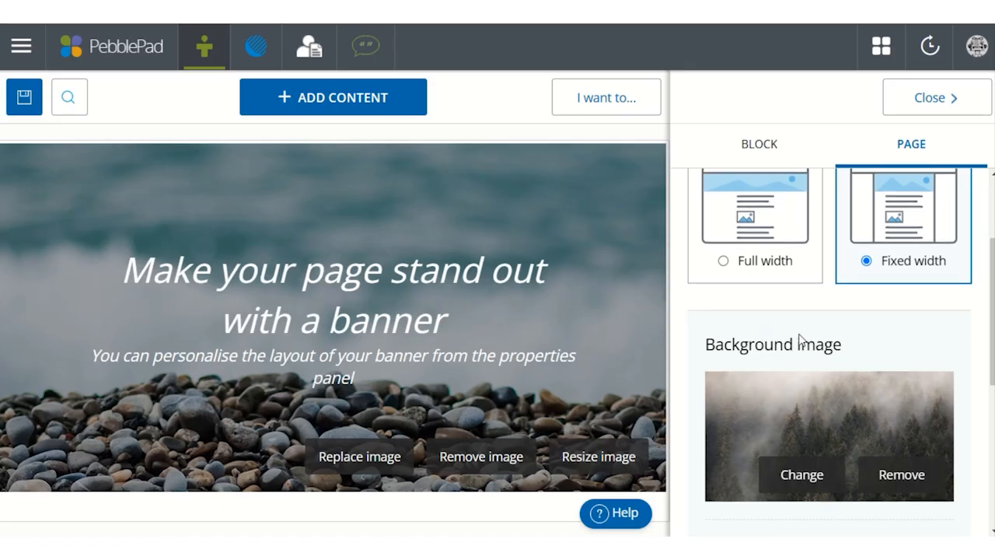
scroll(748, 482, down, 2)
click(744, 429)
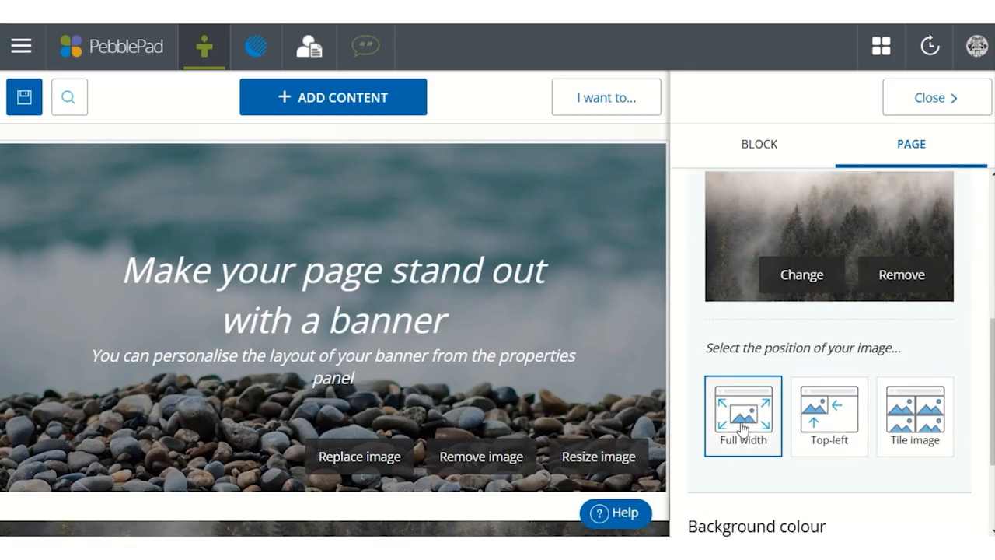
click(958, 99)
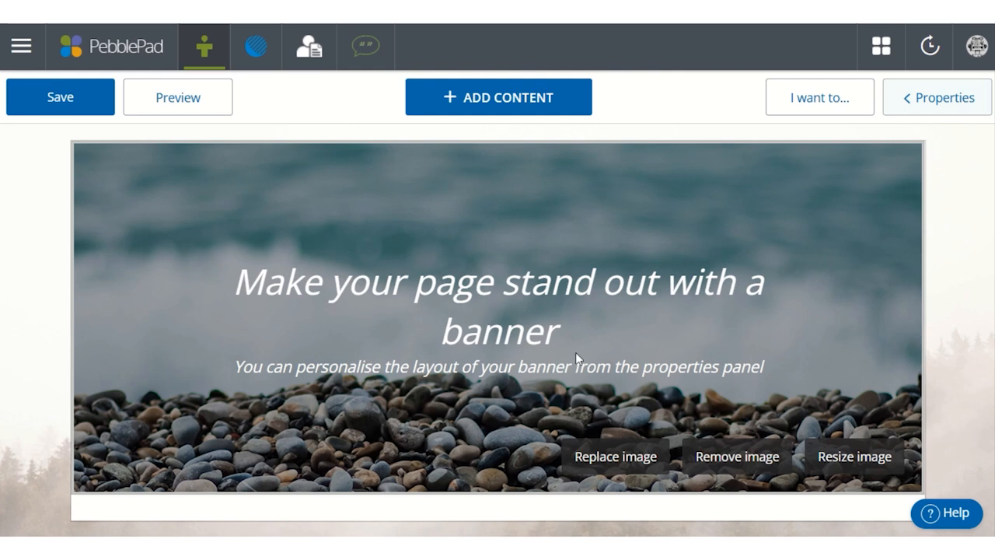
- Resize the banner image to Medium height and reposition its crop area to include both waves and pebbles
click(846, 460)
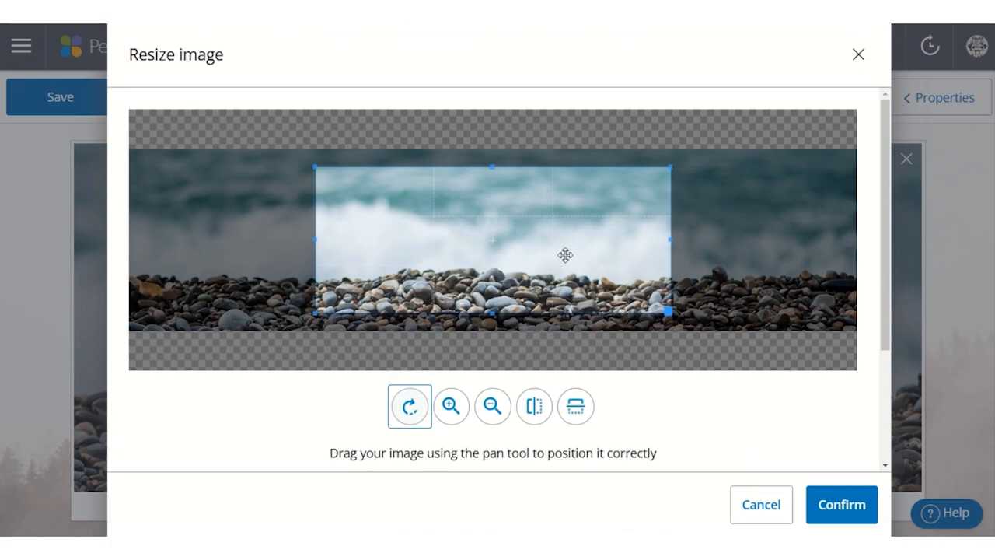
scroll(256, 424, down, 2)
click(267, 402)
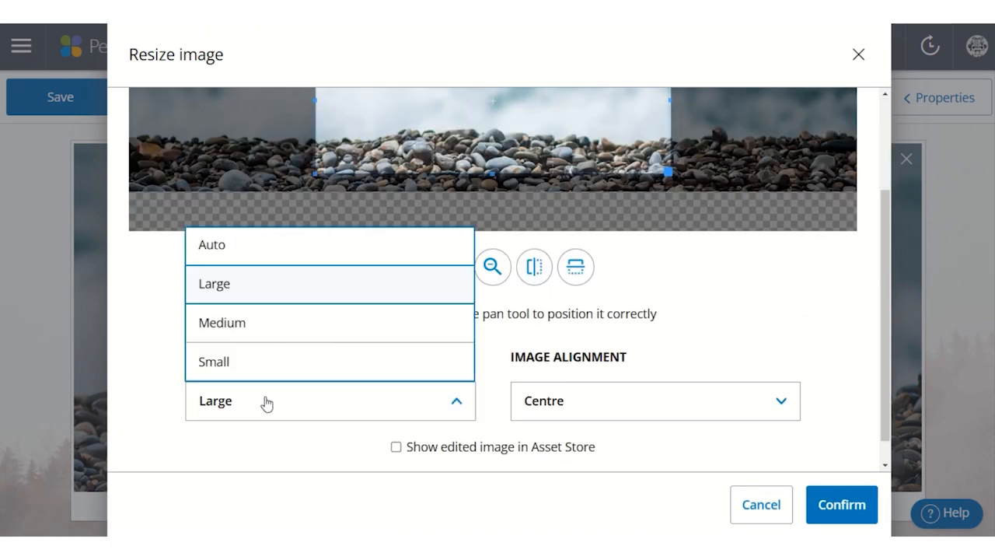
click(233, 322)
scroll(278, 344, up, 4)
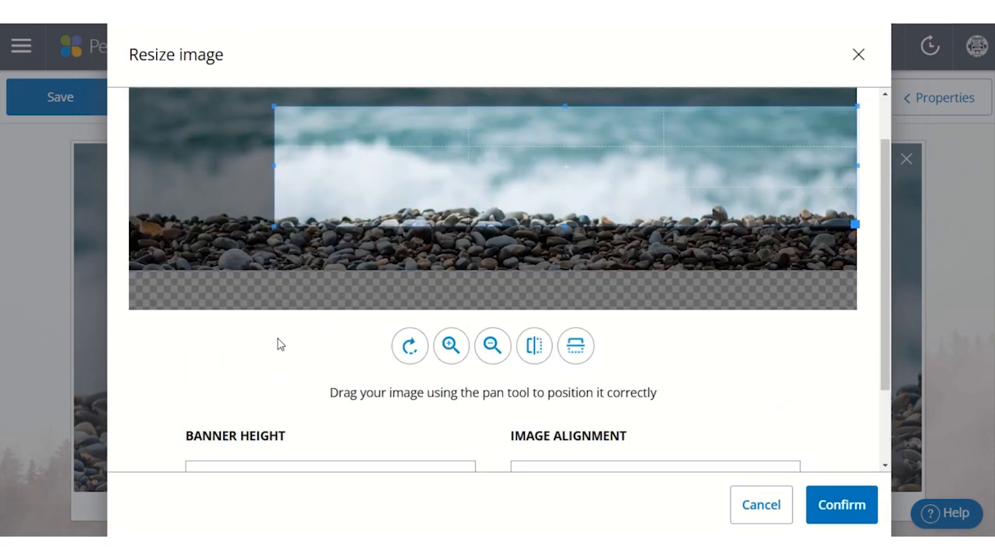
drag(485, 223, 453, 241)
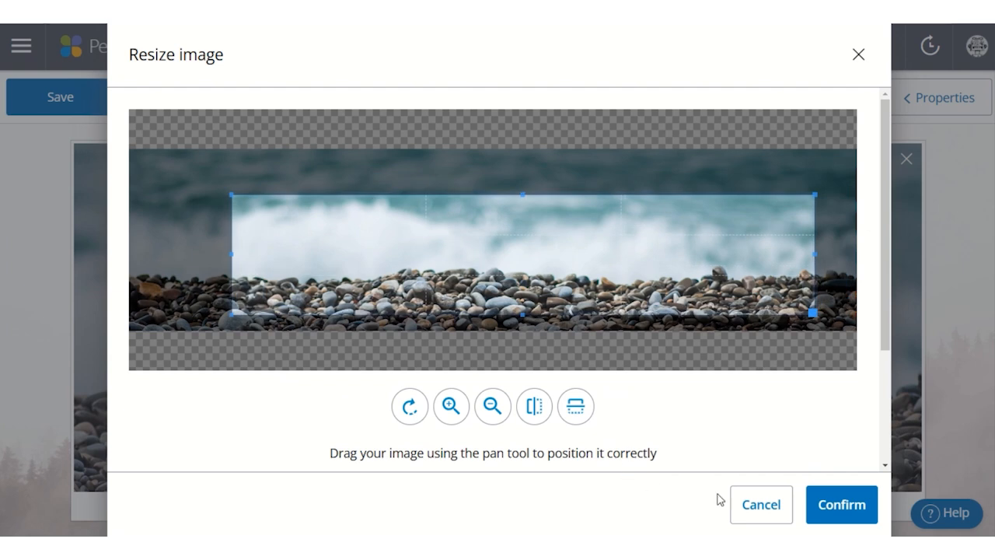
click(828, 508)
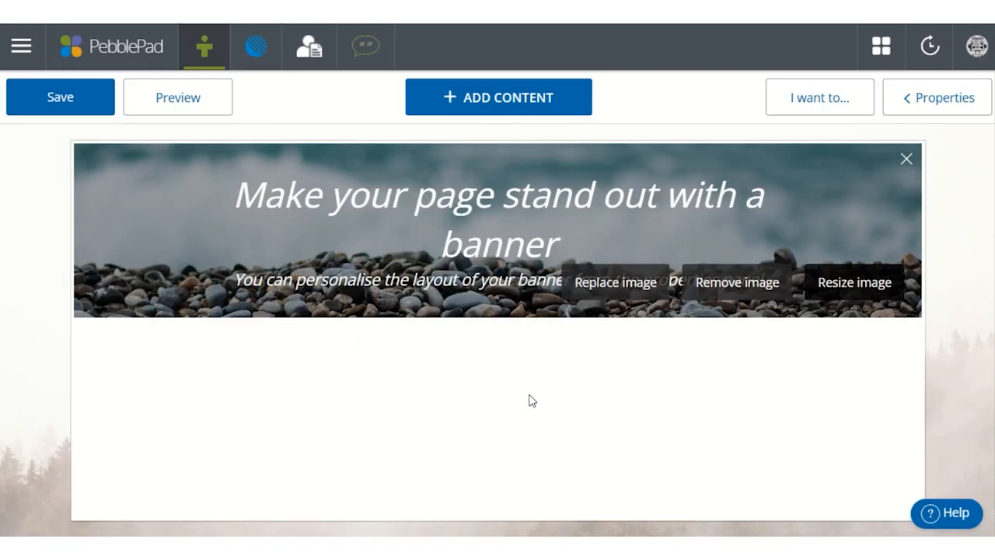
- Replace the banner image with the Leaf image from the supplied banner images
click(612, 283)
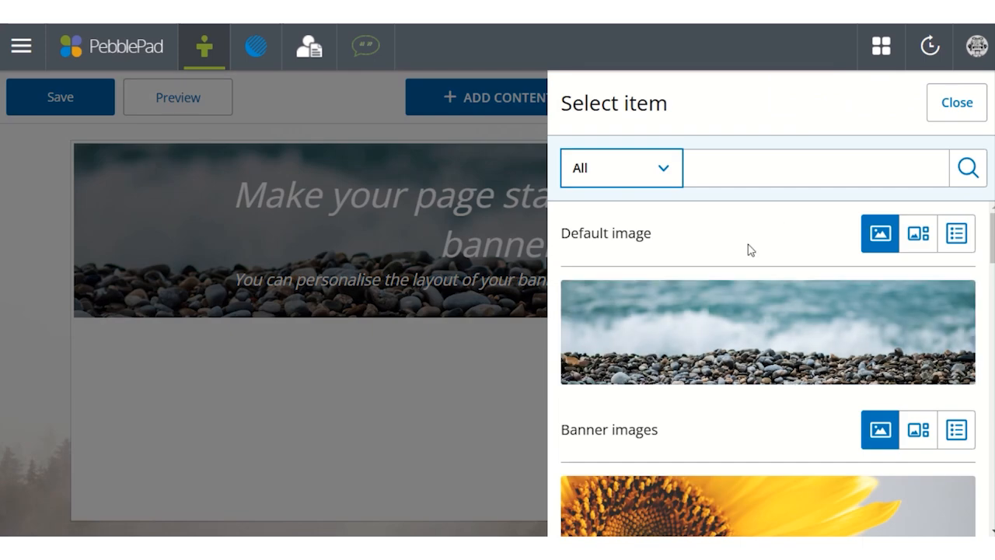
scroll(751, 251, down, 10)
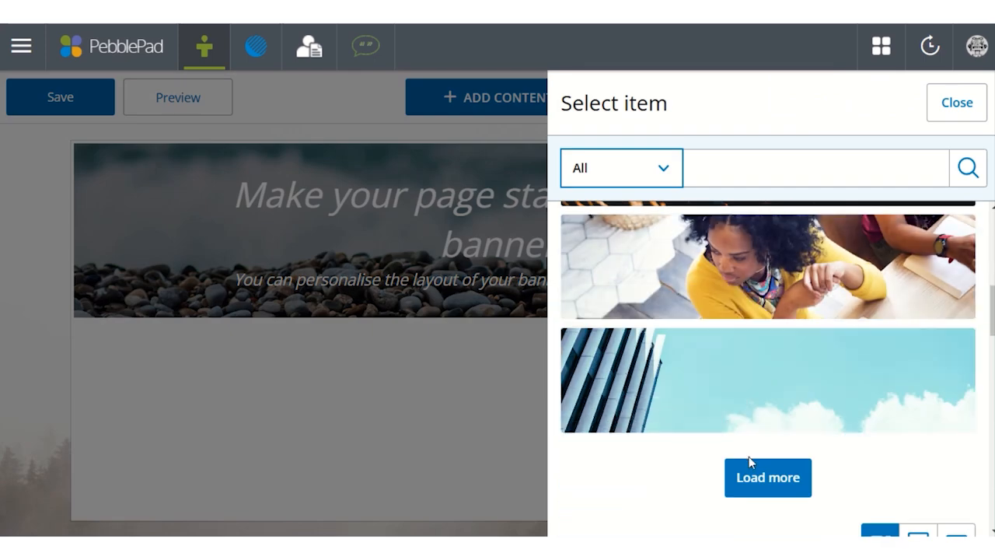
click(756, 470)
scroll(785, 436, down, 10)
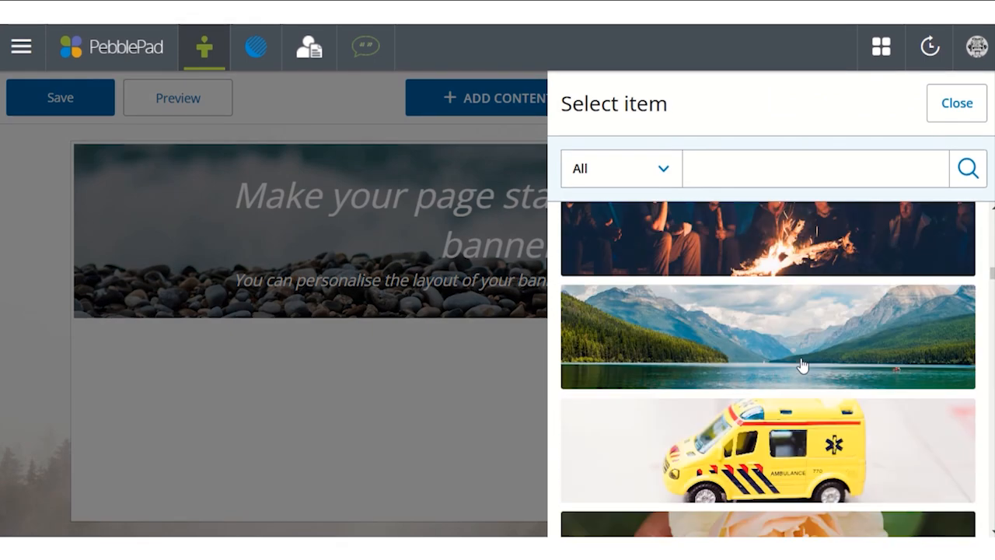
scroll(802, 366, down, 20)
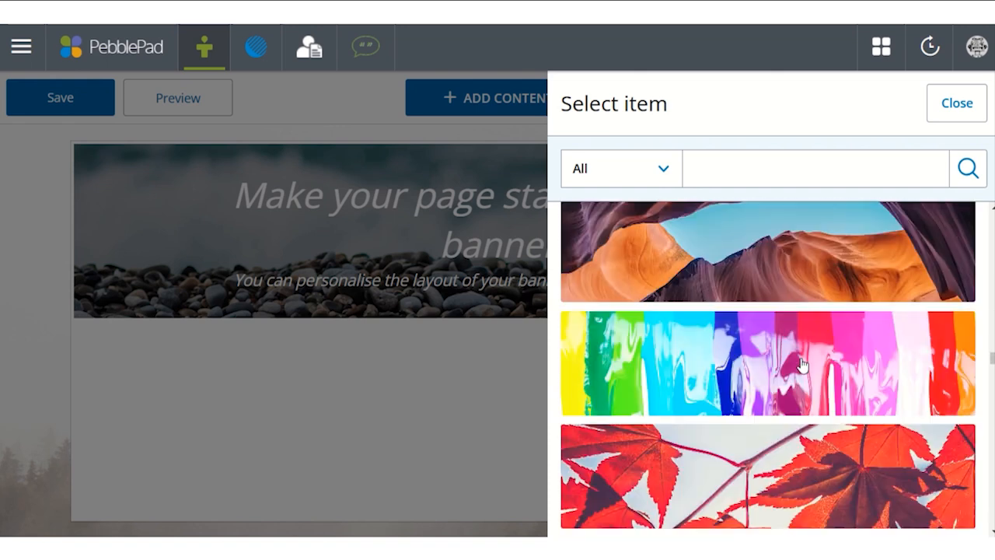
scroll(802, 366, down, 20)
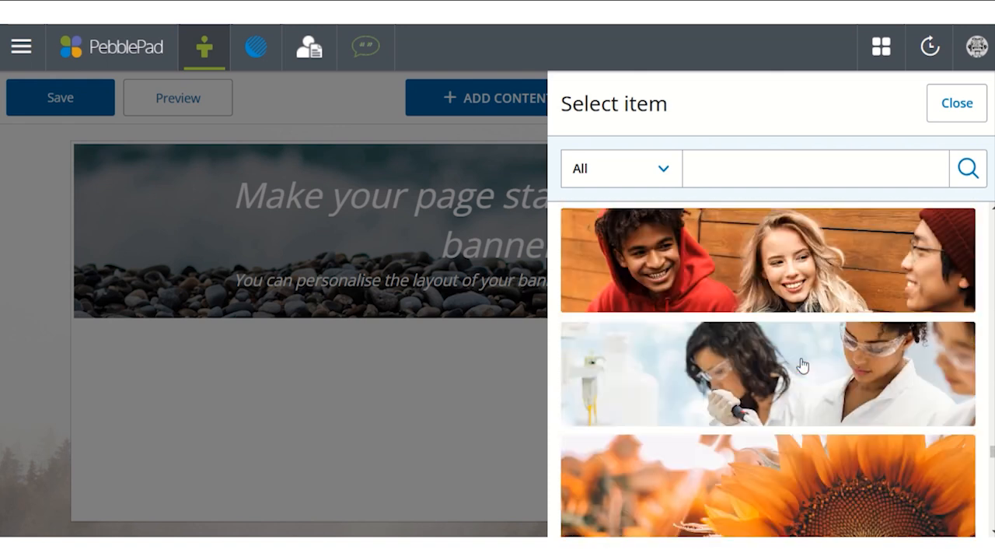
scroll(803, 365, down, 15)
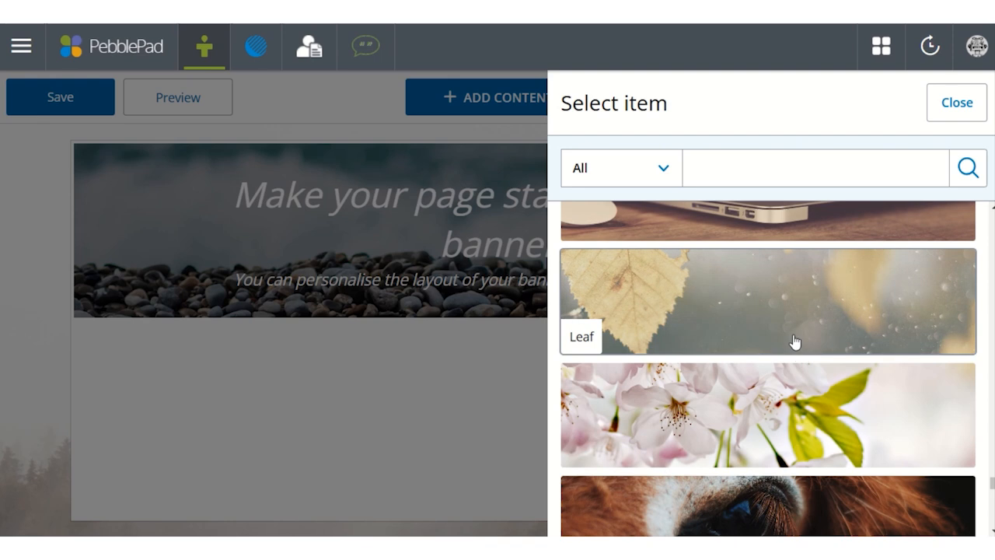
click(782, 307)
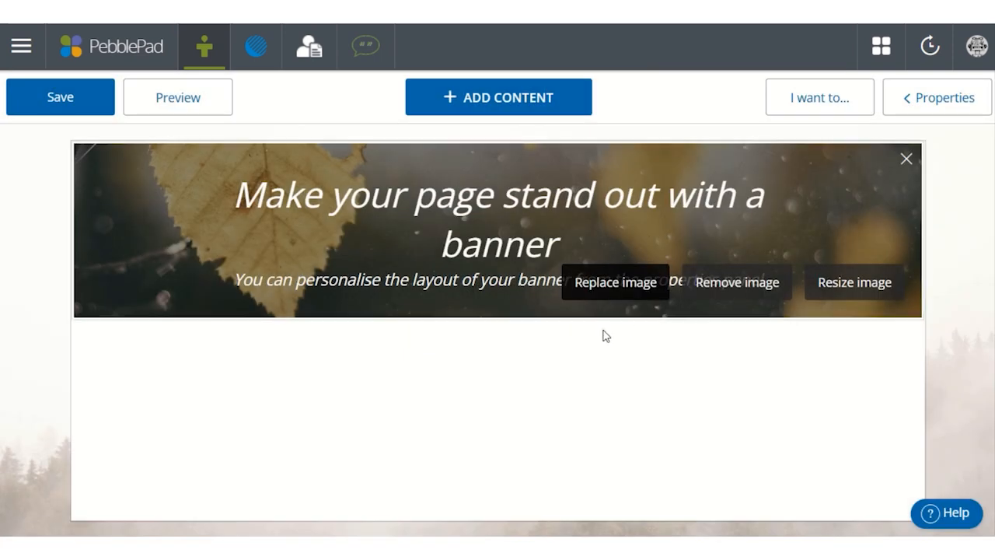
- Set the banner layout to Text below the image and add a separating line to the block
click(942, 99)
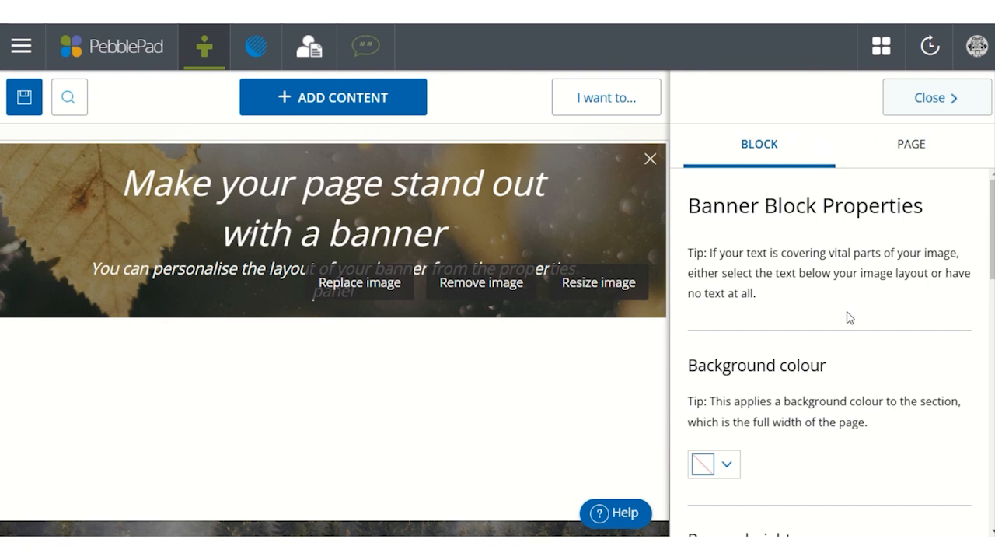
scroll(853, 269, down, 5)
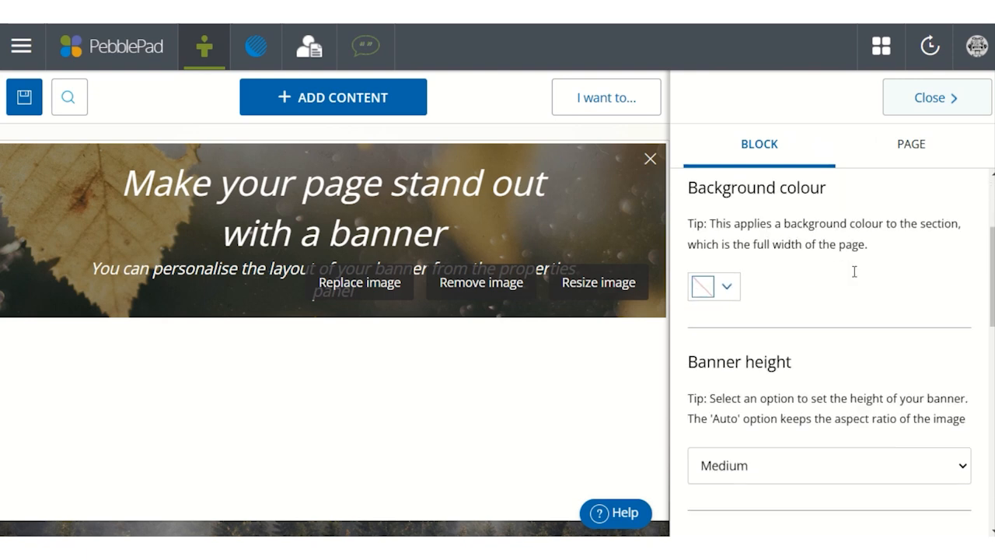
click(828, 418)
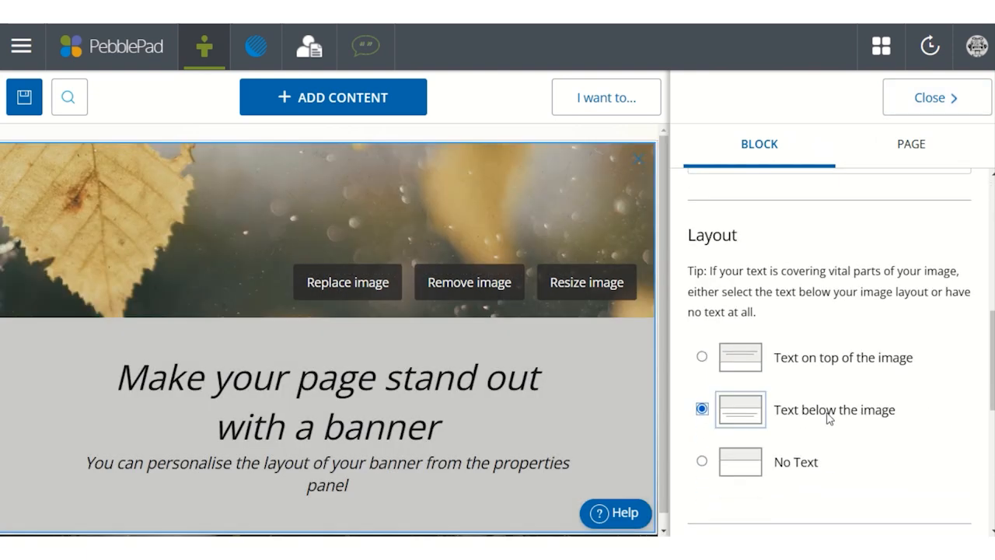
scroll(793, 415, down, 3)
click(801, 443)
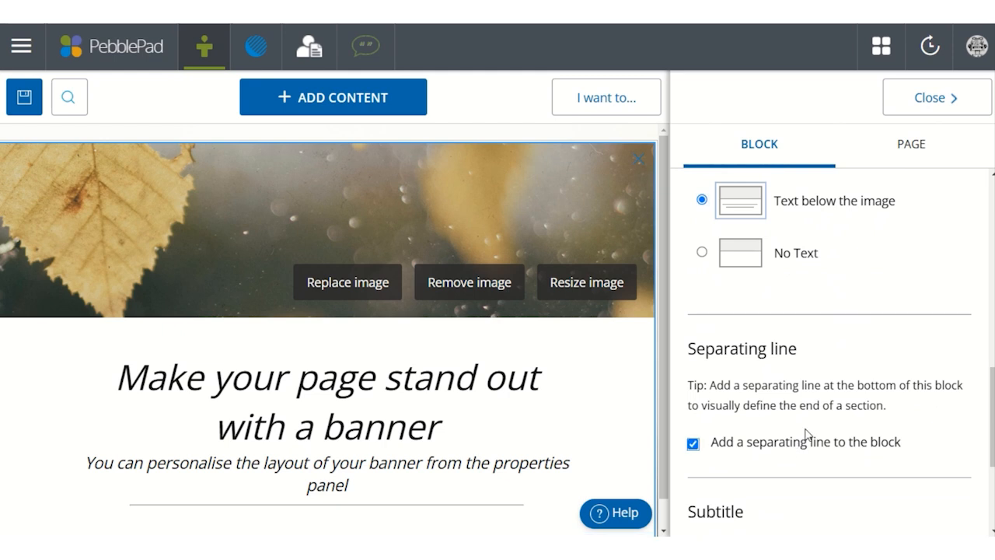
- Replace the banner's placeholder title with "Personal Portfolio Webinar"
click(373, 396)
text(Personal Portfolio Webinar)
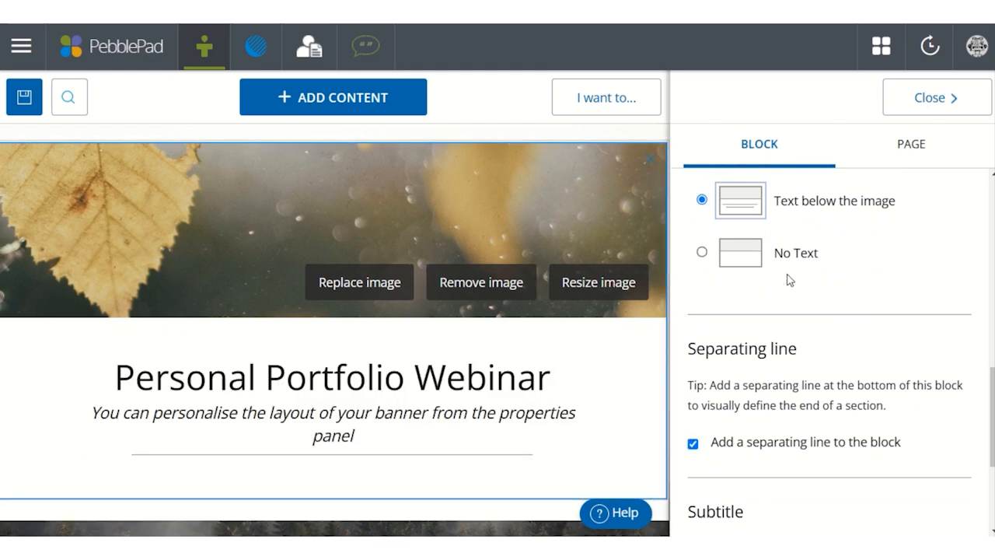
- Give the banner block a dark olive background colour and save the page
scroll(788, 283, up, 5)
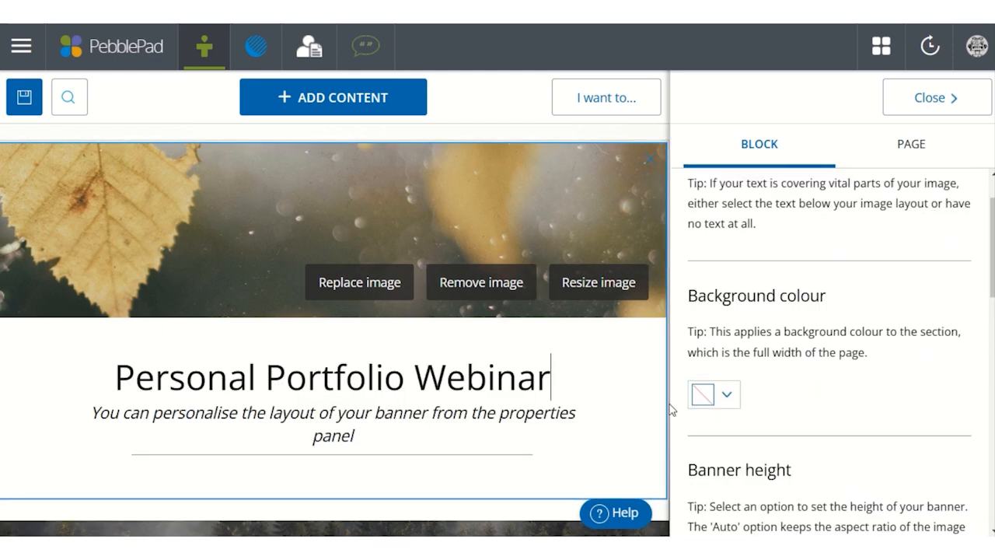
click(727, 395)
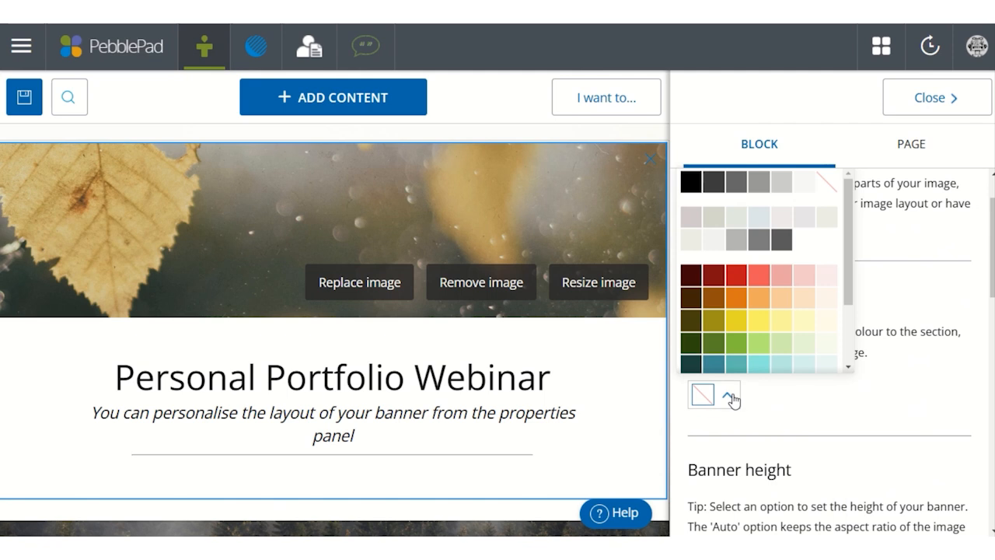
click(691, 320)
click(926, 100)
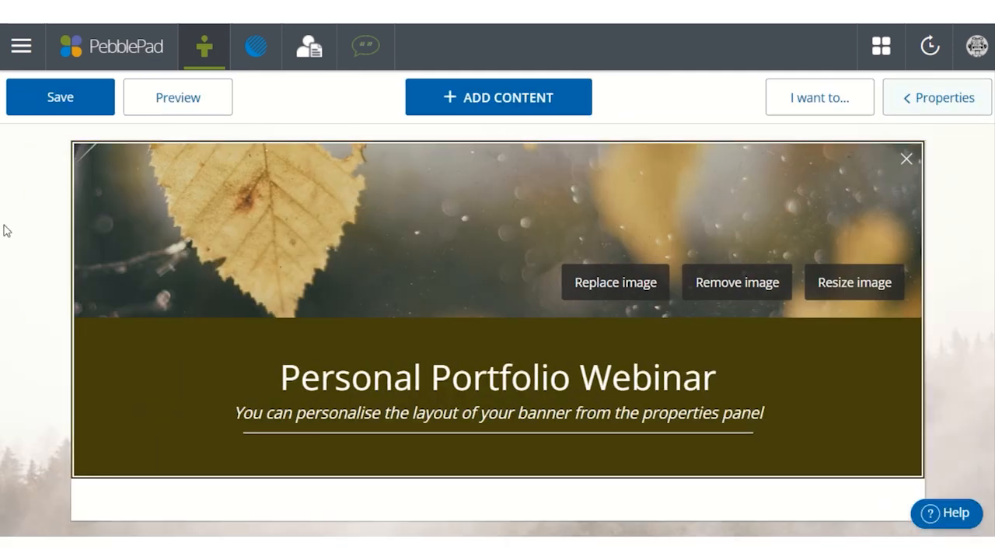
click(49, 105)
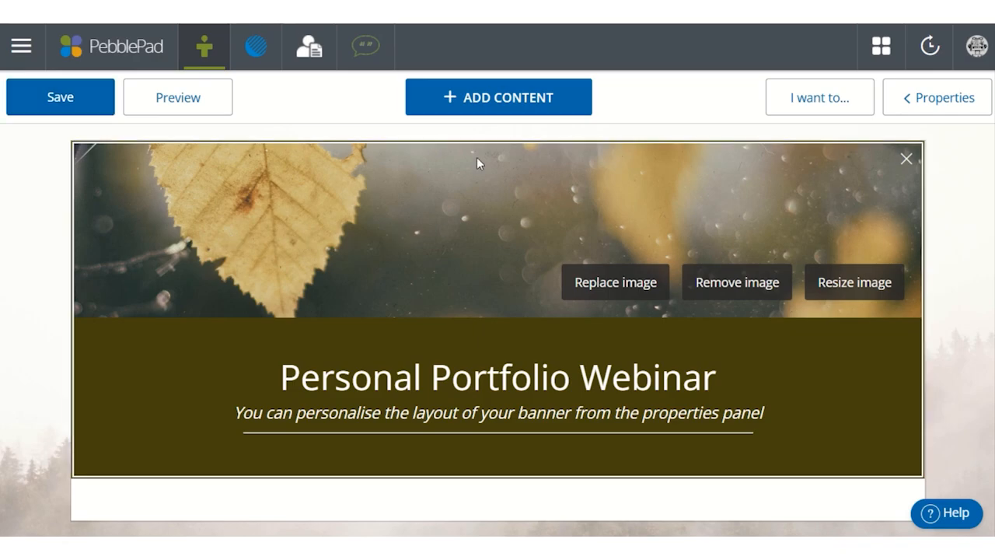
- Add a text block below the banner and set its width to Maximum width
click(502, 103)
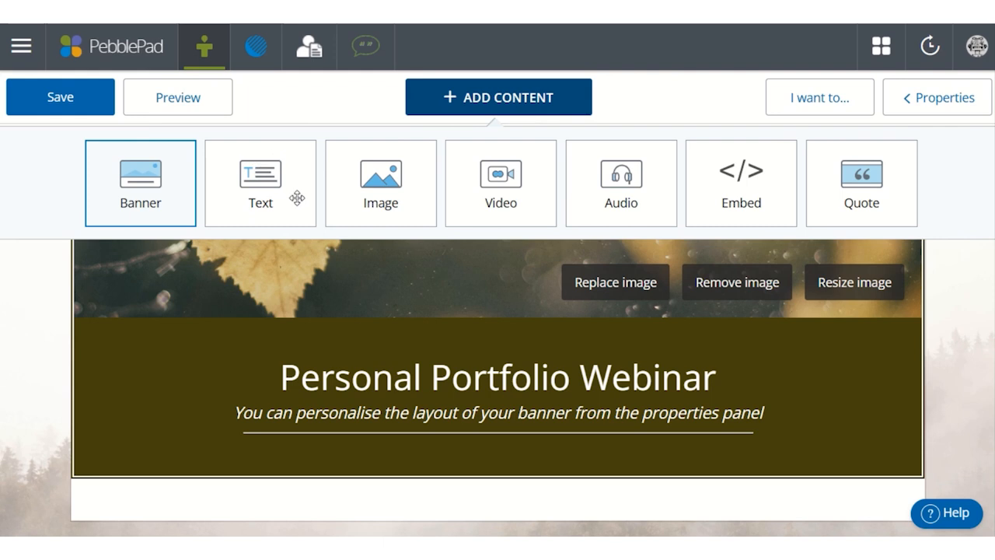
click(255, 169)
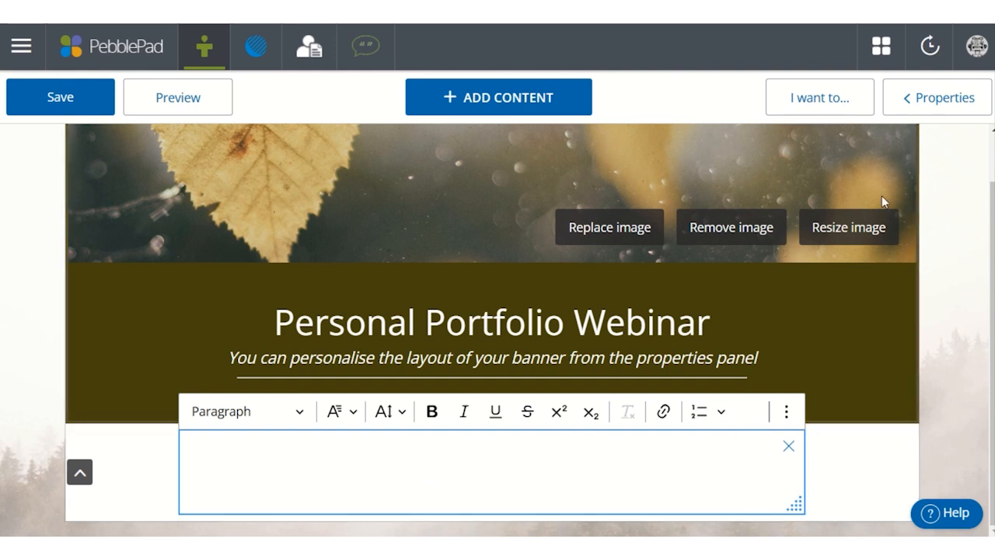
click(940, 106)
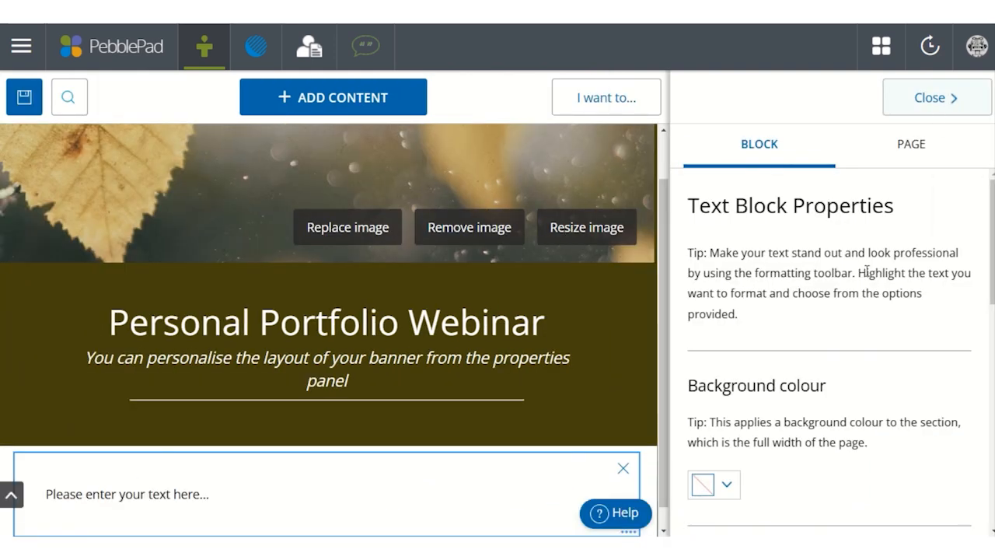
scroll(867, 271, down, 2)
scroll(865, 271, down, 1)
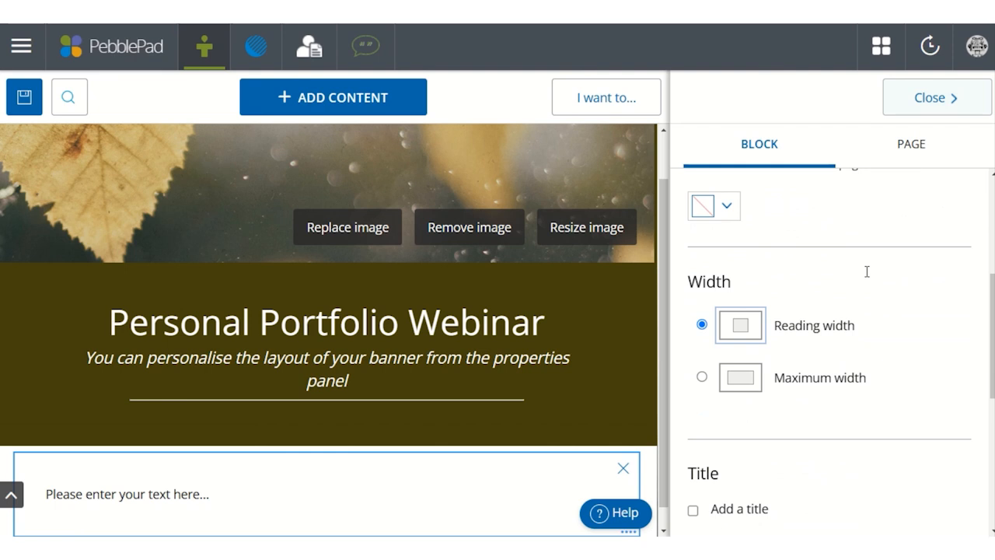
click(831, 381)
click(933, 105)
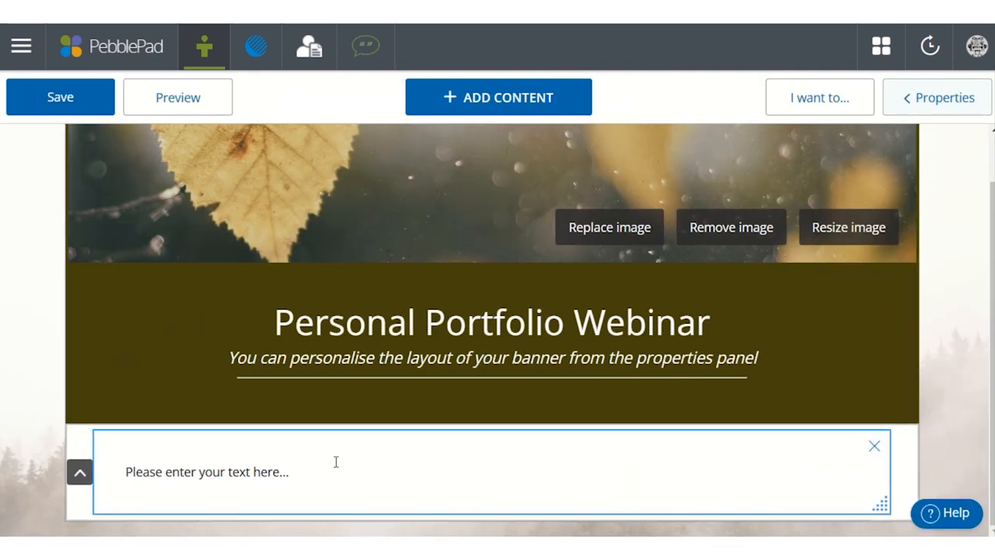
- Paste the copied Professional Learning Passport (PLP) description into the text block as plain text
click(241, 476)
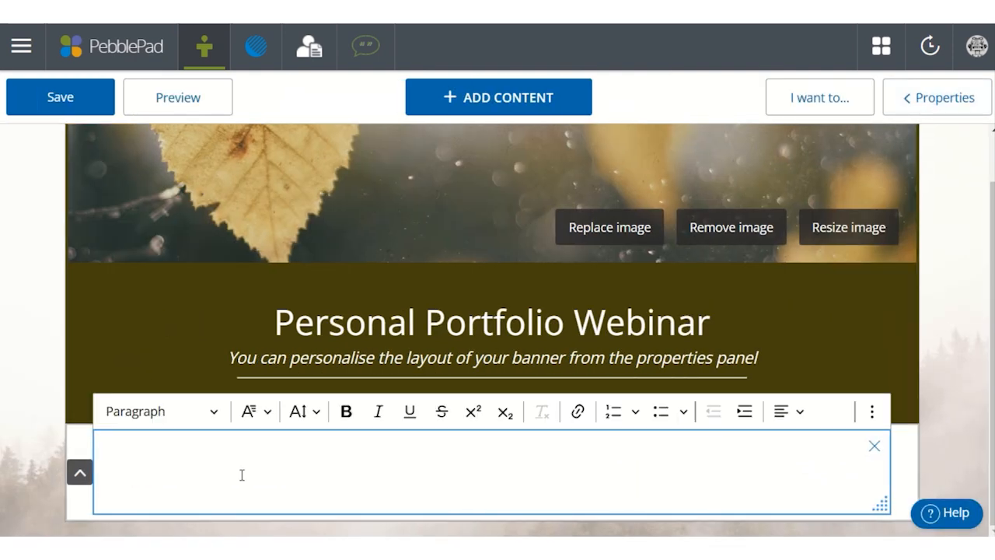
right_click(241, 475)
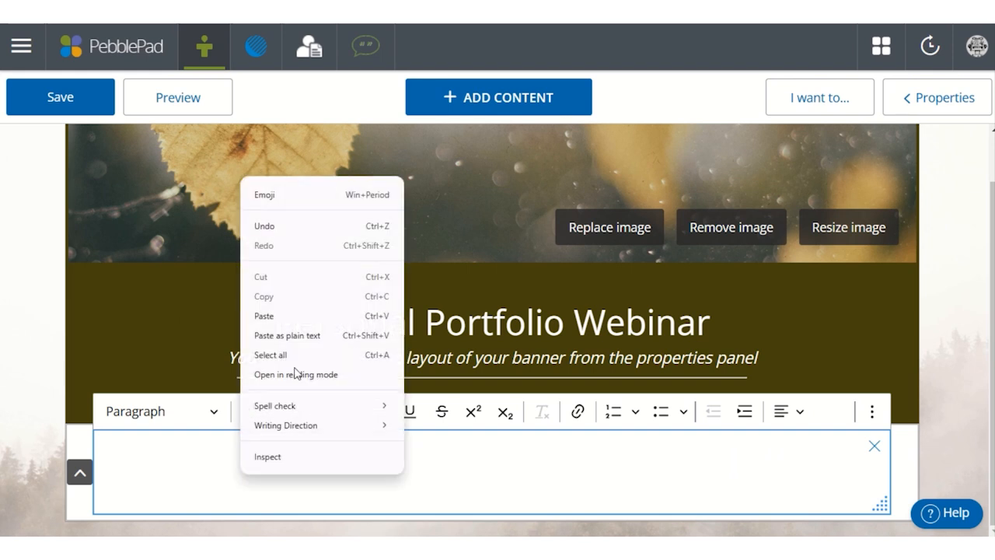
click(303, 343)
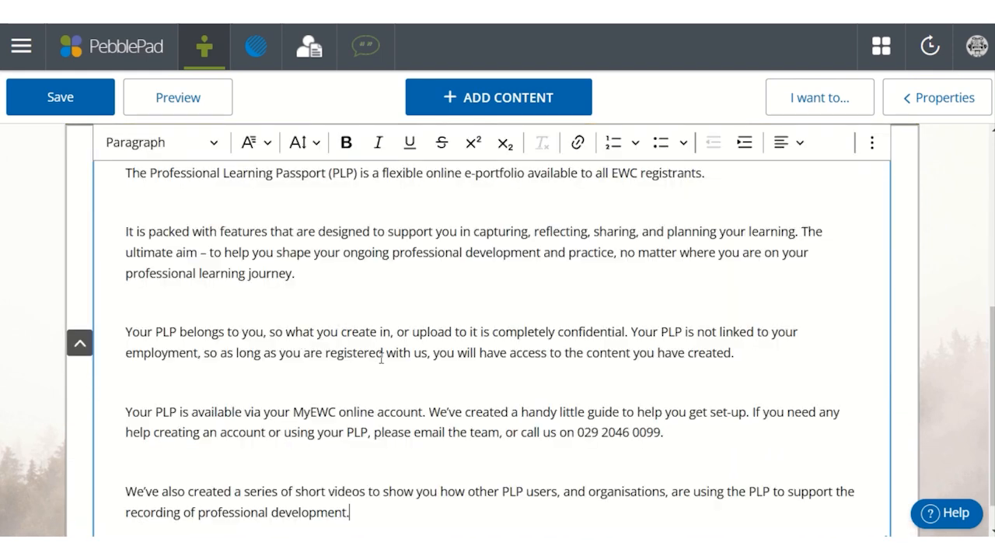
- Left-align all the pasted text in the text block and set its font size to 16
scroll(349, 437, down, 1)
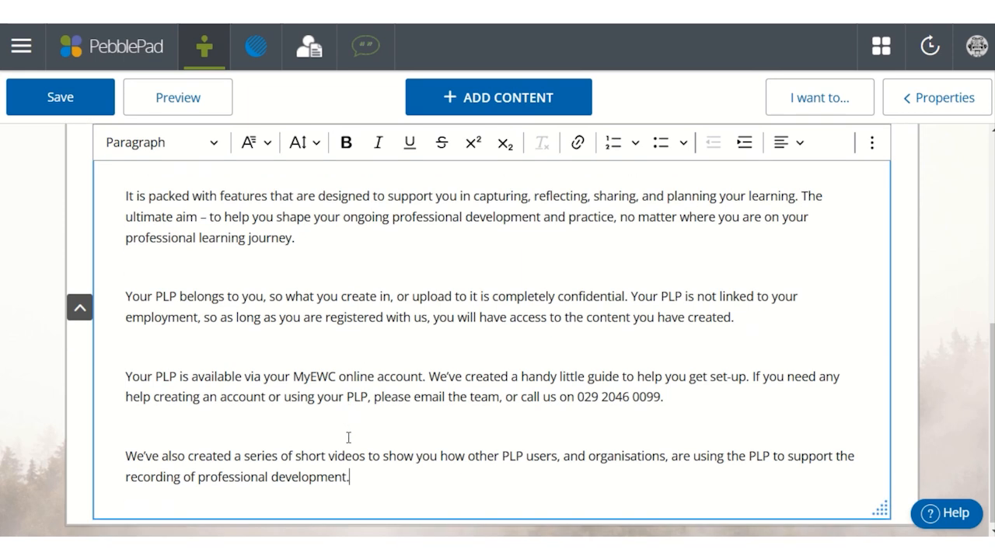
drag(374, 471, 54, 74)
drag(349, 471, 111, 270)
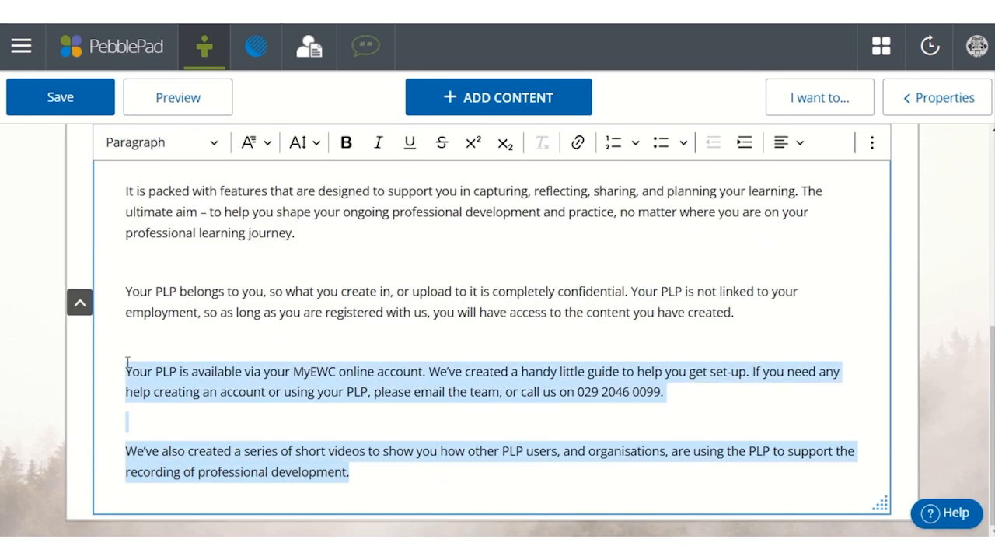
scroll(111, 318, up, 2)
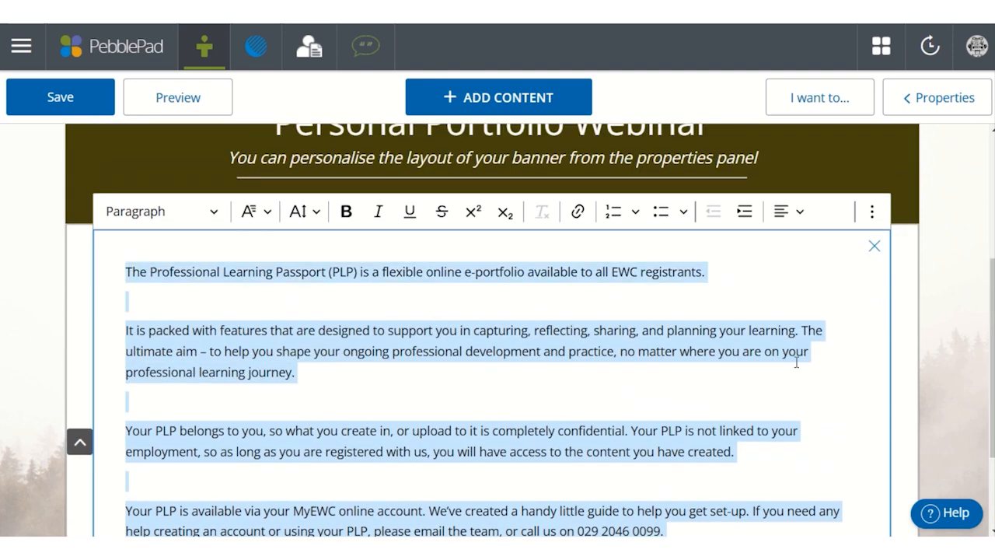
click(796, 218)
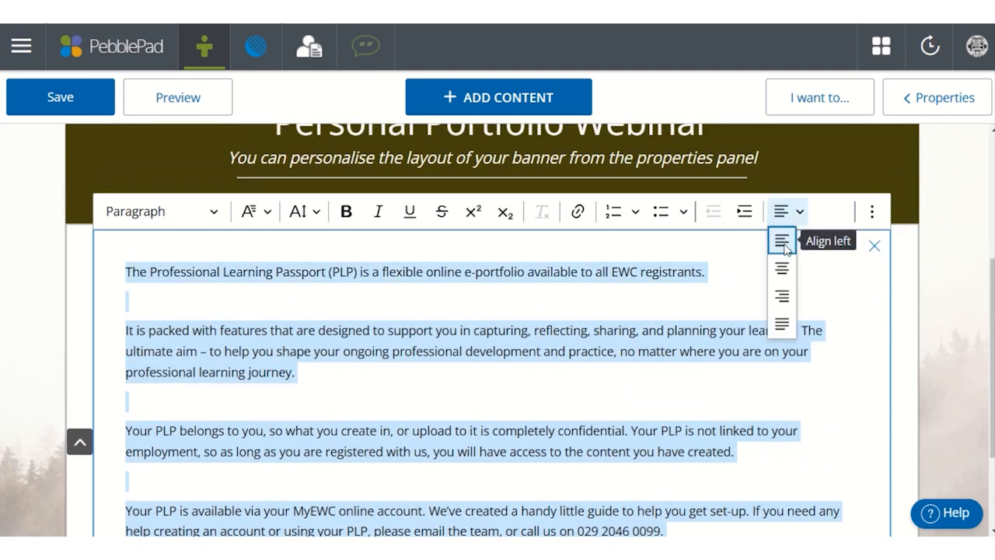
click(782, 241)
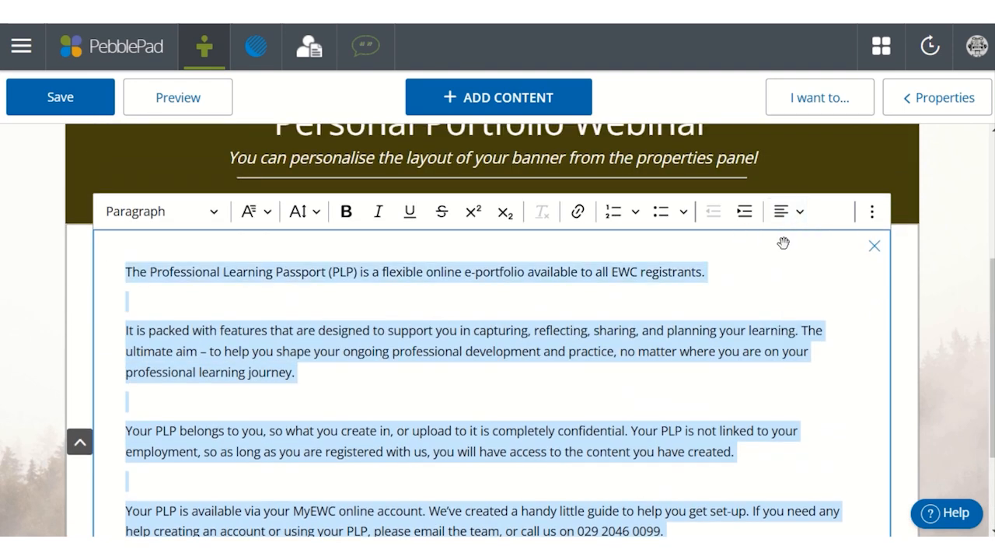
click(303, 213)
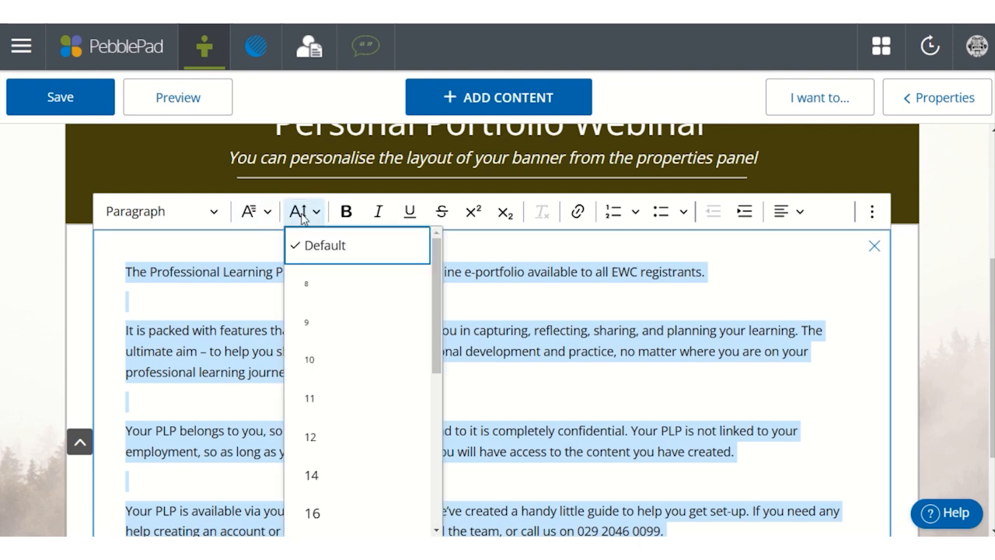
click(314, 514)
click(321, 339)
- Link the words "short videos" in the last paragraph to the copied video playlist address, opening in a new tab
scroll(322, 344, down, 3)
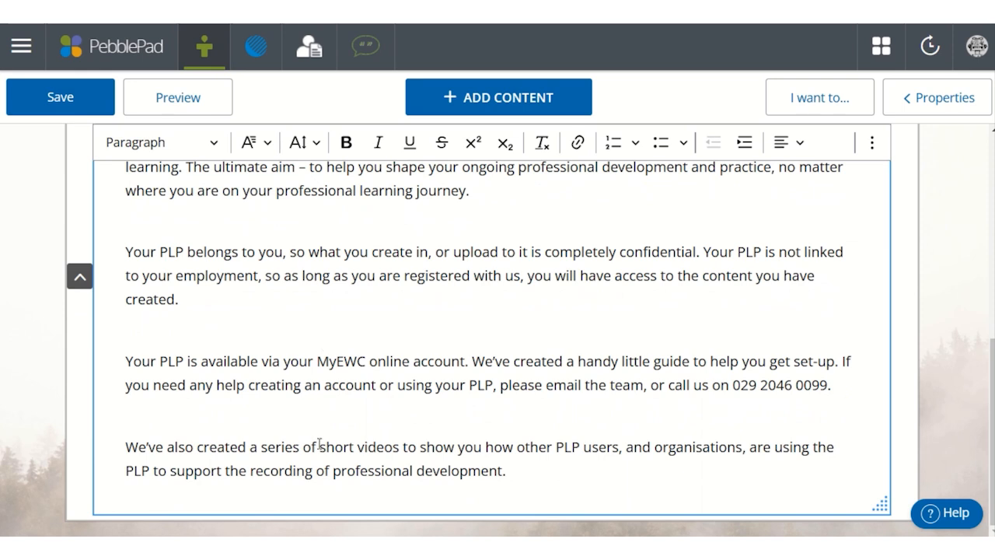
drag(320, 447, 400, 447)
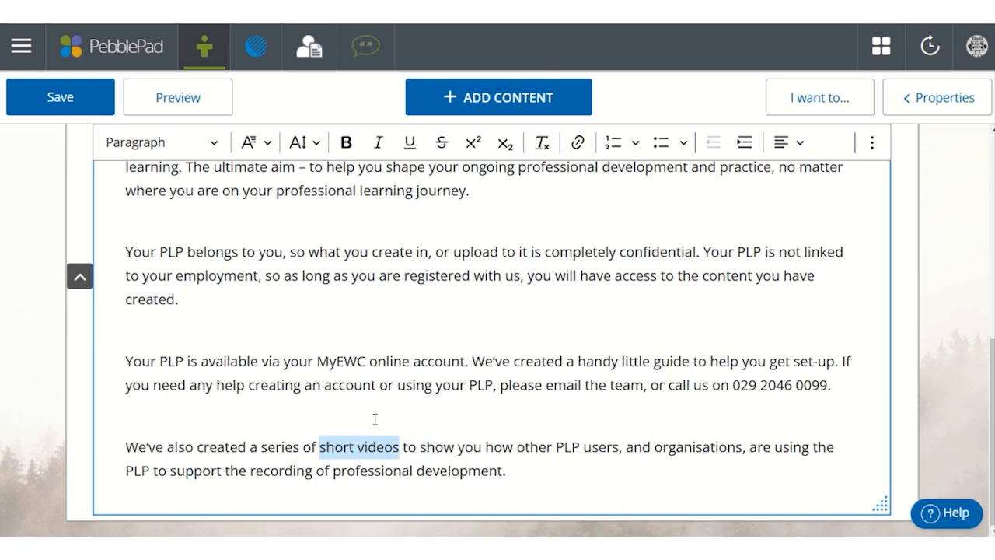
click(578, 142)
click(364, 308)
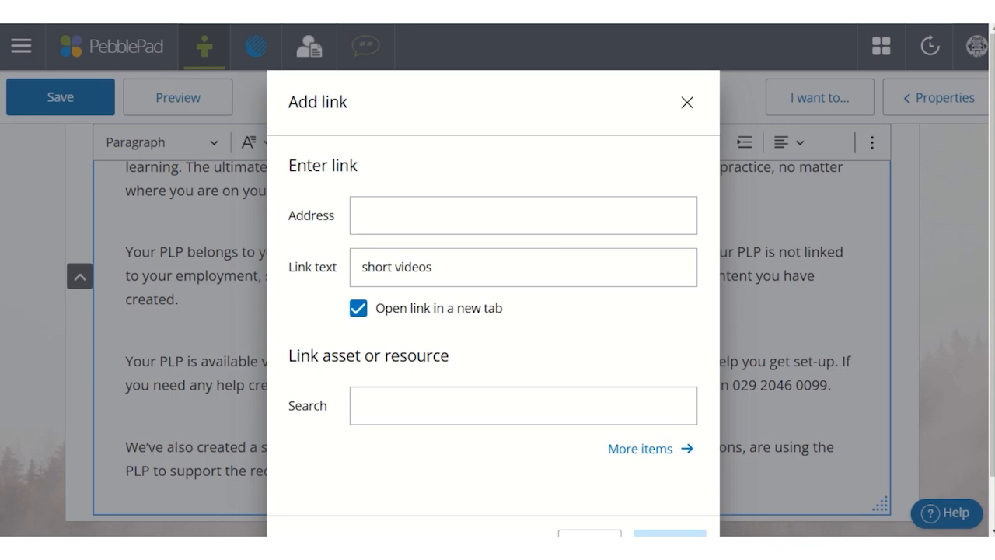
click(449, 227)
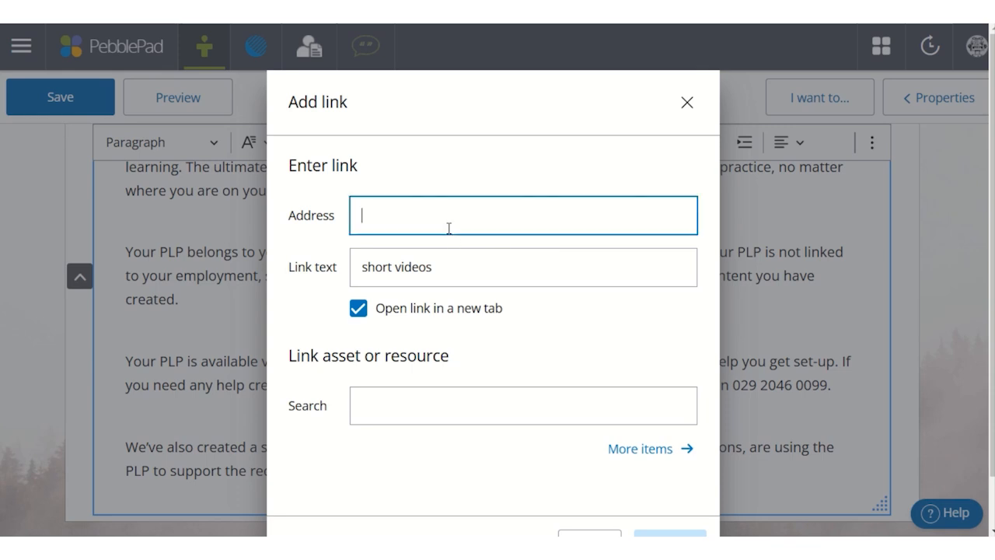
text(https://www.youtube.com/playlist?list=PL5jOdLhMj6H79GVGLLAQsCyD4Ald7hQ-w)
scroll(614, 444, down, 1)
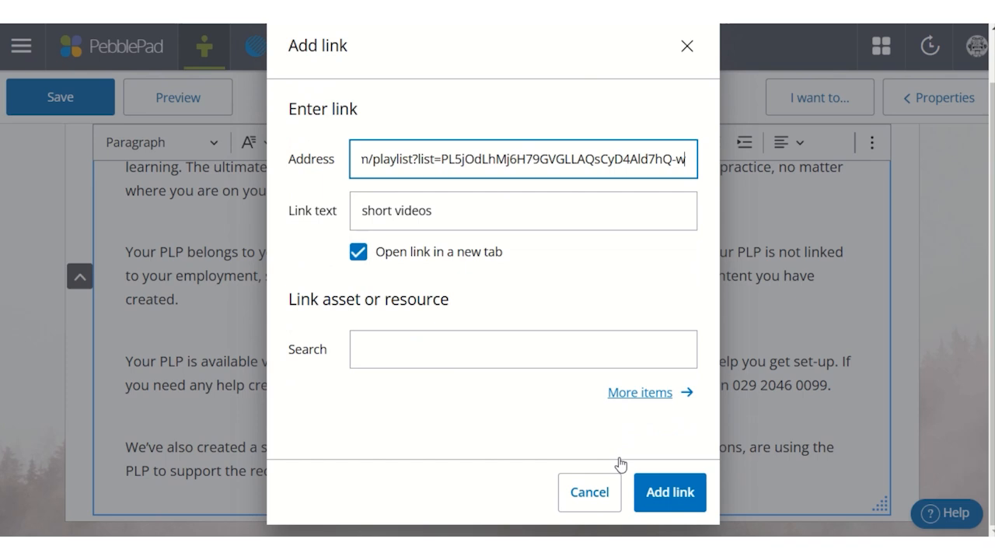
click(672, 493)
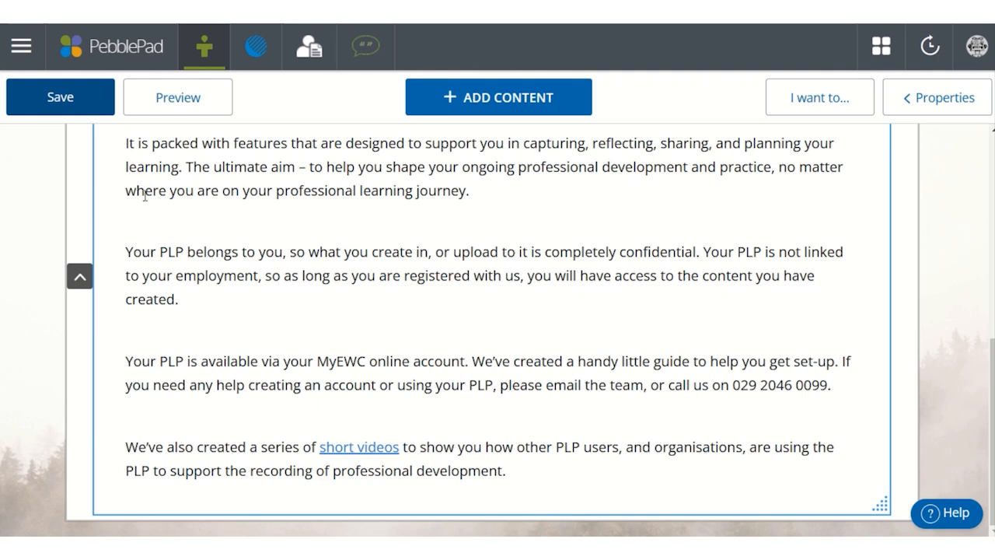
- Preview the page from its banner to the linked text, and return to editing it
click(180, 107)
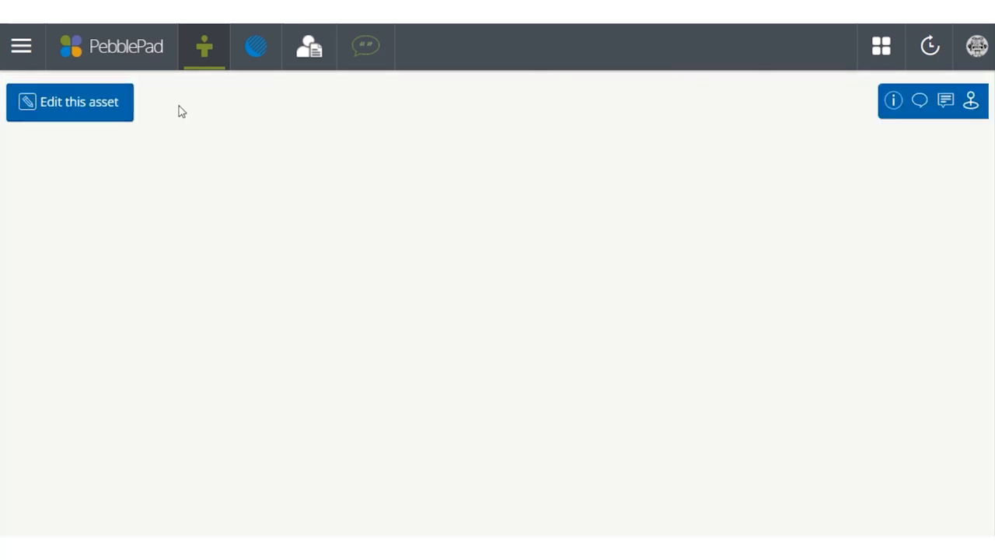
scroll(406, 193, down, 5)
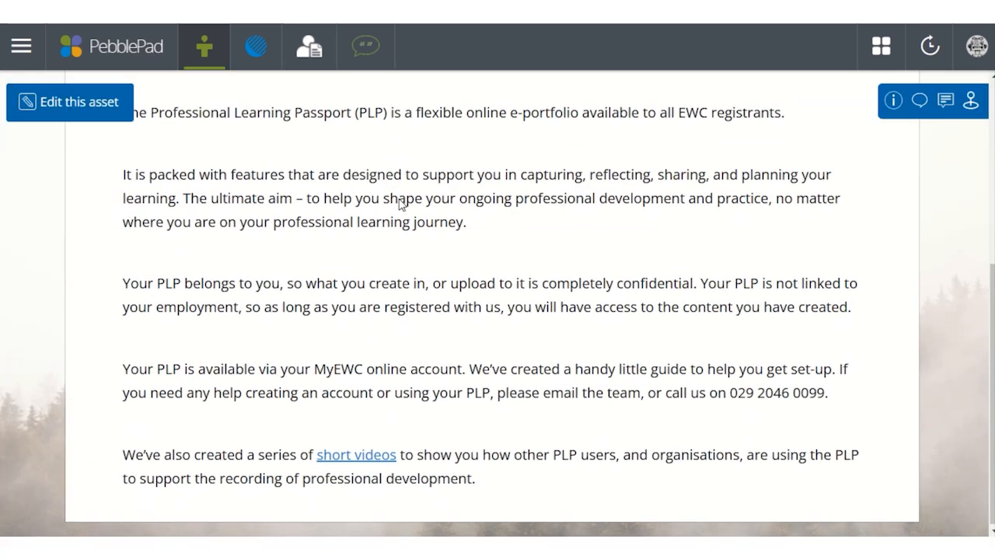
scroll(404, 206, up, 5)
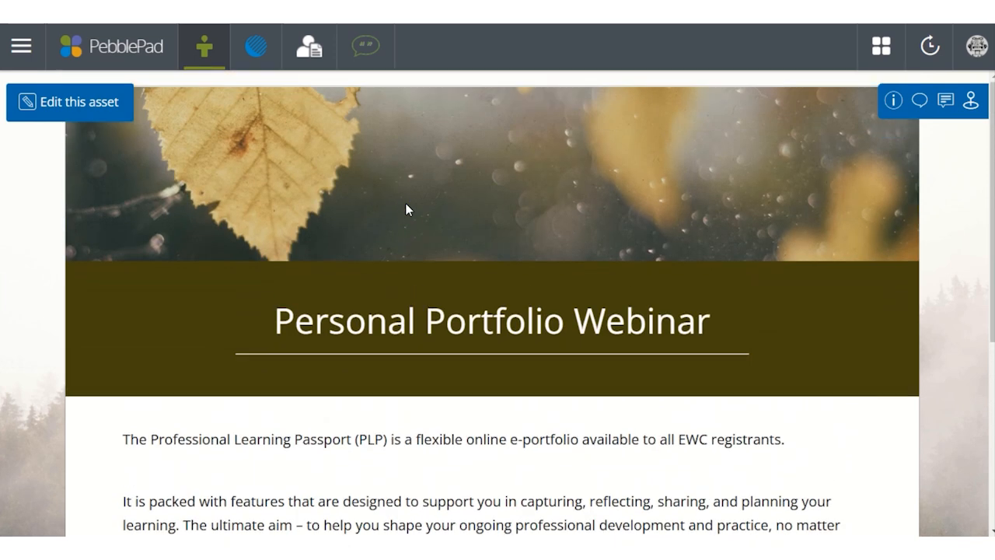
click(86, 114)
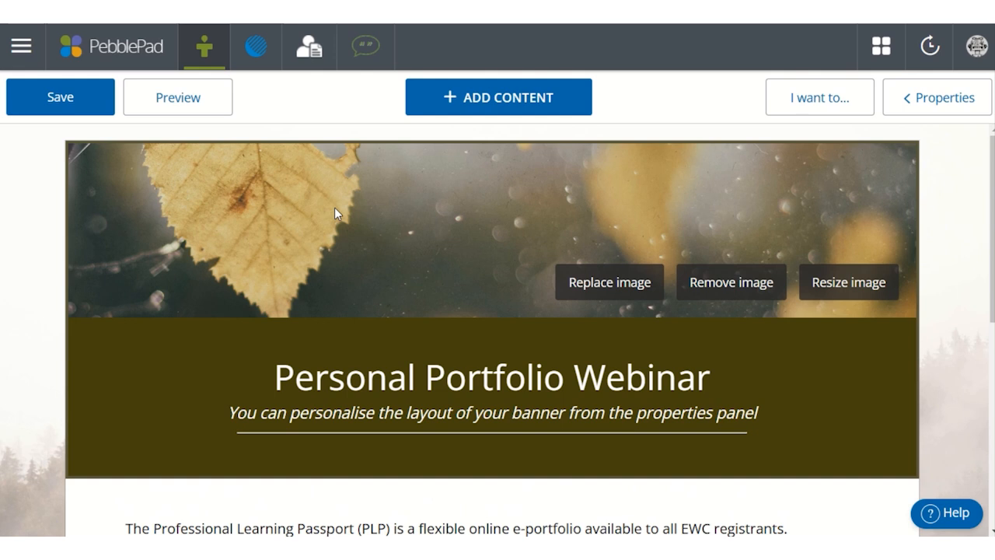
- Add two image blocks below the text block at the end of the page
scroll(338, 214, down, 5)
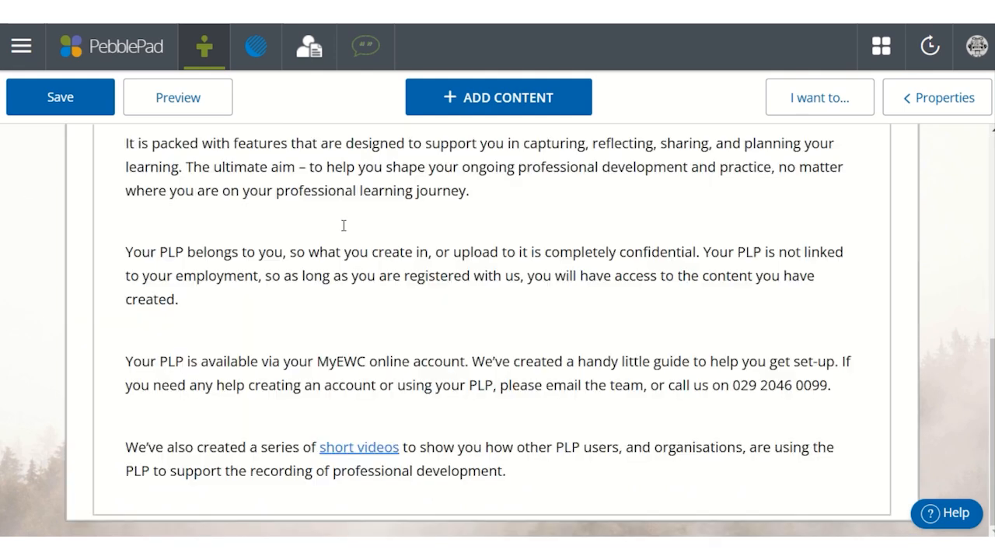
click(492, 96)
click(407, 166)
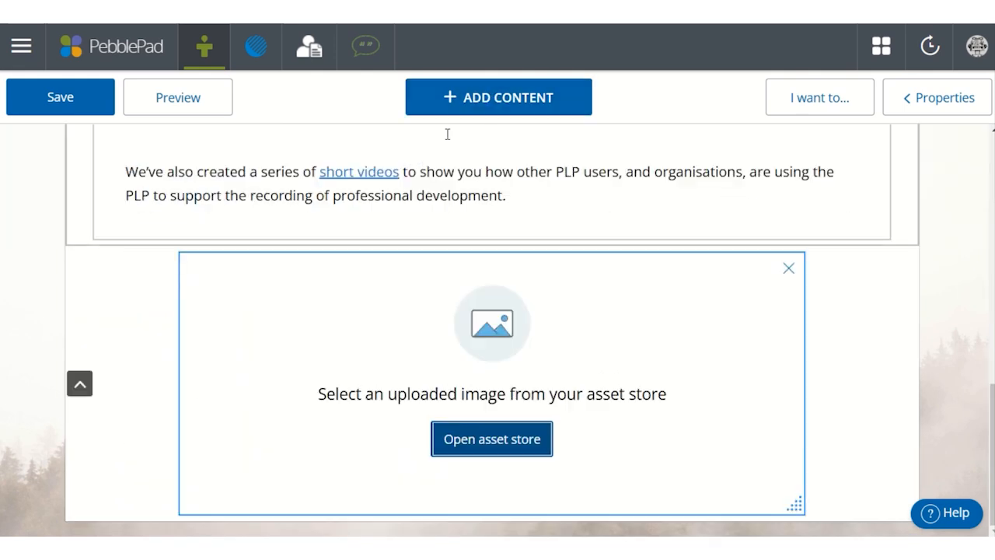
click(489, 99)
click(385, 187)
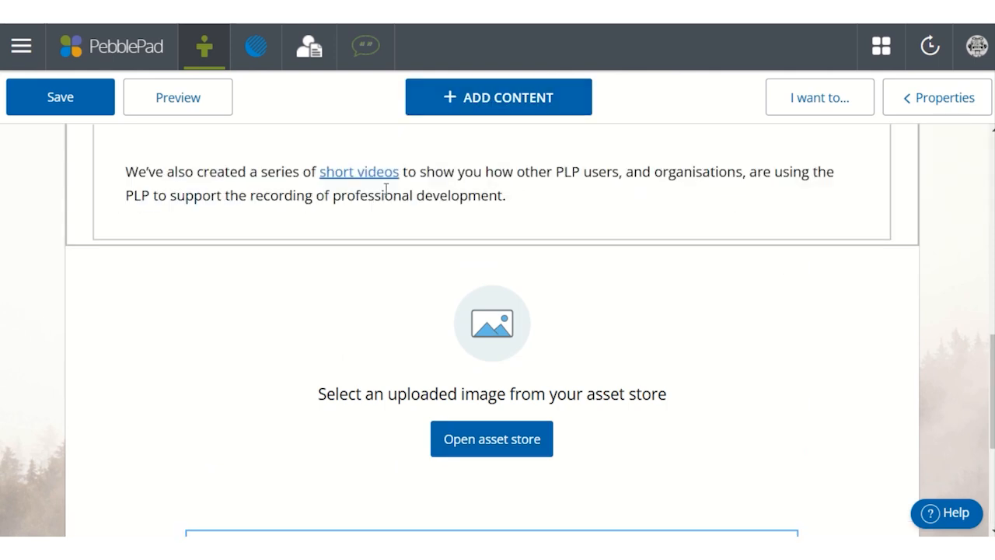
- Upload the handwritten "Personal Page" image from the Webinar assets folder into the first image block
scroll(435, 305, up, 3)
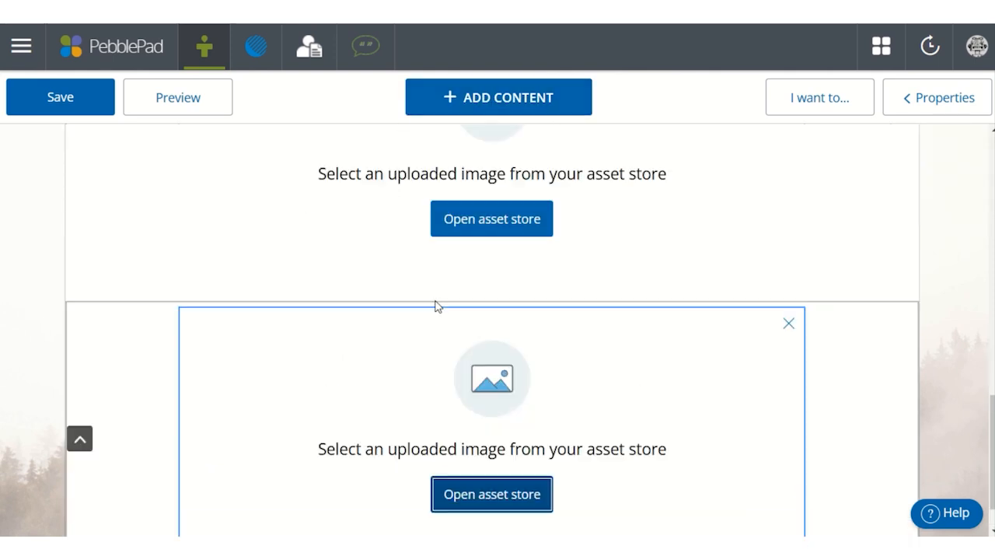
click(470, 373)
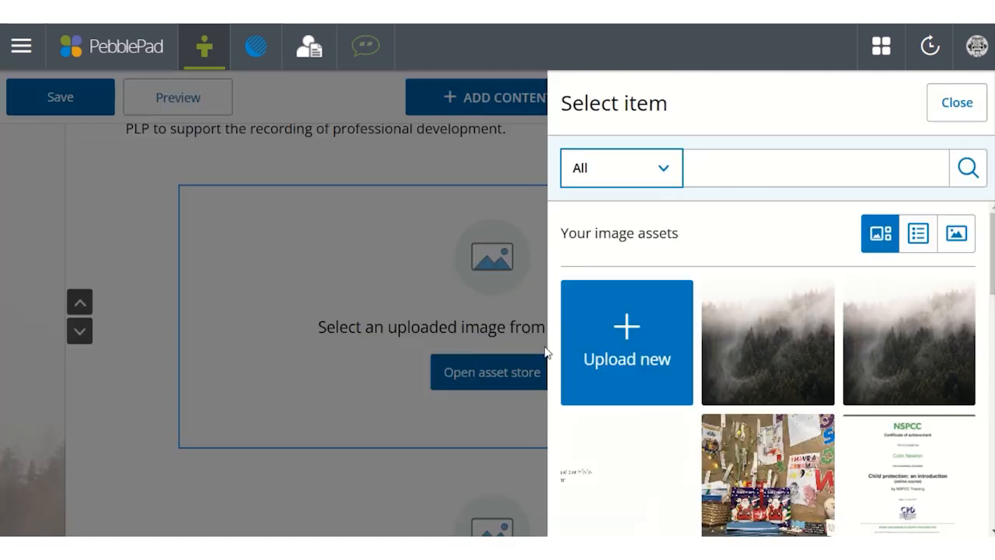
click(622, 393)
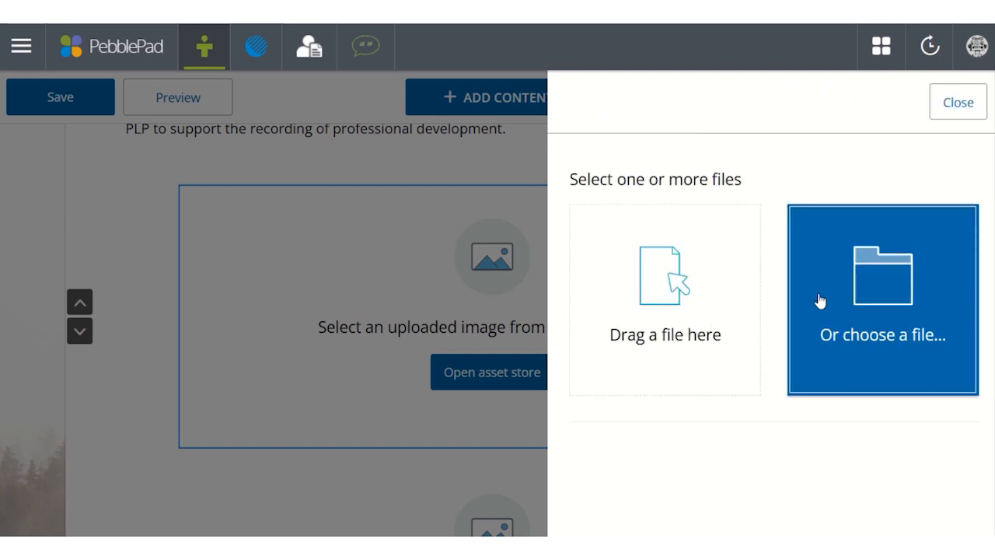
click(855, 284)
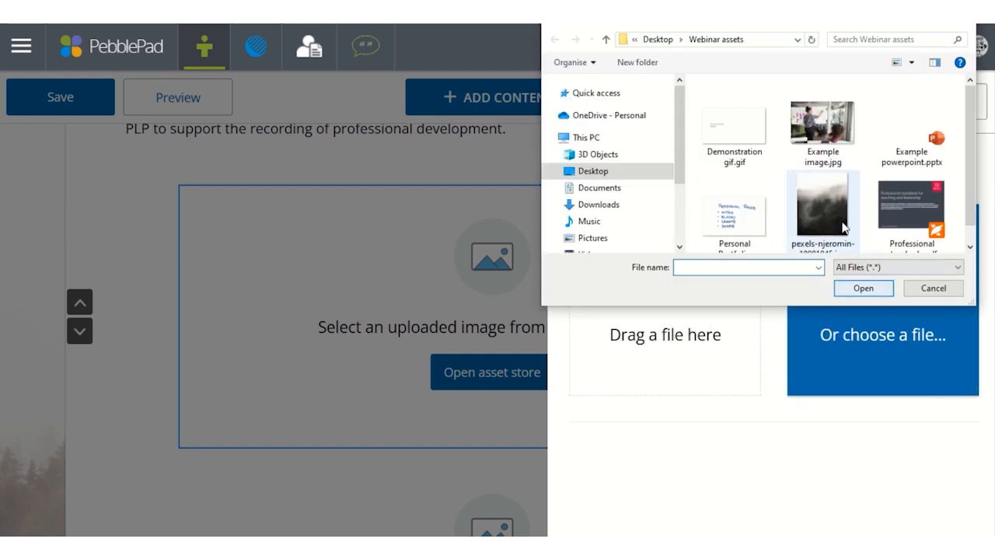
double_click(753, 219)
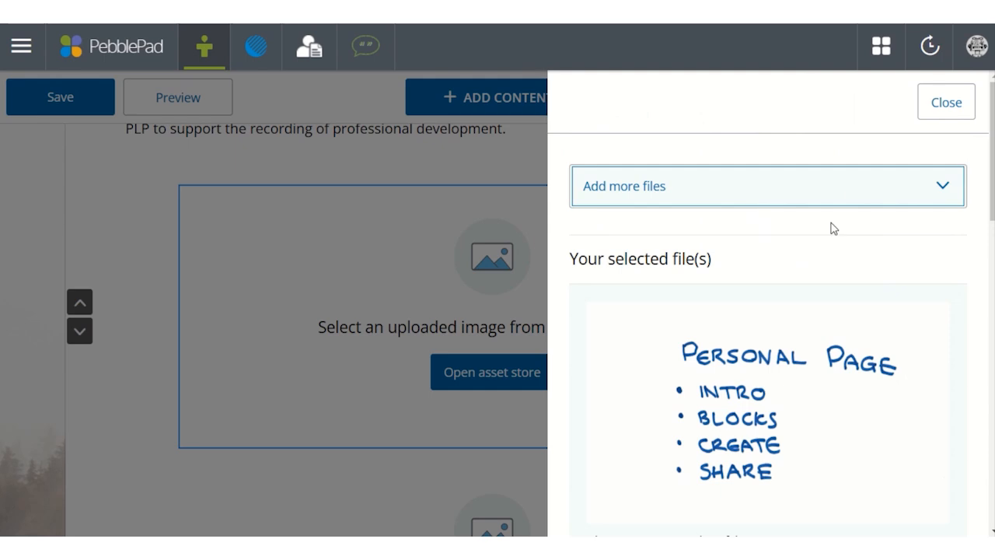
scroll(802, 285, down, 10)
scroll(801, 321, down, 4)
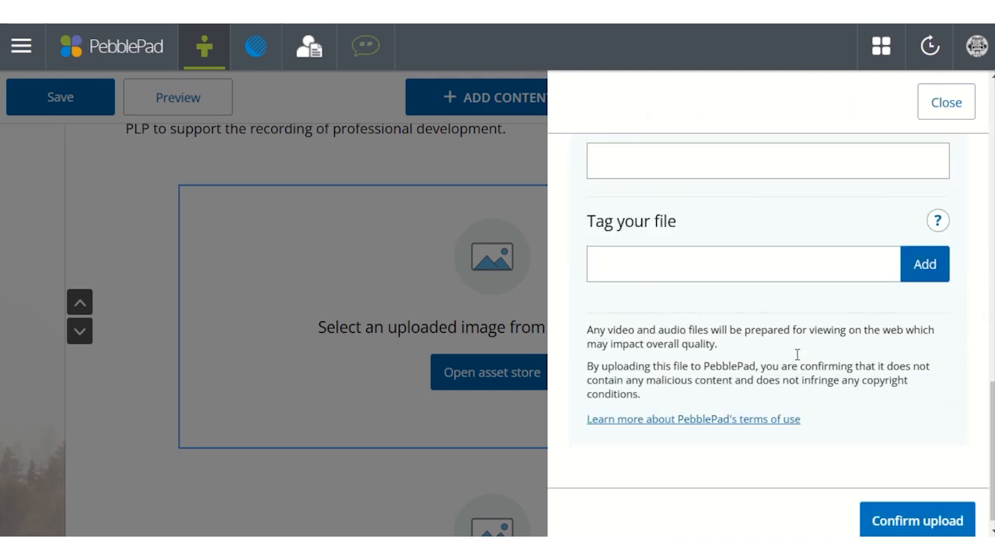
click(881, 490)
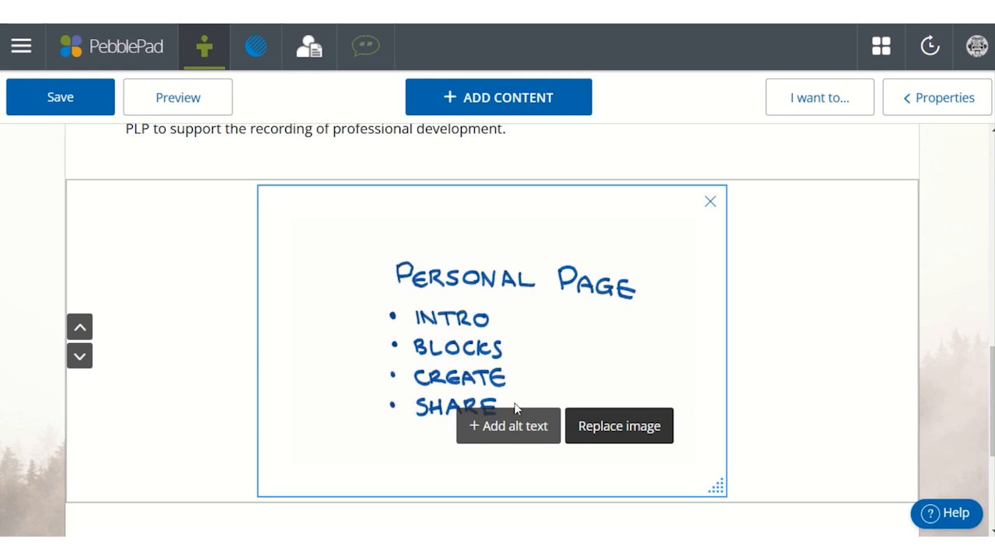
- Upload "Demonstration gif.gif" from the Webinar assets folder into the second image block
scroll(503, 418, down, 3)
click(527, 486)
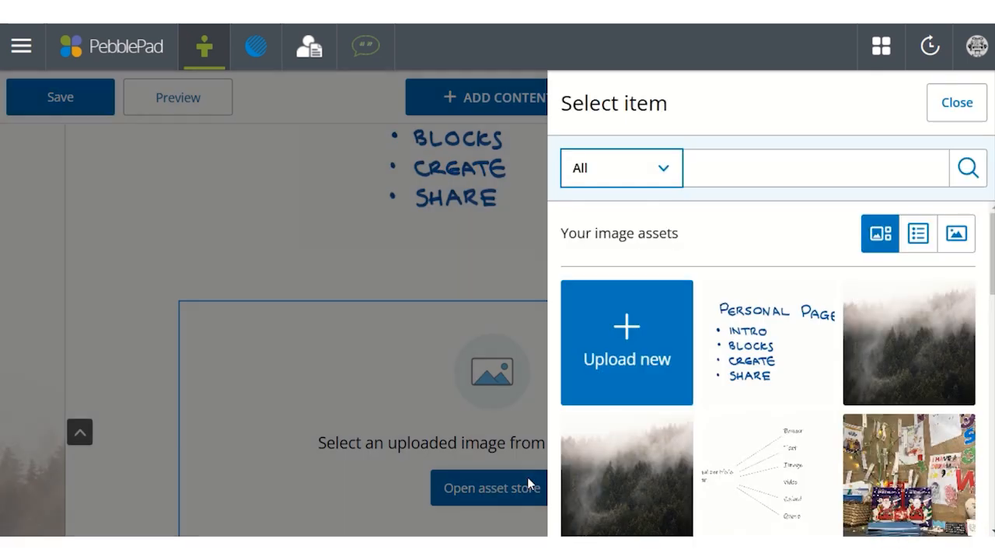
click(604, 389)
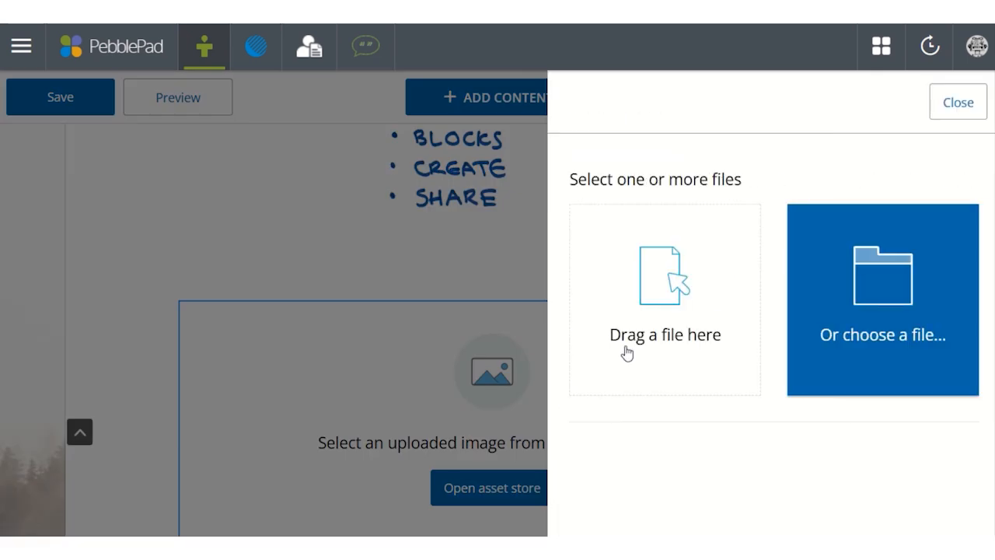
click(834, 298)
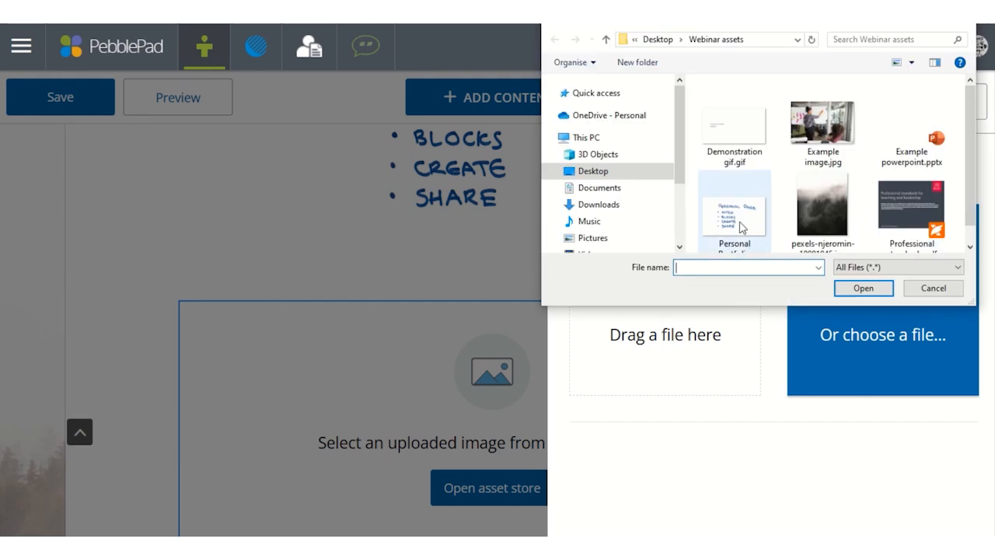
click(737, 146)
double_click(737, 147)
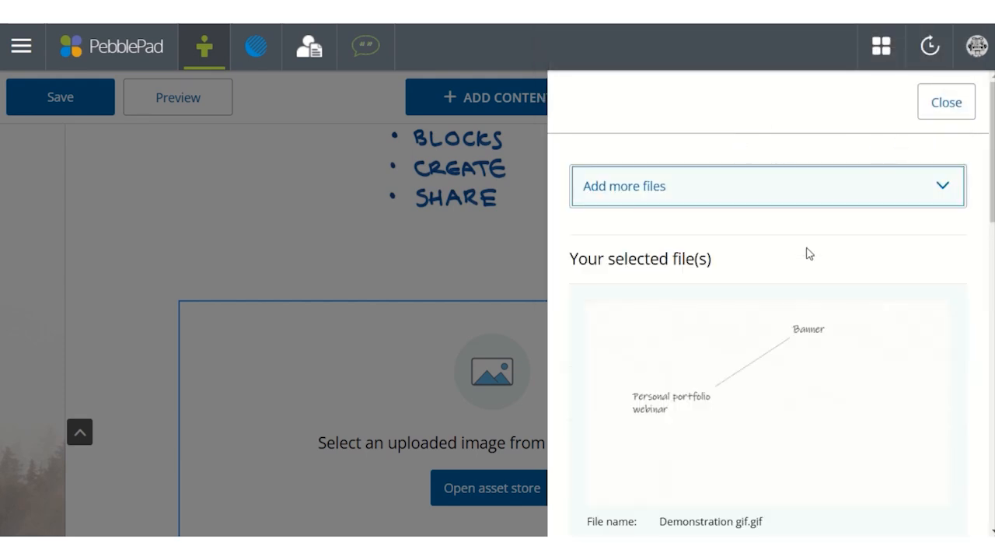
scroll(806, 251, down, 5)
scroll(809, 253, down, 5)
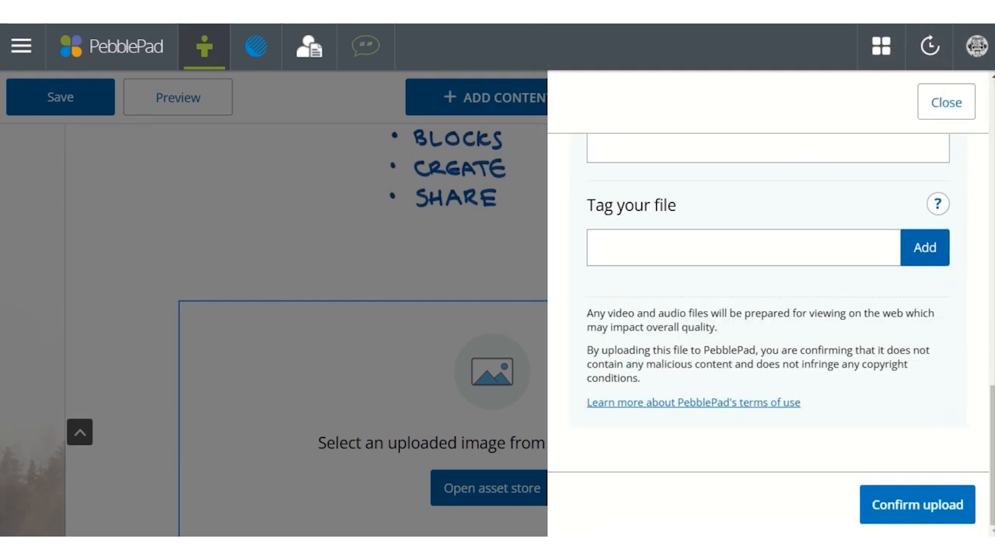
click(911, 499)
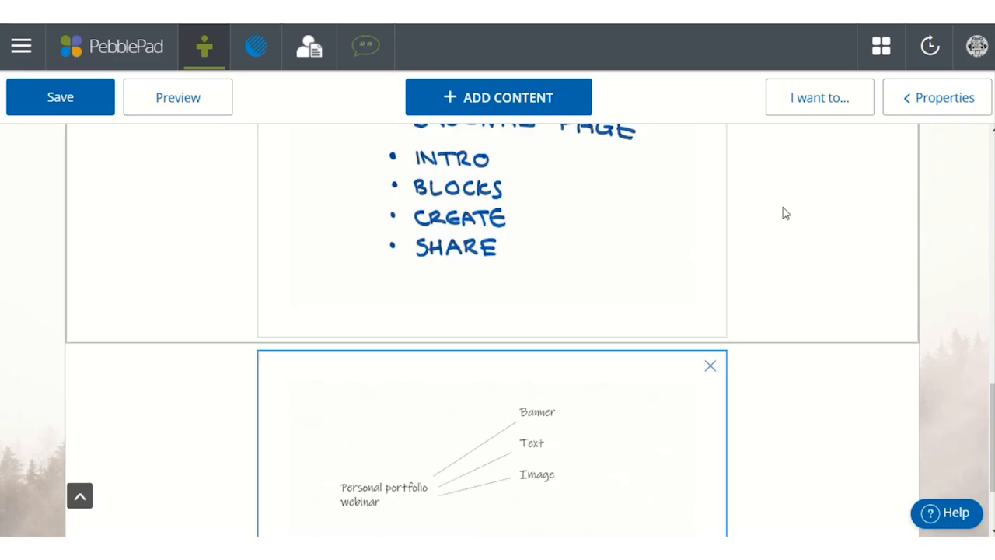
- Set the width of the handwritten "Personal Page" image block to Maximum width
click(689, 218)
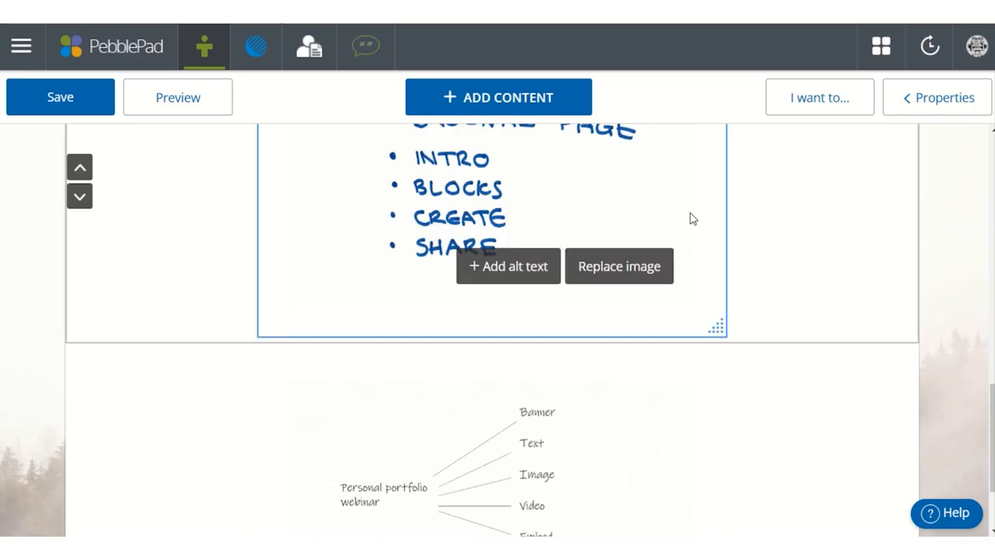
click(956, 109)
scroll(854, 264, down, 2)
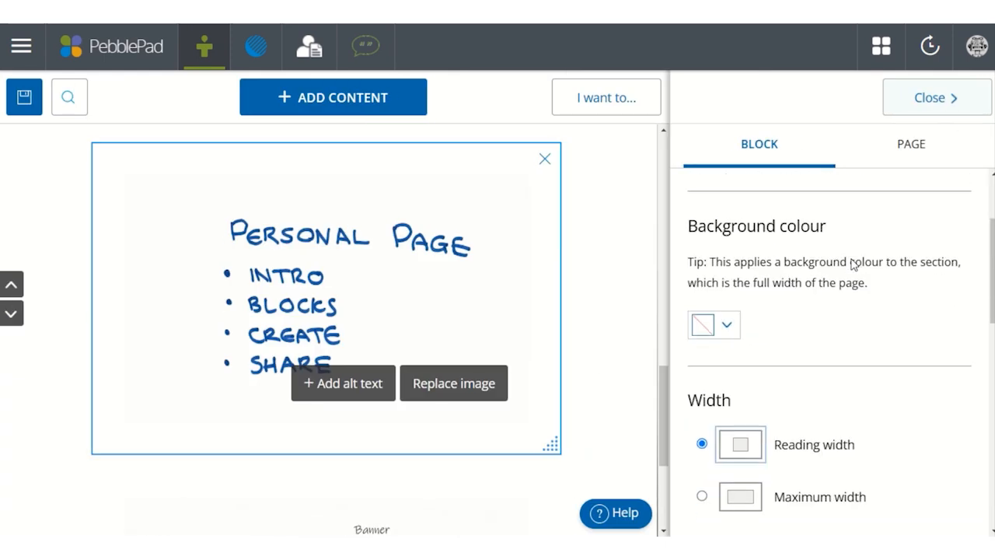
scroll(853, 265, down, 3)
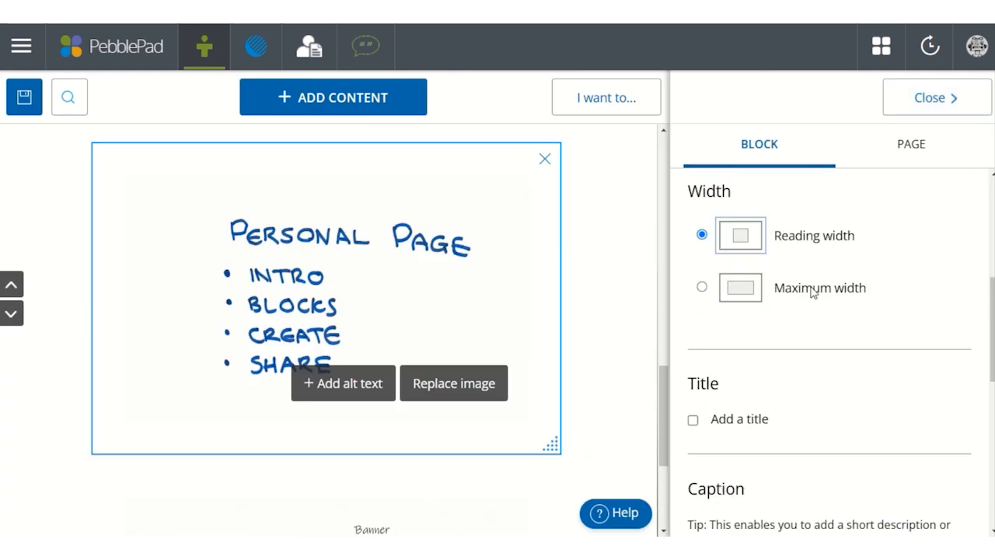
click(812, 290)
- Add the title "Personal Portfolio Webinar" to the handwritten "Personal Page" image block
click(693, 420)
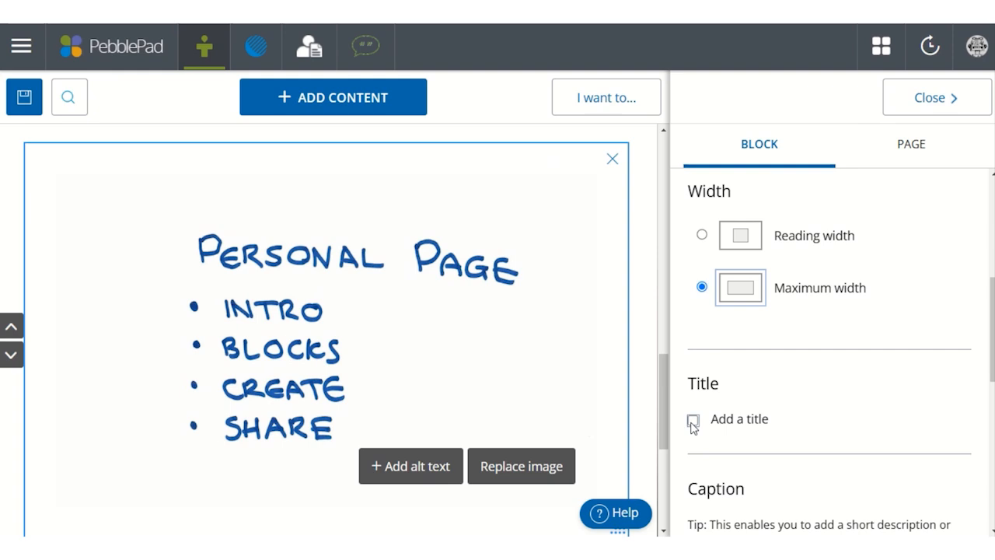
click(192, 199)
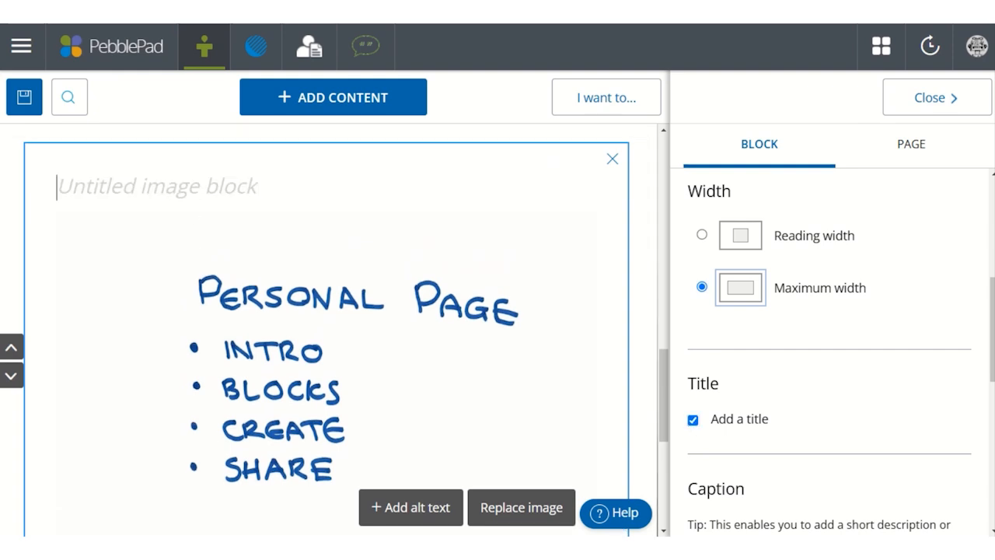
click(229, 193)
text(Personal Portfolio Webinar)
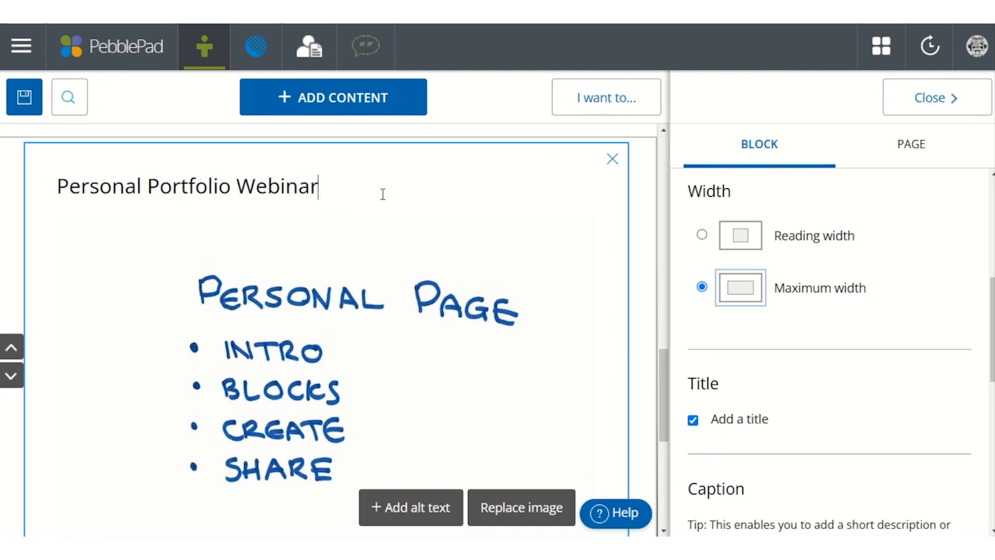
- Set the animated GIF image block's width to Maximum width and close its properties
scroll(382, 194, down, 4)
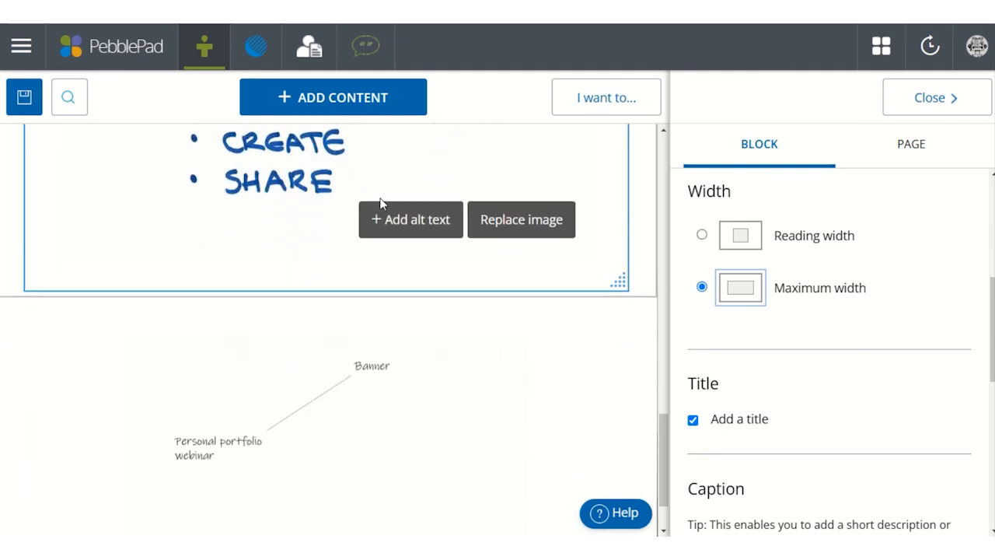
scroll(365, 233, down, 2)
click(339, 264)
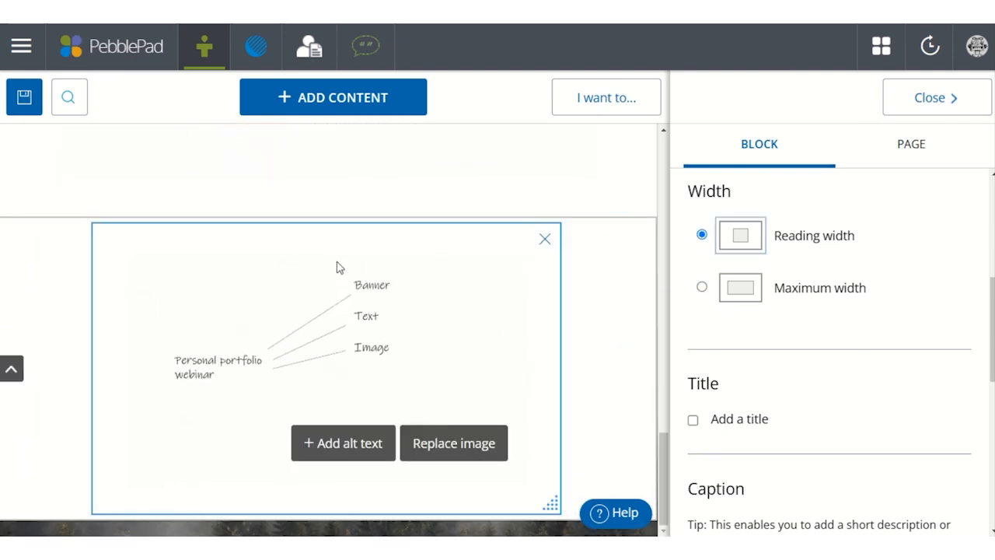
click(793, 289)
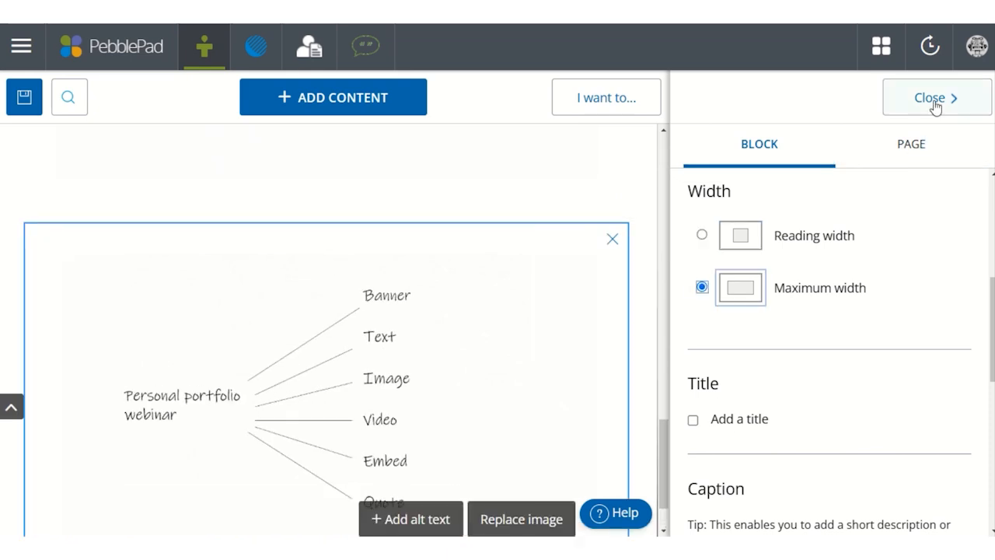
scroll(923, 233, down, 1)
scroll(922, 210, up, 4)
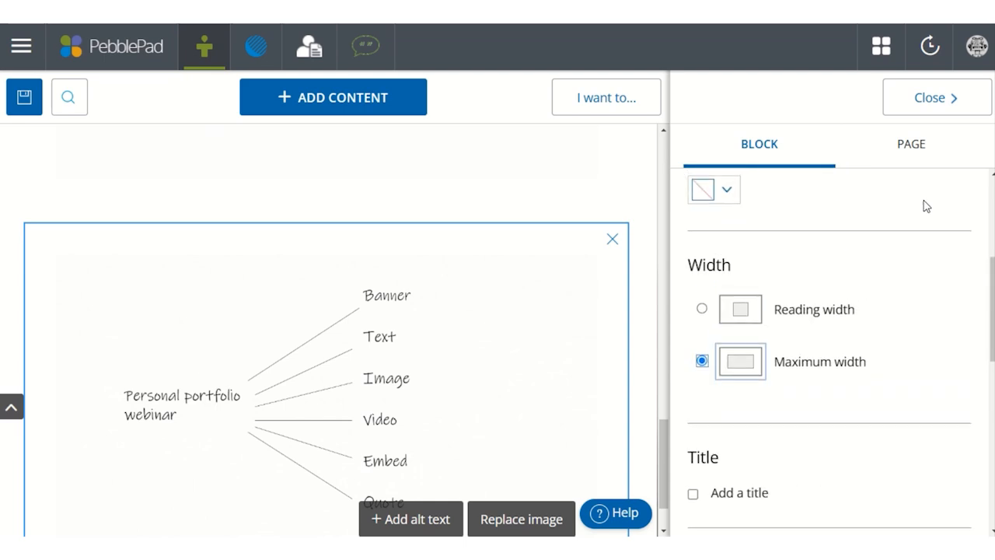
click(926, 100)
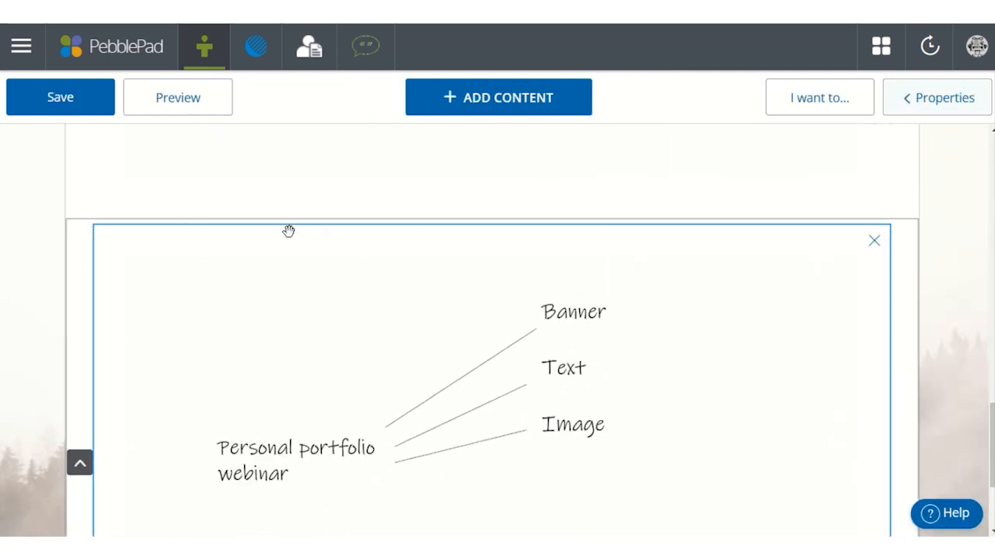
- Save the page and check the animated GIF block at its end
click(84, 104)
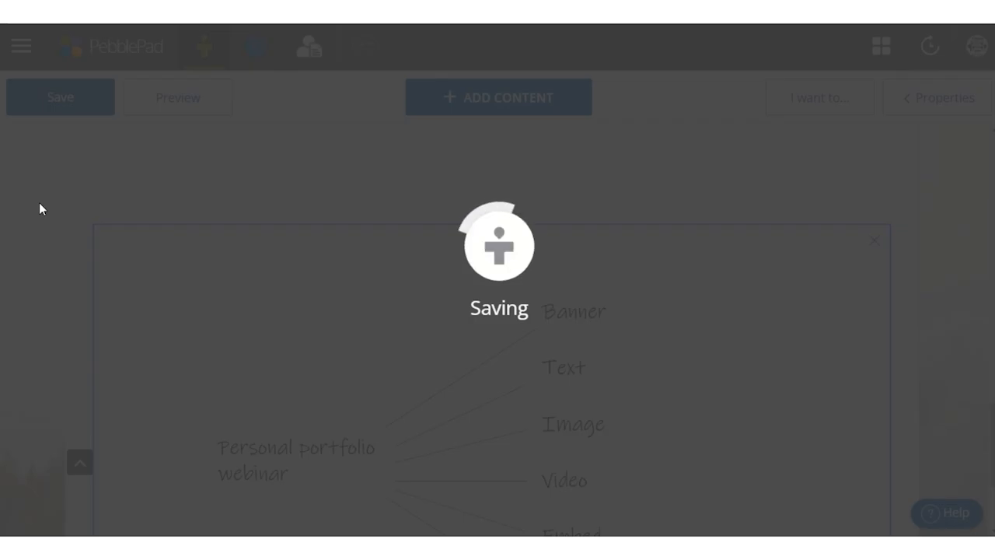
scroll(39, 203, down, 1)
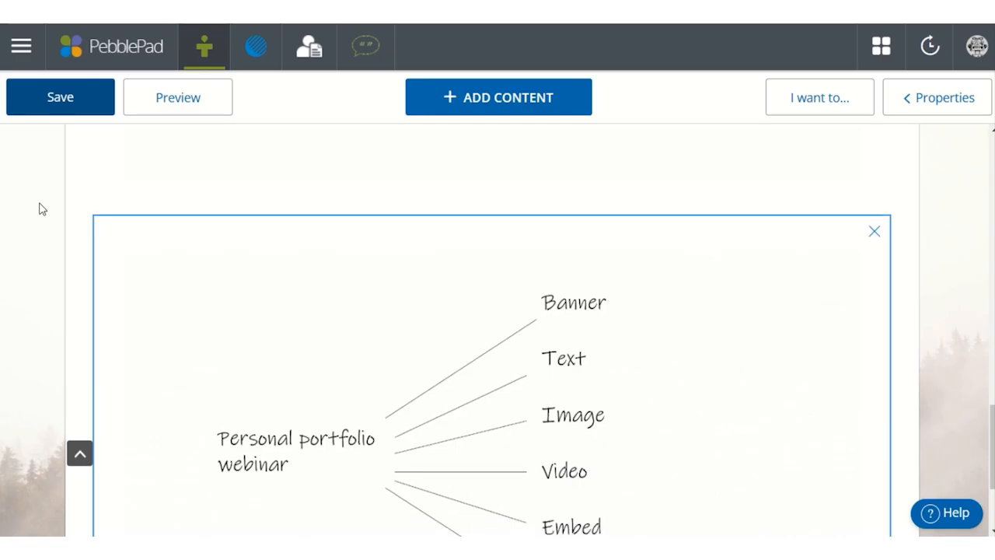
scroll(42, 209, down, 1)
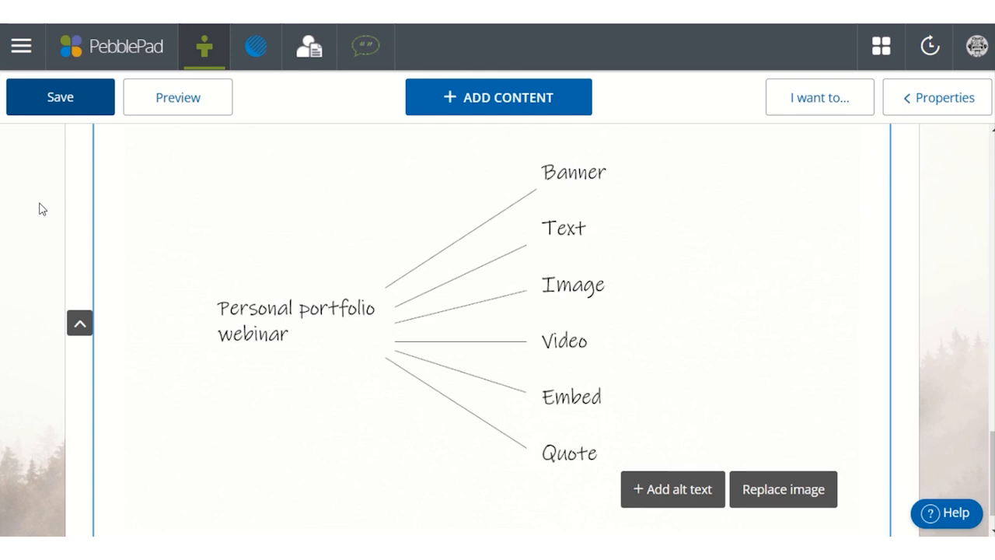
scroll(786, 303, down, 1)
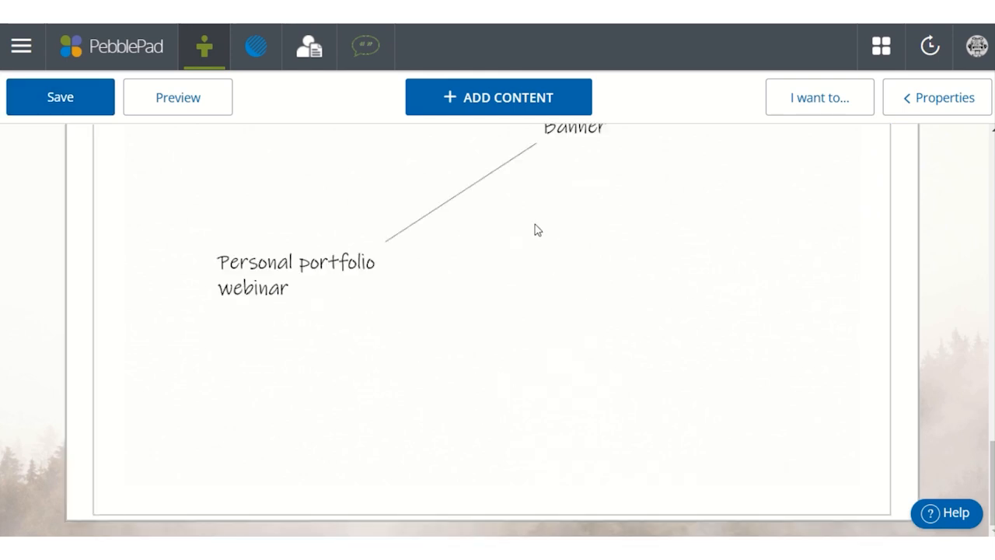
- Add an audio block at the page's end using "Women and Girls in STEM - final.mp3" from the asset store
click(492, 110)
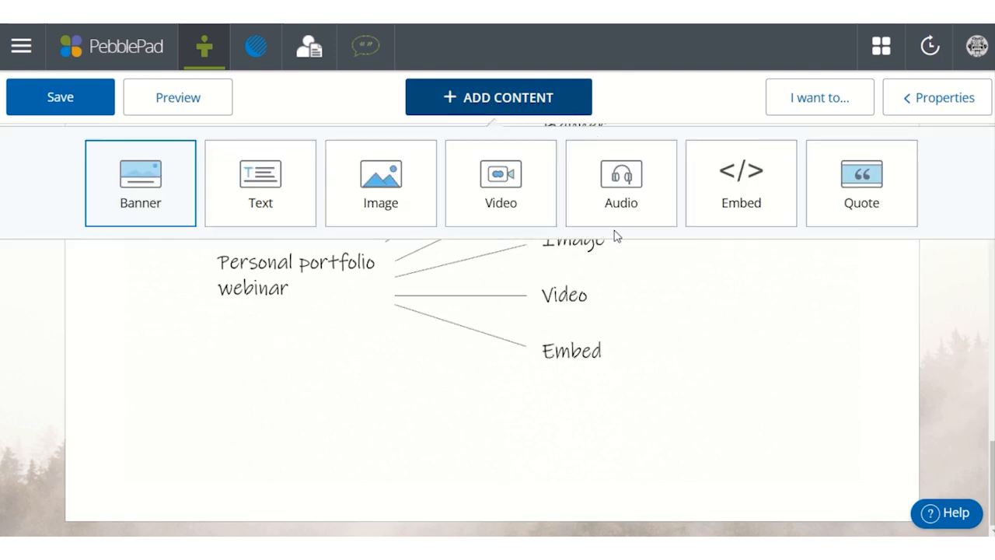
click(618, 185)
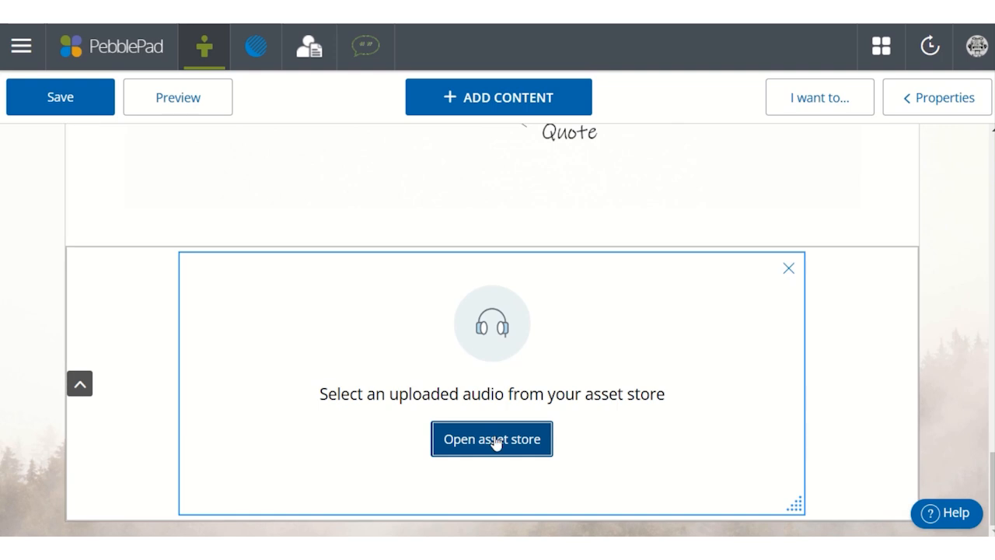
click(495, 441)
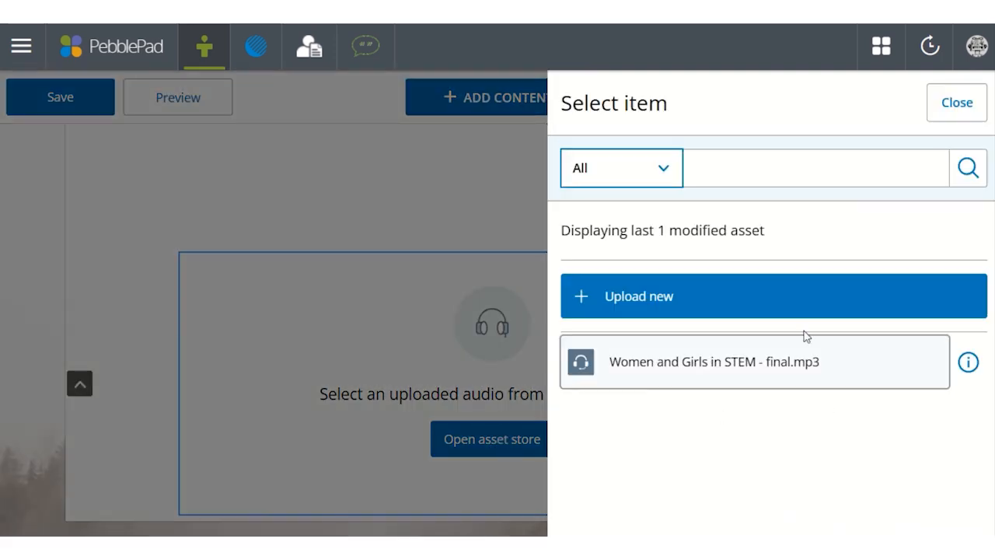
click(734, 371)
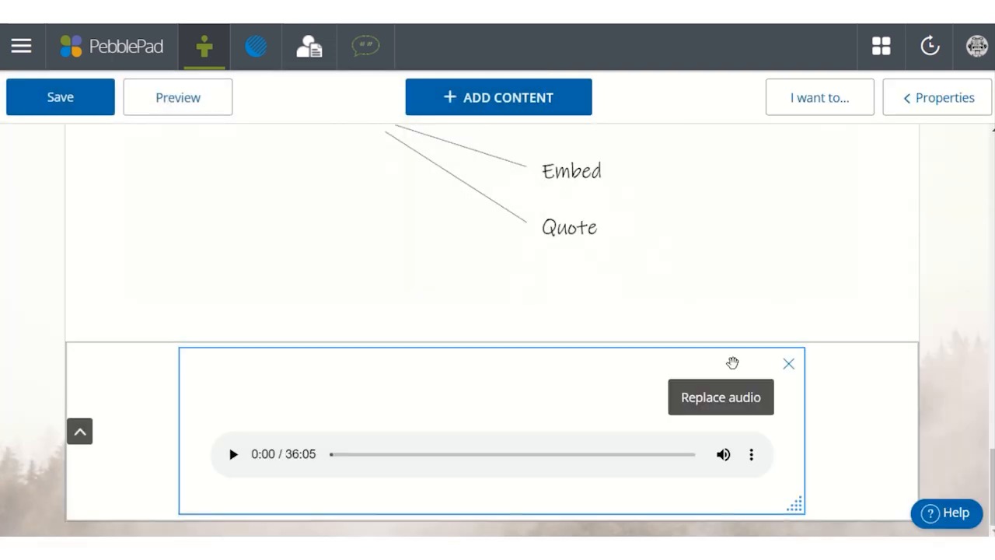
- Set the width of the audio block to Maximum width
click(935, 98)
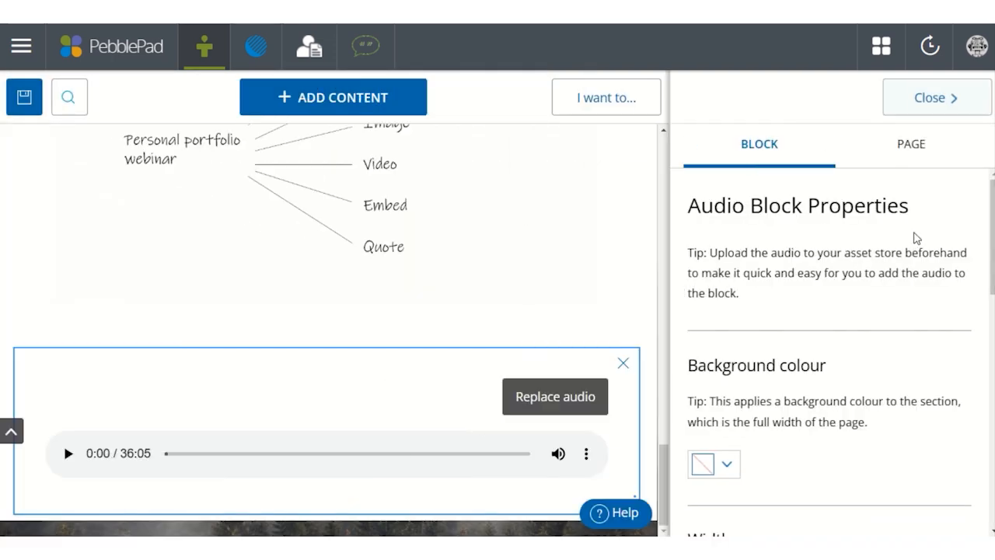
scroll(913, 238, down, 3)
click(822, 428)
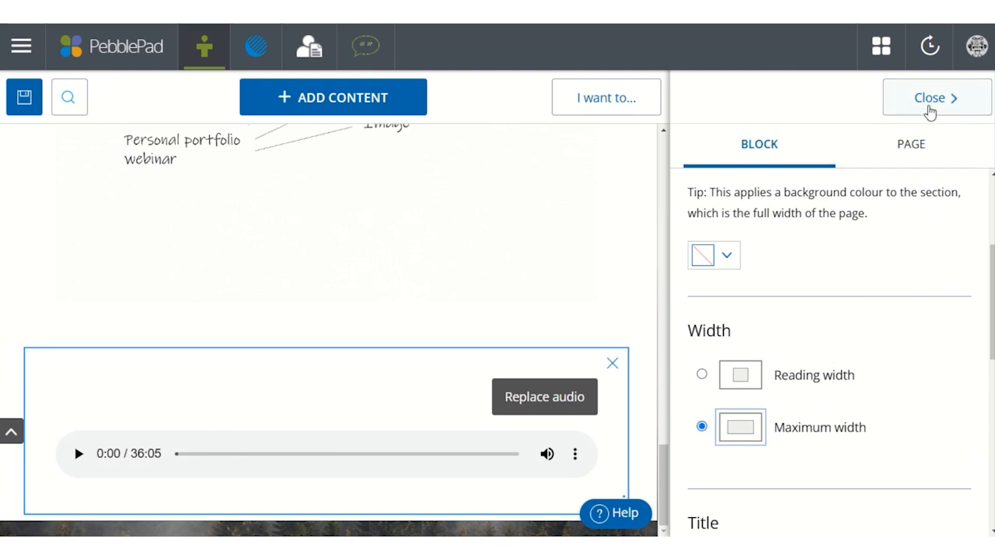
click(929, 101)
click(931, 106)
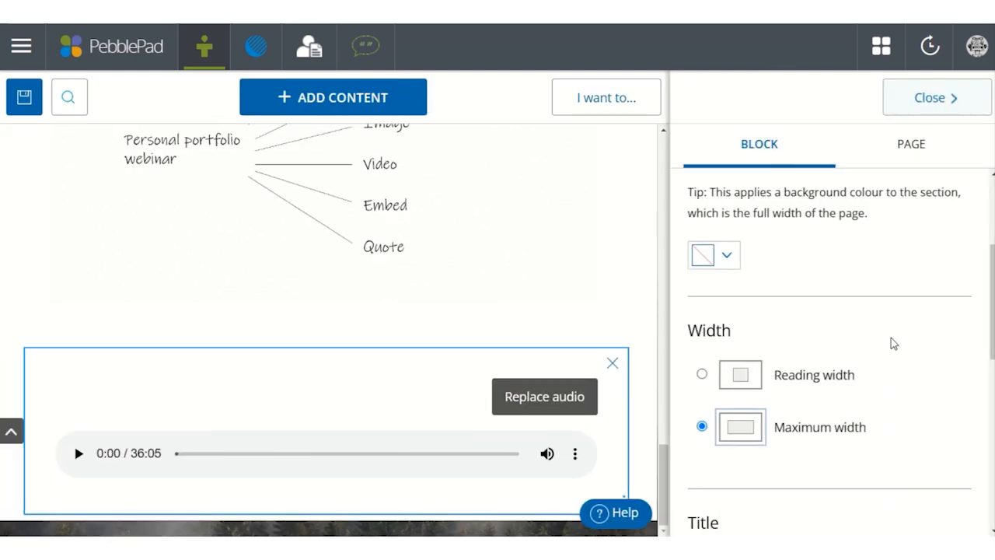
- Add the title "Sgwrsio with the EWC: Bridging the gap – women and girls in STEM" to the audio block and save the page
scroll(891, 343, down, 3)
click(751, 355)
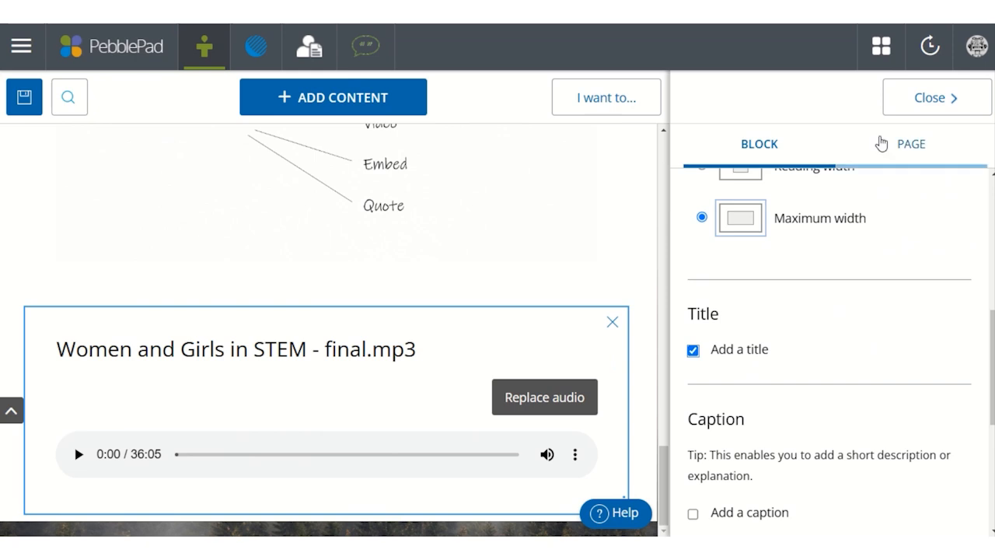
click(922, 105)
drag(515, 357, 83, 336)
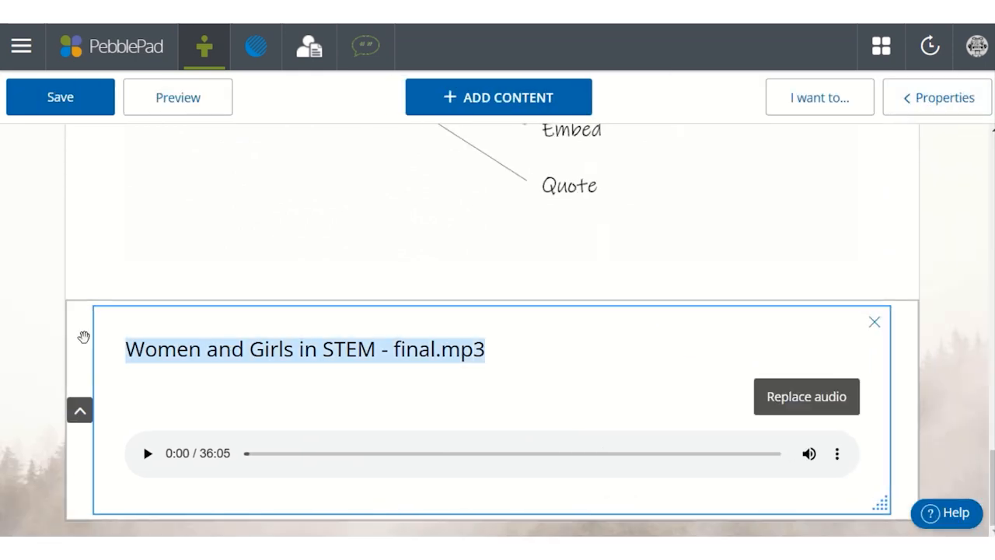
text(Sgwrsio with the EWC: Bridging the gap – women and girls in STEM)
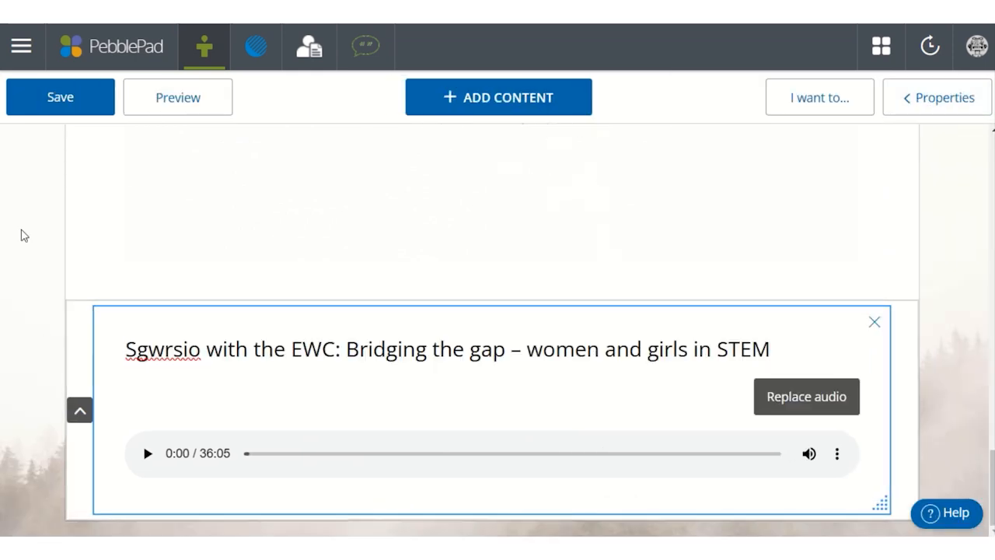
click(46, 100)
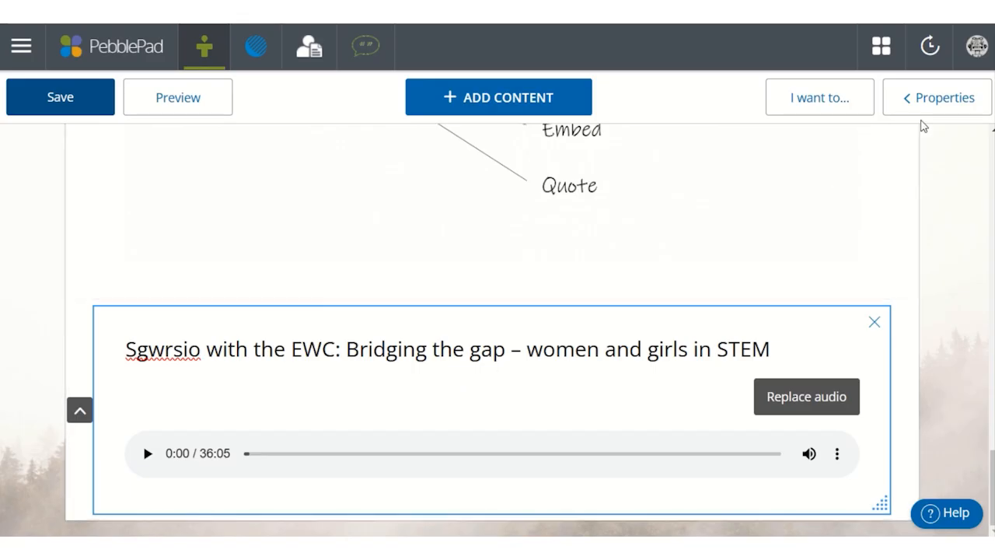
- Examine the audio block's caption, audio control and duplication options
click(927, 109)
scroll(918, 330, down, 5)
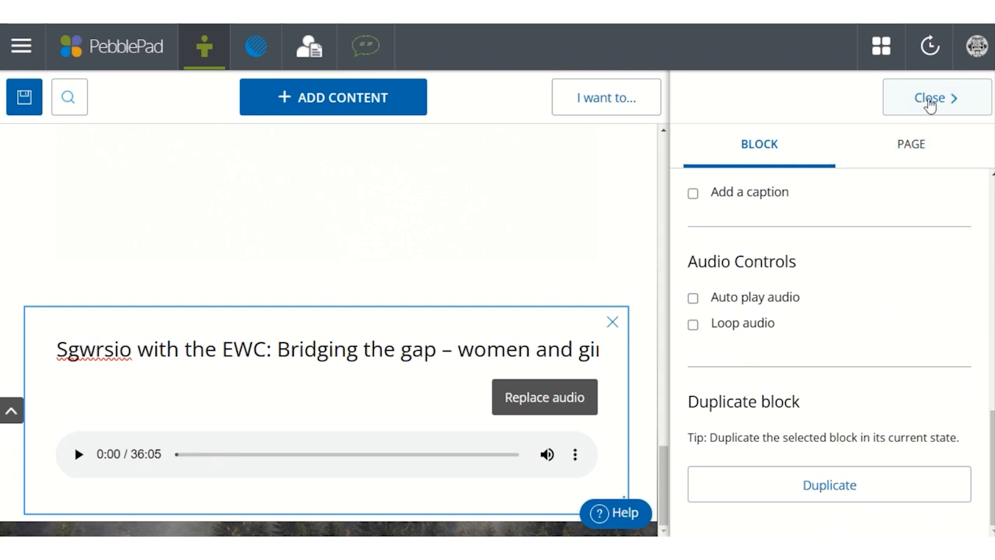
click(929, 99)
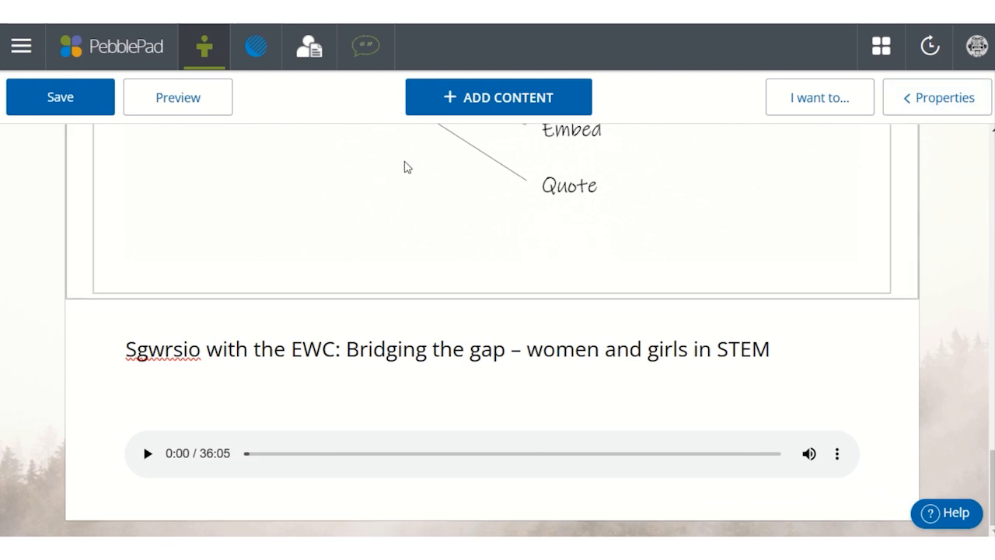
- Add a quote block reading "Education is not the filling of a pail, but the lighting of a fire", credited "- William Butler Yeats"
click(497, 104)
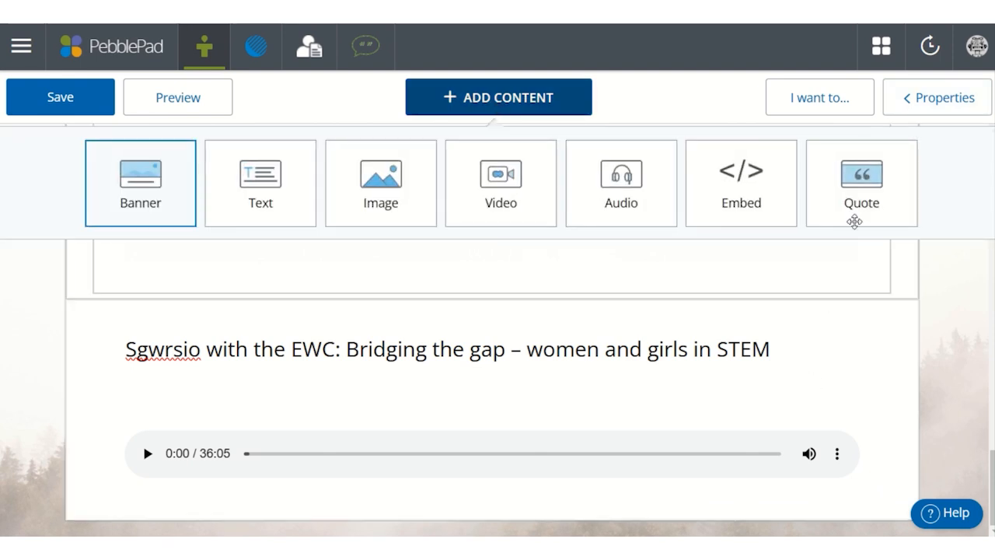
click(879, 169)
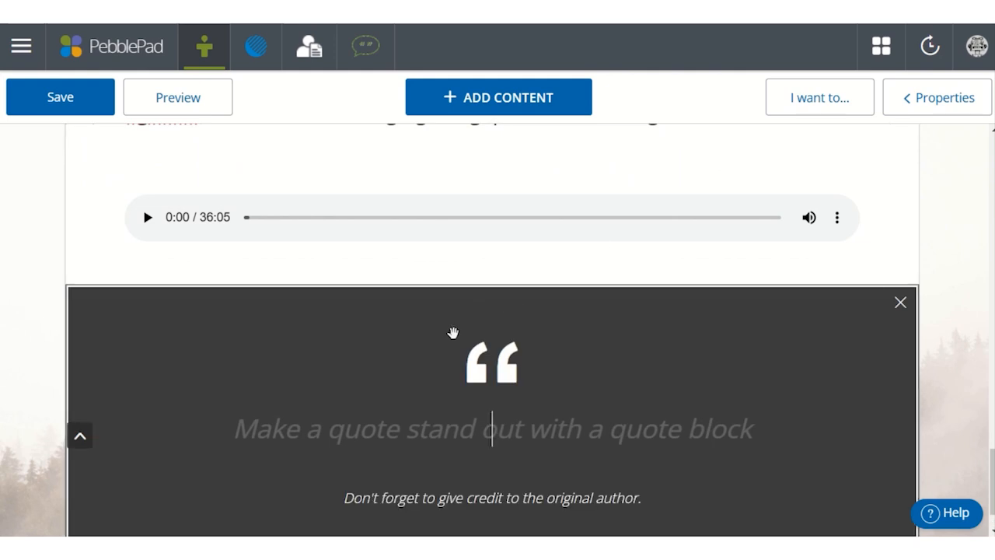
text(Education is not the filling of a pail, but the lighting of a fire)
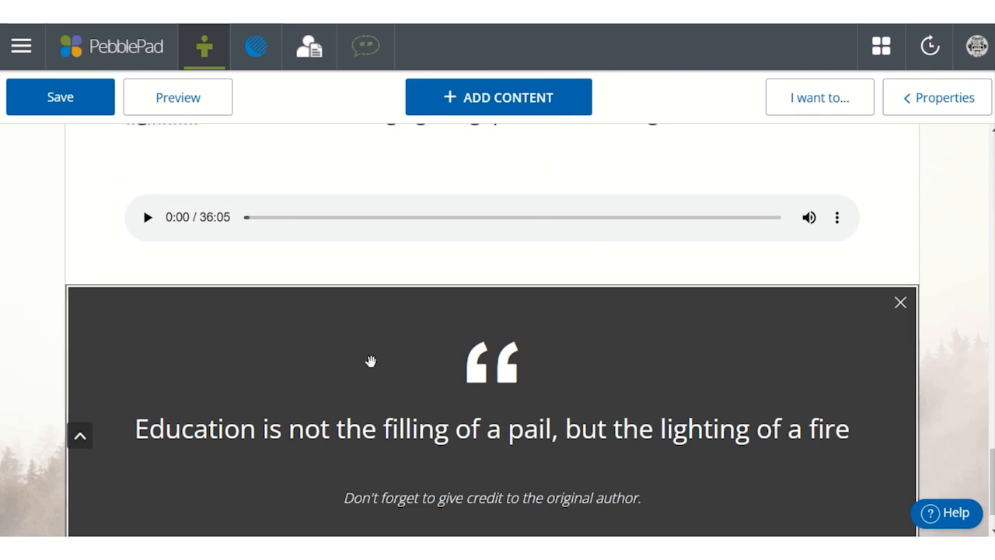
click(465, 503)
text(- William Butler Yeats)
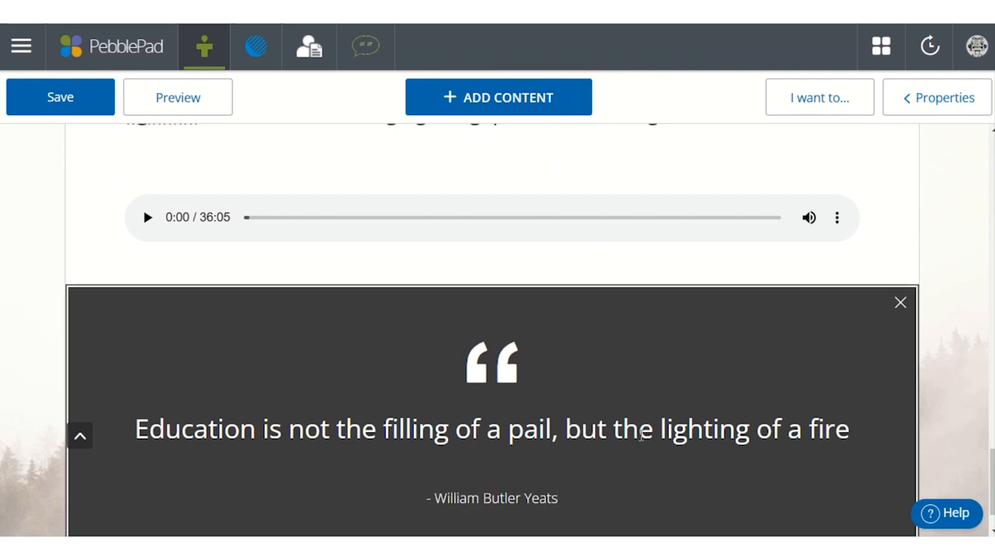
scroll(640, 435, down, 1)
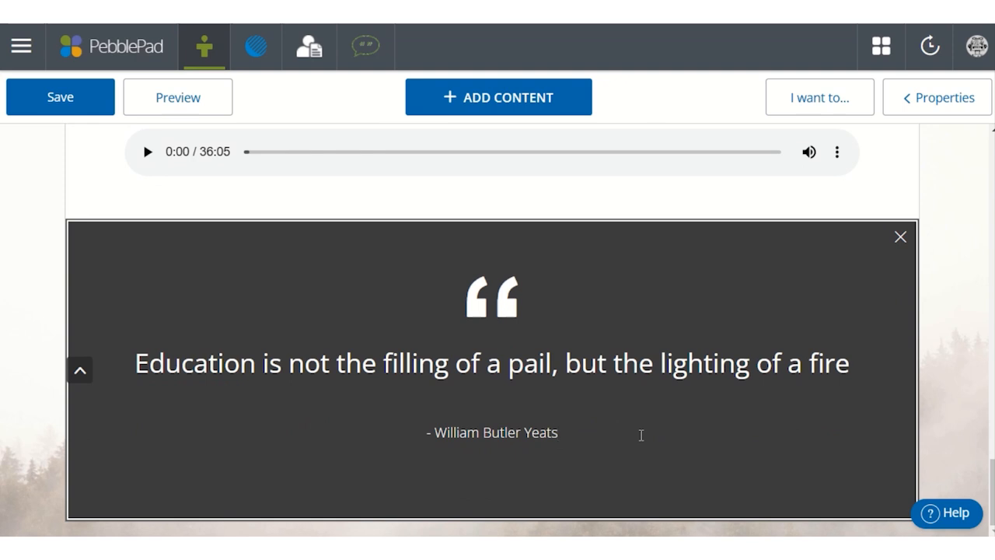
- Set the quote block's background colour to dark olive and save the page
click(934, 105)
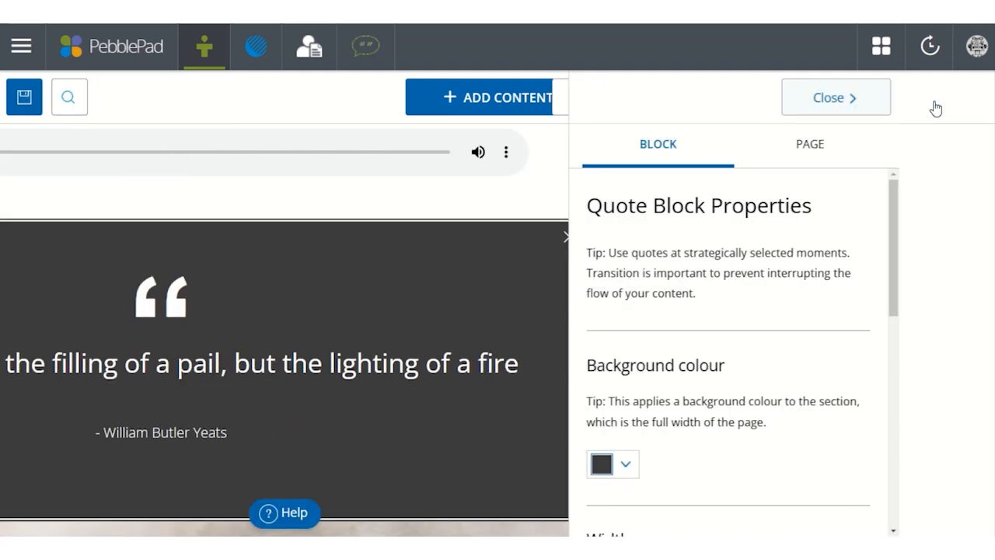
click(719, 467)
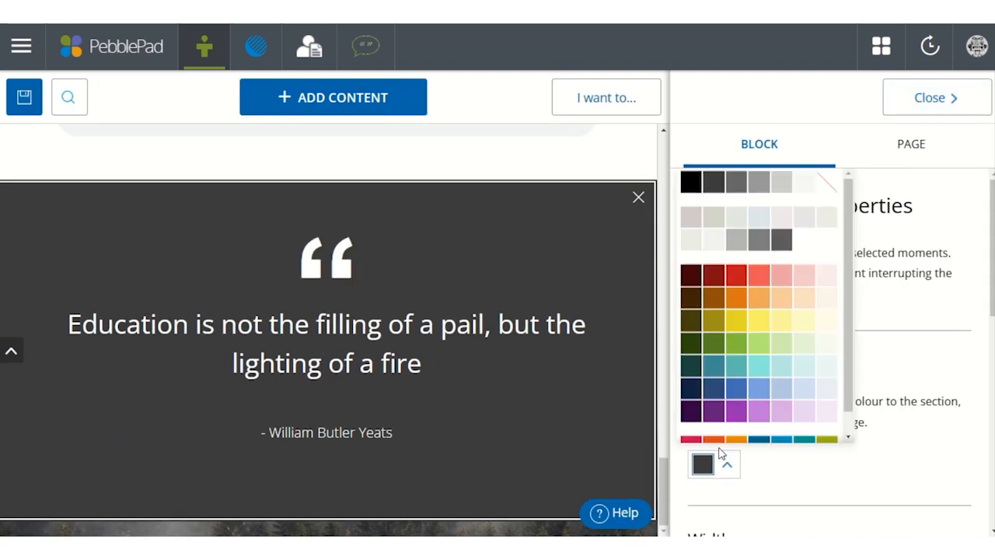
click(692, 325)
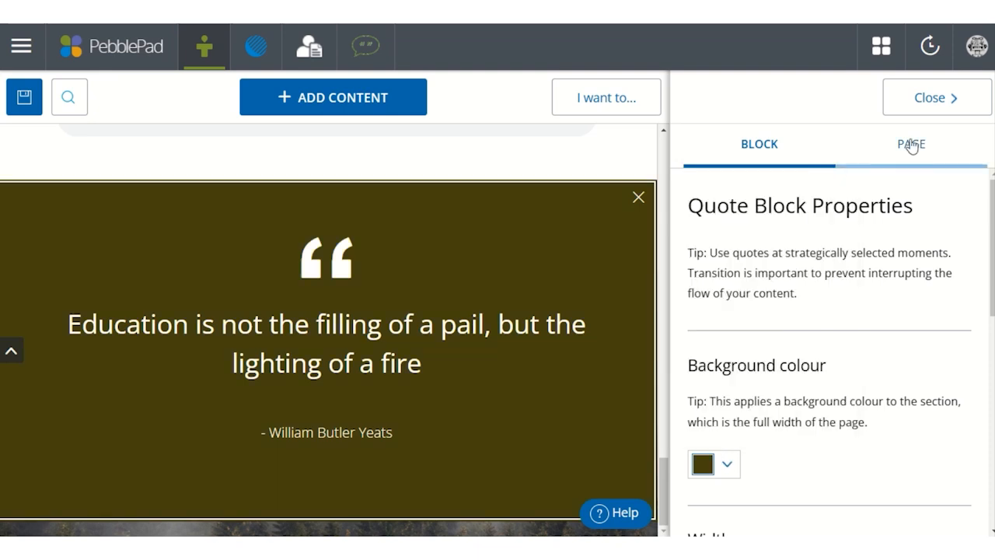
click(930, 98)
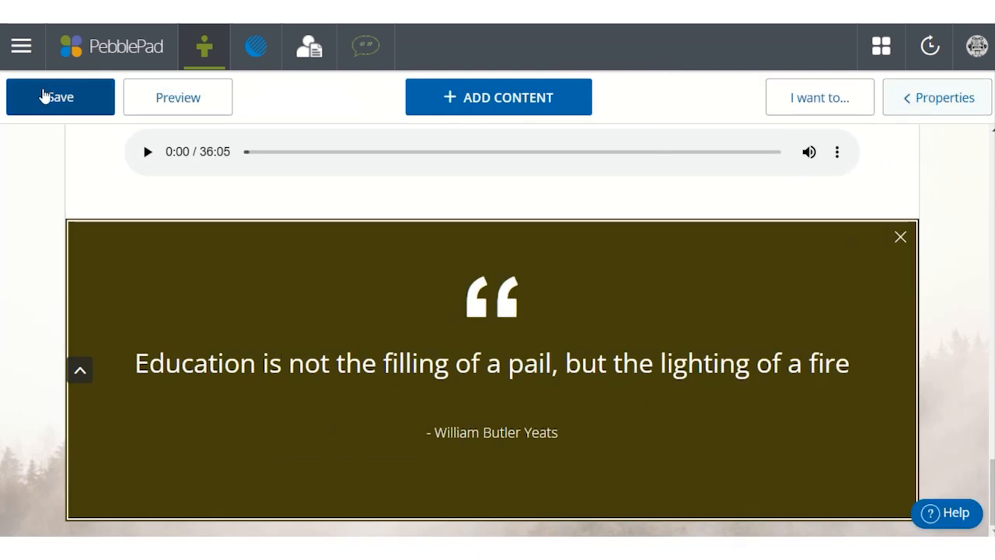
click(45, 96)
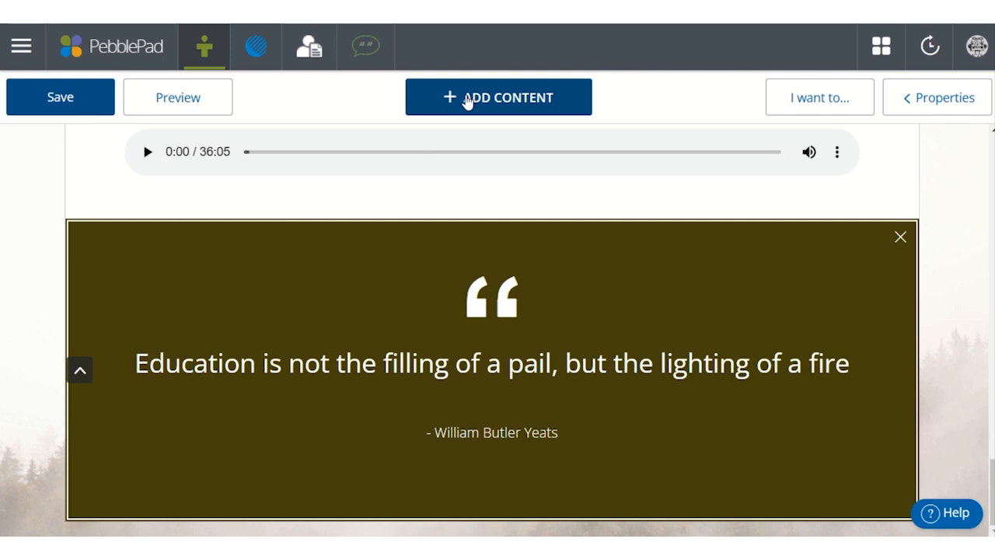
- Add two empty embed blocks below the quote block
click(467, 101)
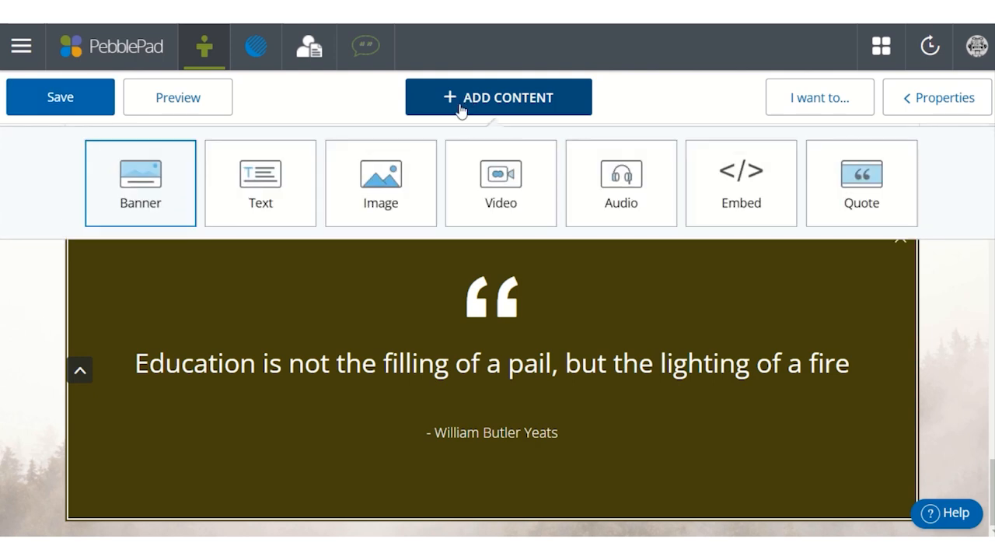
click(751, 171)
click(544, 106)
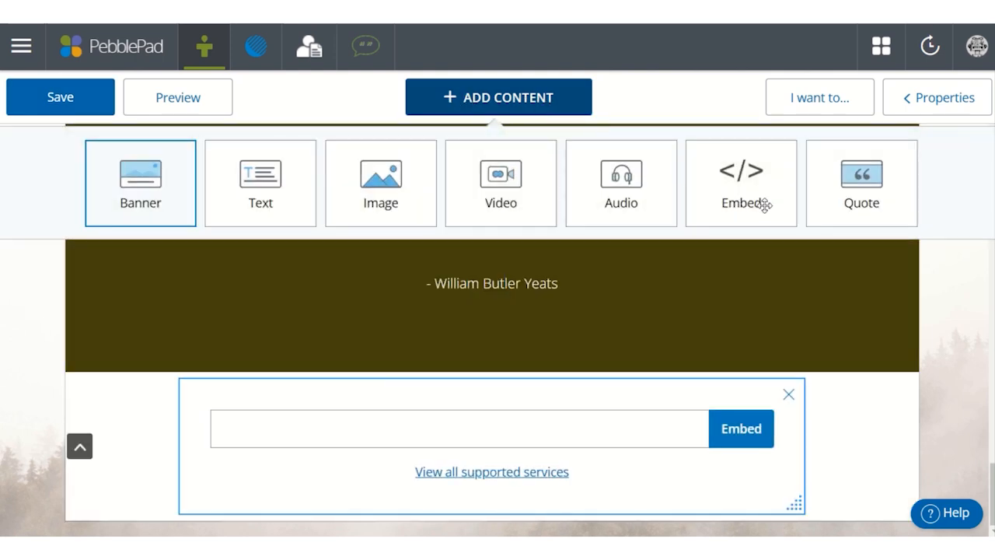
click(758, 200)
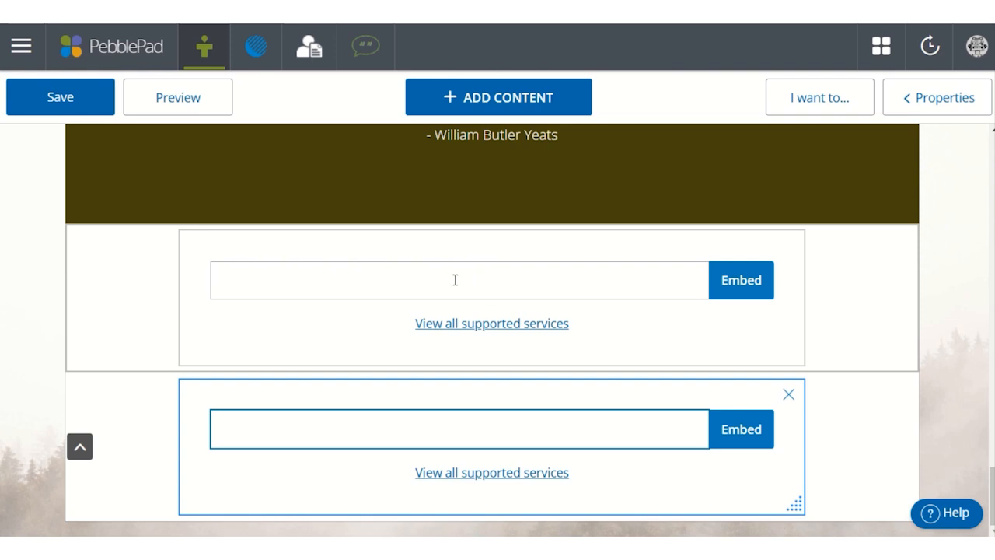
scroll(455, 280, up, 1)
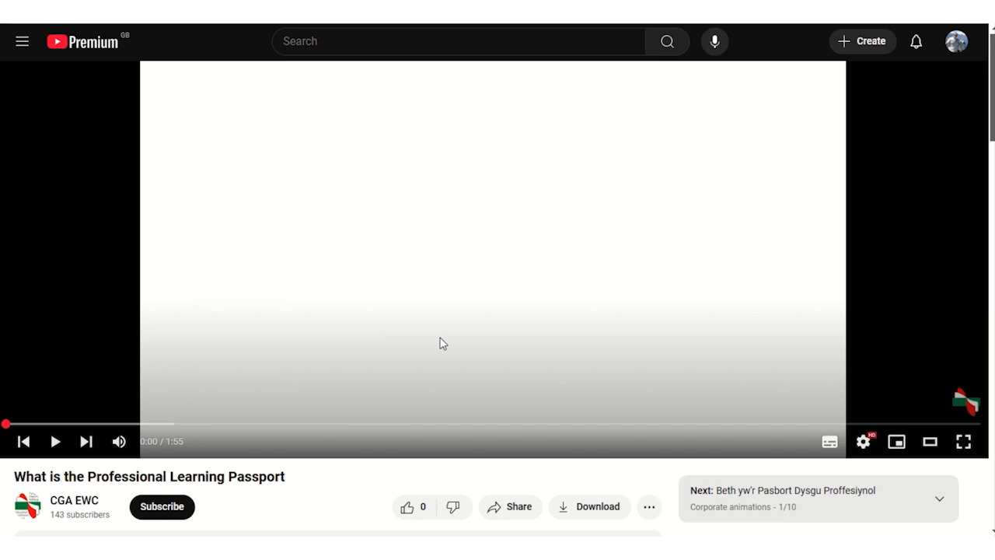
- Switch to YouTube and copy the embed code of the video "What is the Professional Learning Passport"
scroll(440, 343, down, 1)
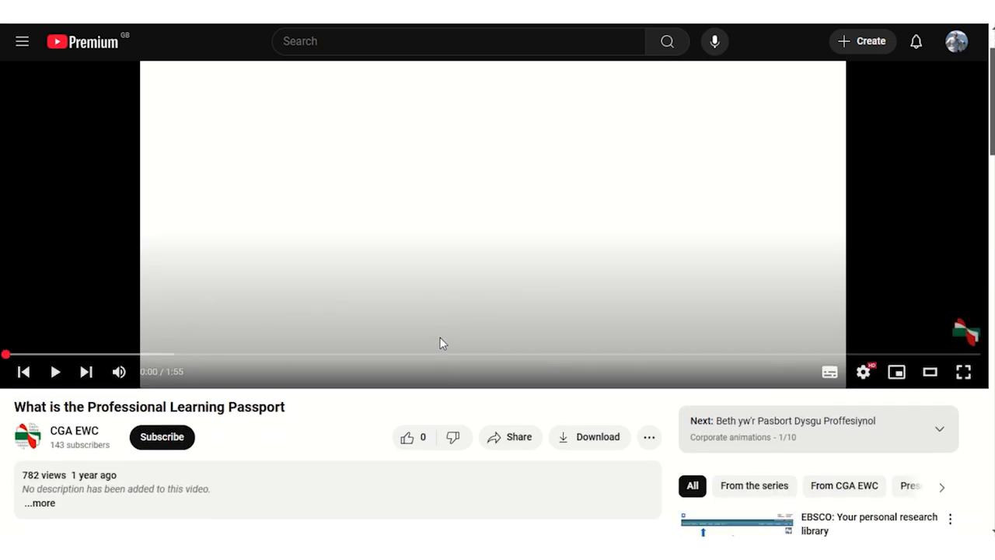
click(497, 435)
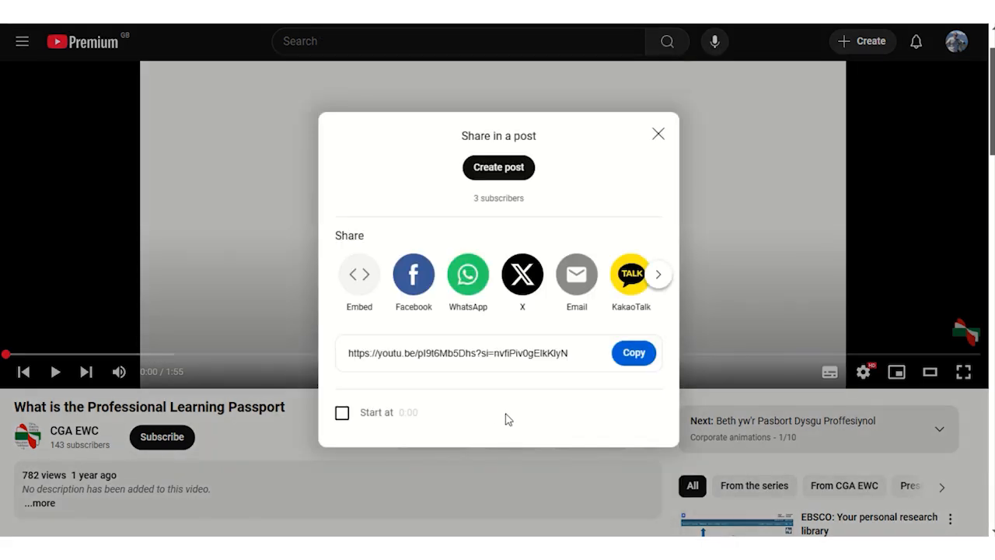
click(351, 274)
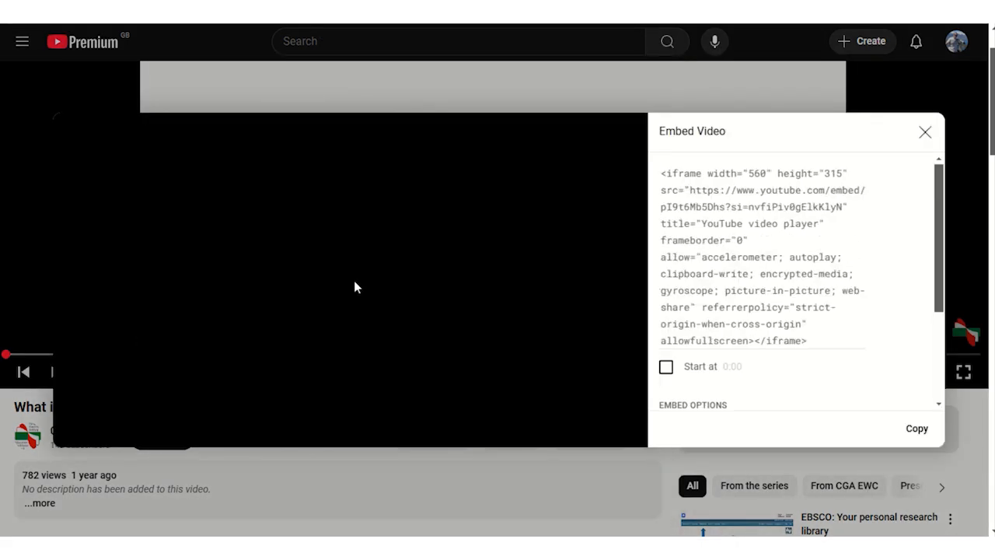
click(916, 428)
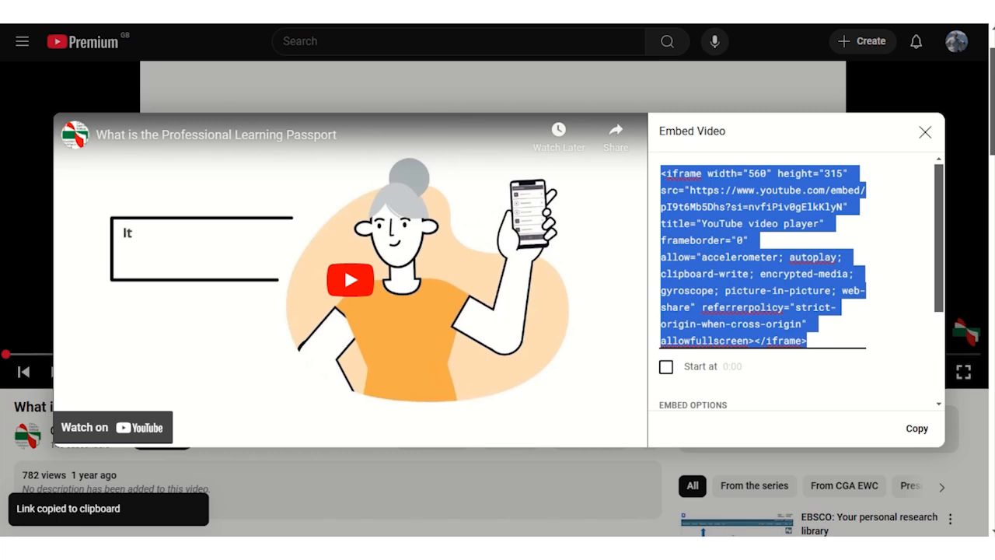
- Return to PebblePad and embed the copied YouTube video code in the first embed block below the quote
key(ctrl+shift+Tab)
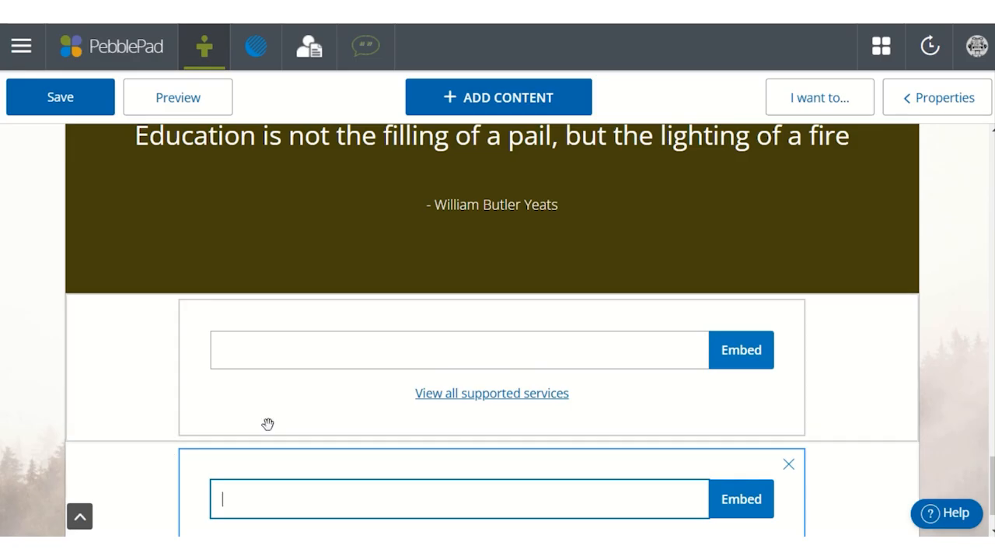
click(318, 356)
key(ctrl+v)
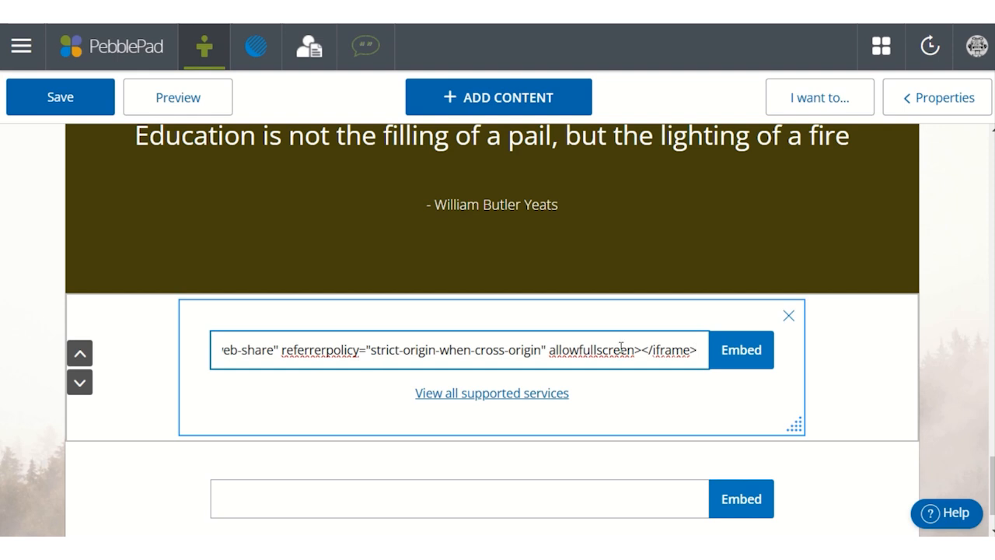
click(749, 365)
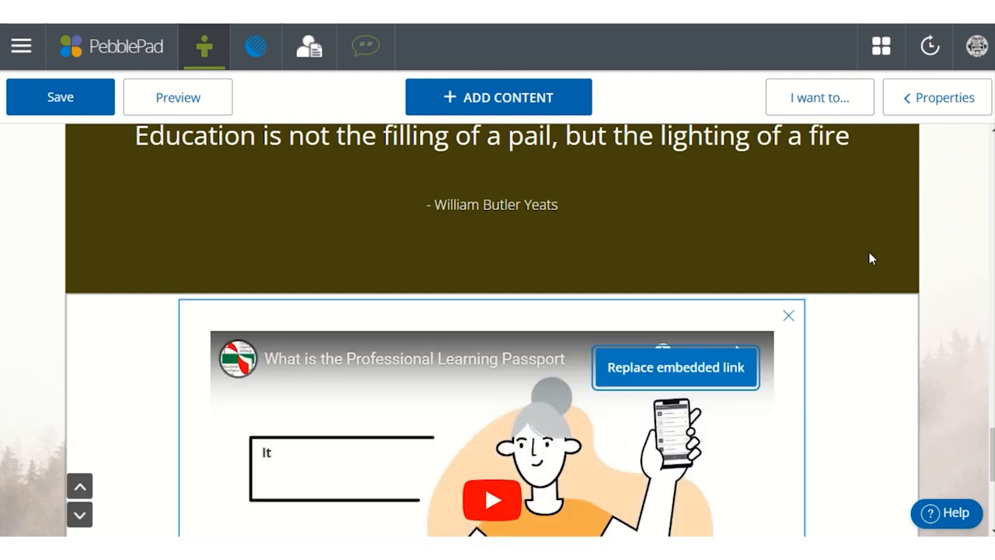
- Set the embedded YouTube video block to maximum width
click(958, 99)
scroll(882, 291, down, 2)
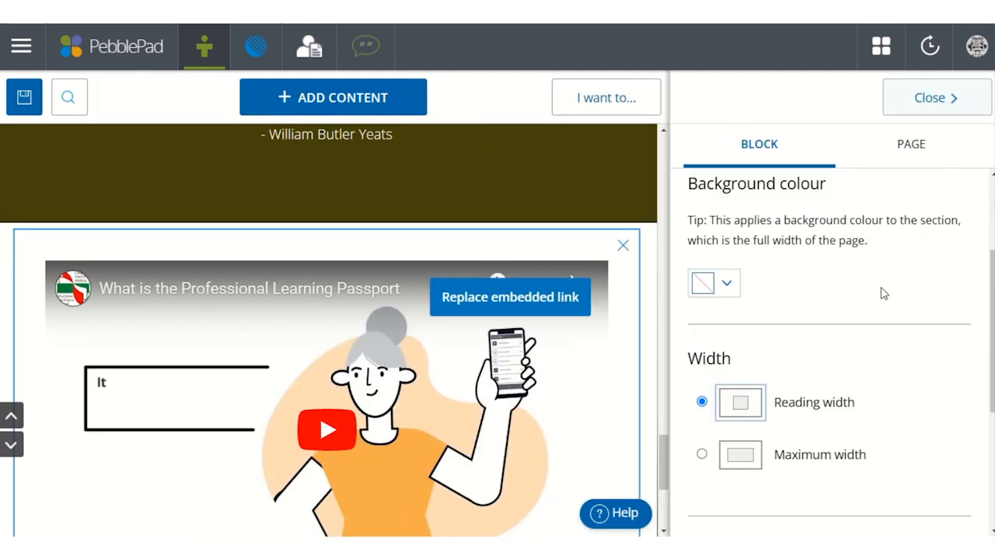
scroll(883, 293, down, 1)
click(813, 407)
click(941, 107)
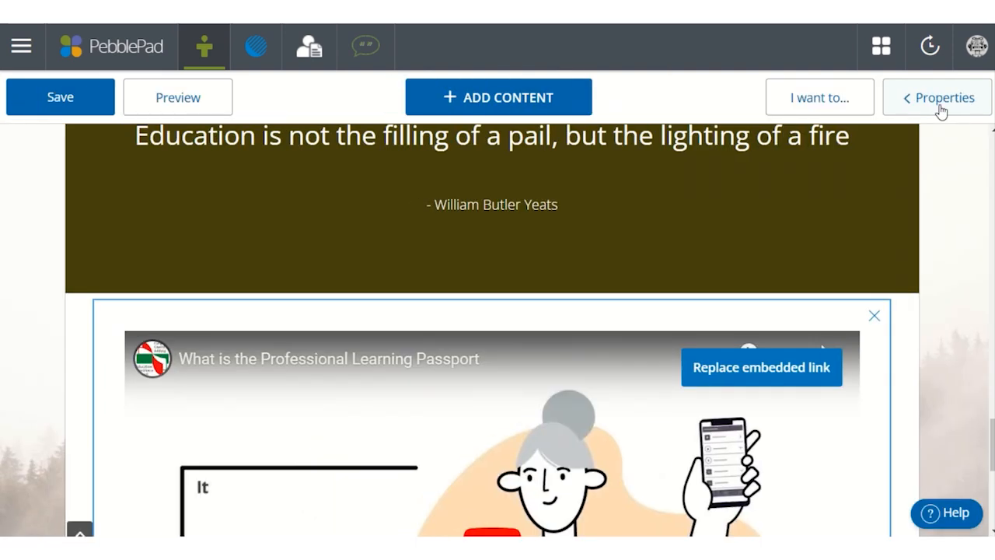
- Switch to the Education Workforce Council Facebook page and copy the embed code of the post about Meddwl Mawr's monthly recommendations
scroll(790, 227, down, 3)
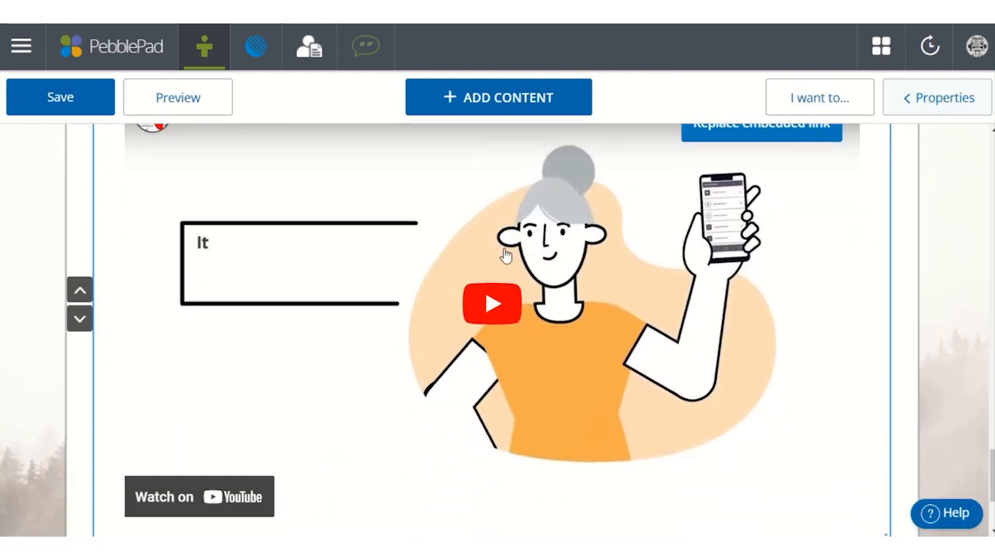
scroll(505, 255, down, 3)
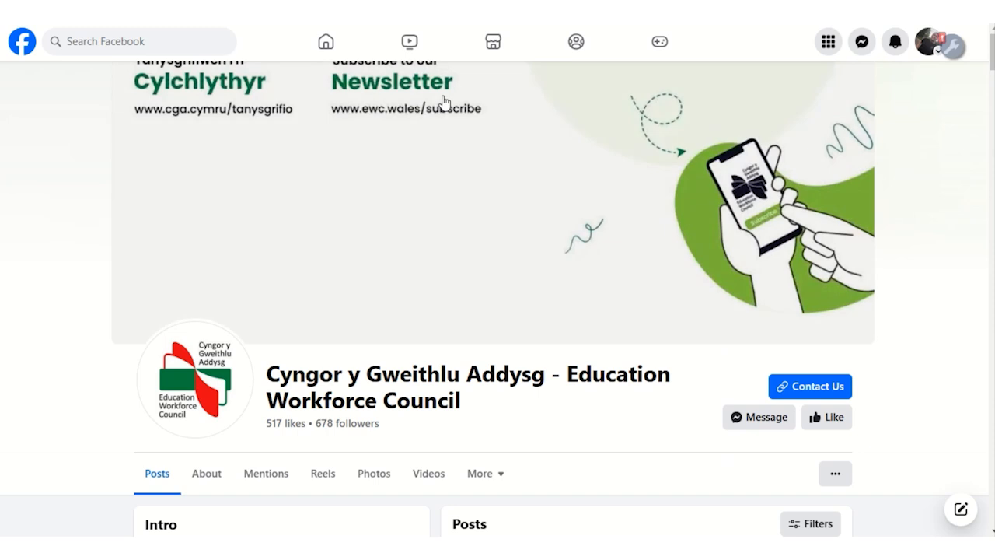
scroll(441, 104, down, 3)
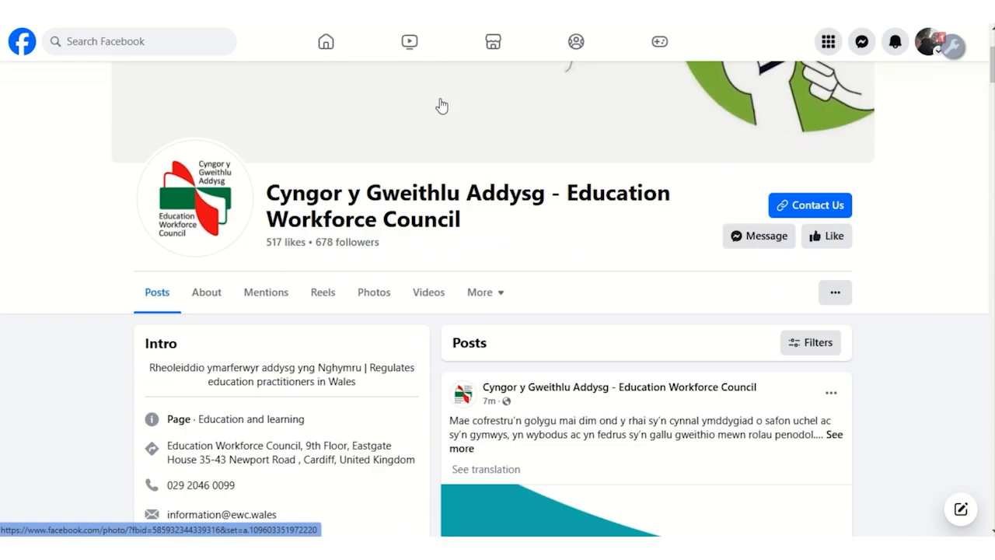
scroll(441, 104, down, 8)
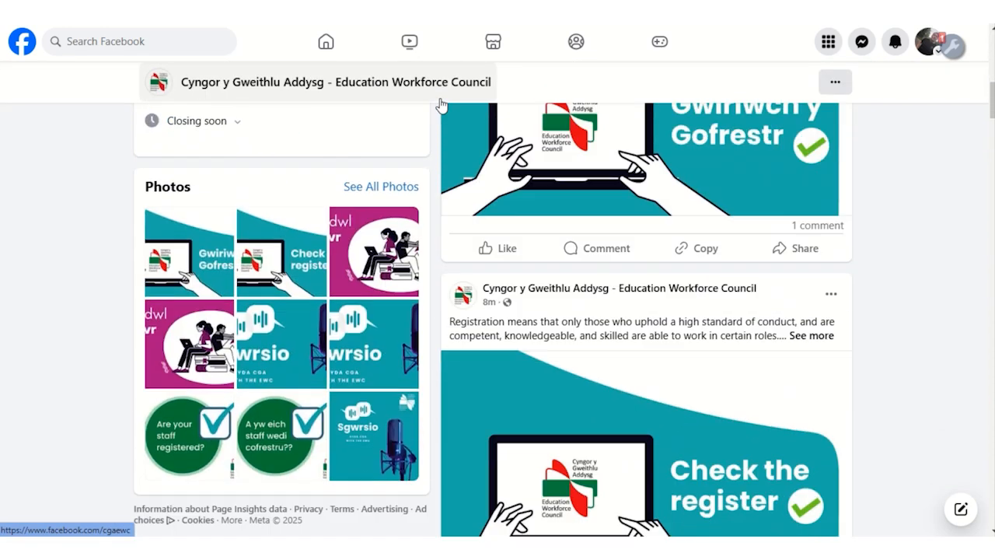
scroll(441, 104, down, 9)
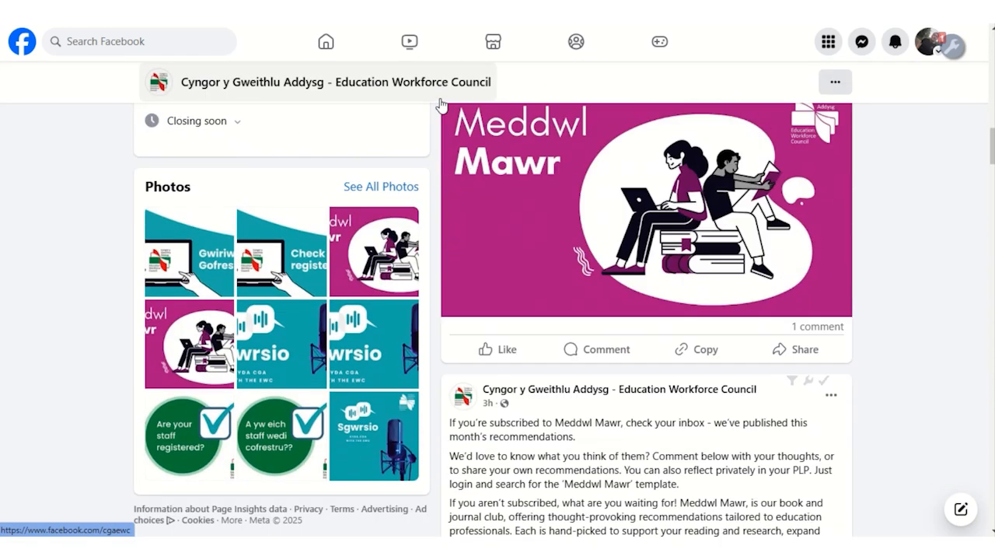
click(831, 196)
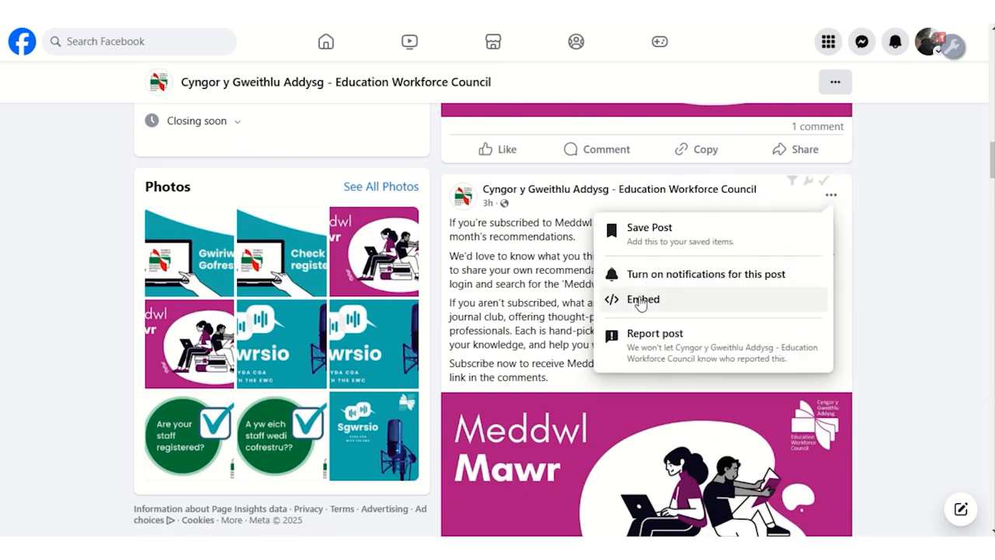
click(640, 301)
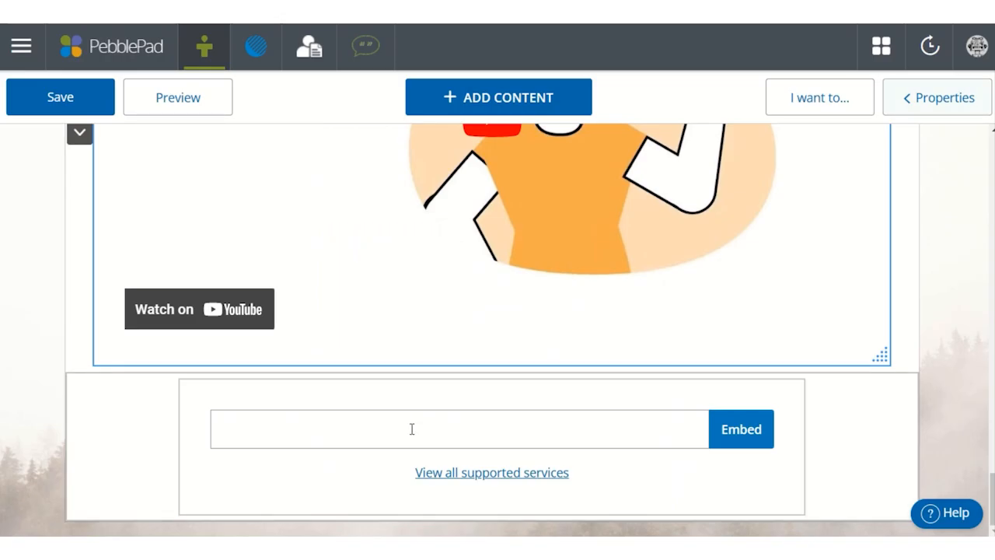
- Return to PebblePad, embed the copied Facebook post code in the empty block below the video, and set that block to maximum width
click(412, 429)
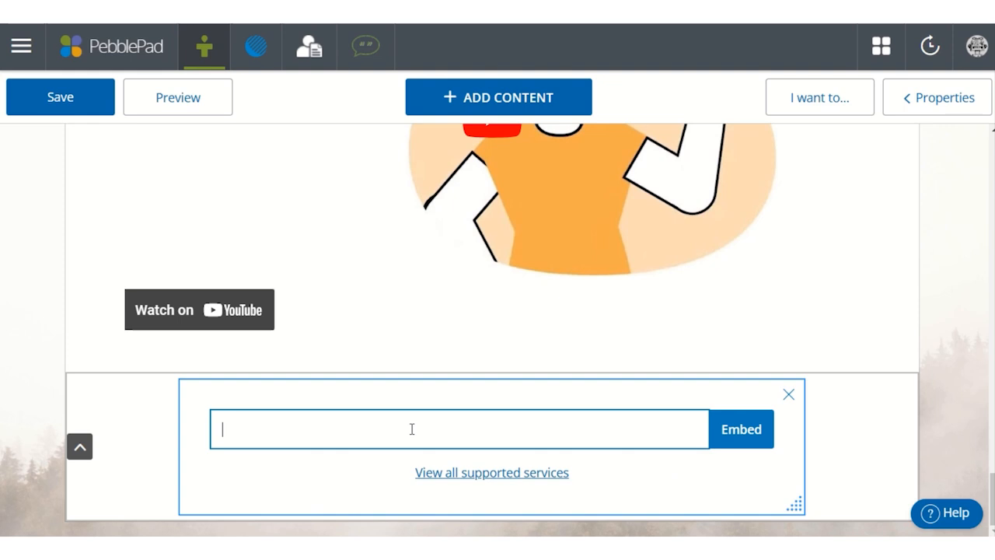
key(ctrl+v)
click(726, 431)
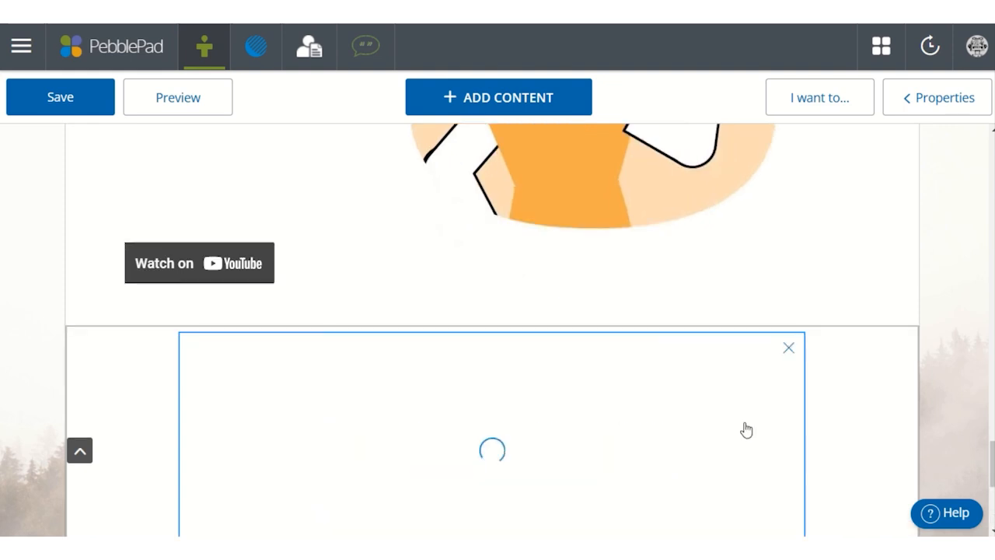
click(966, 107)
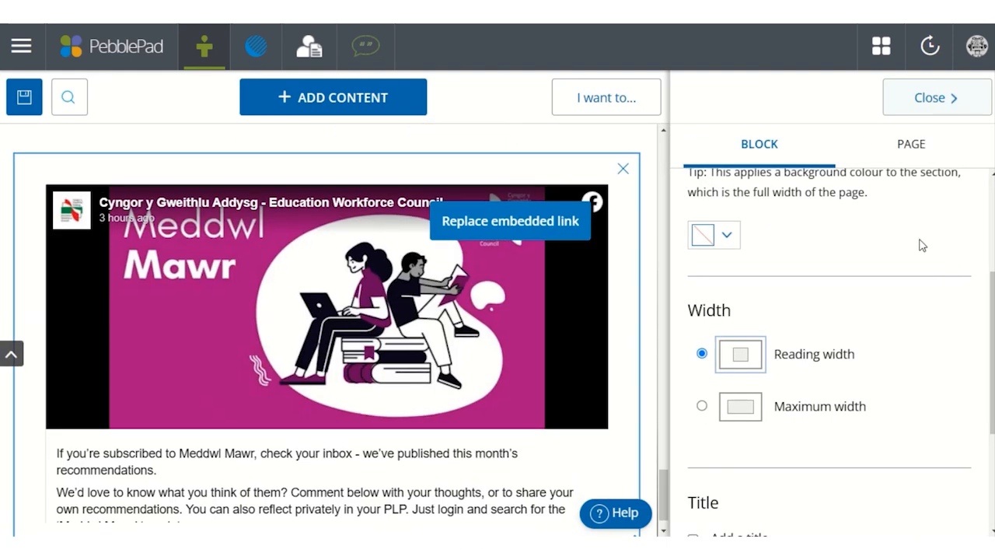
click(825, 419)
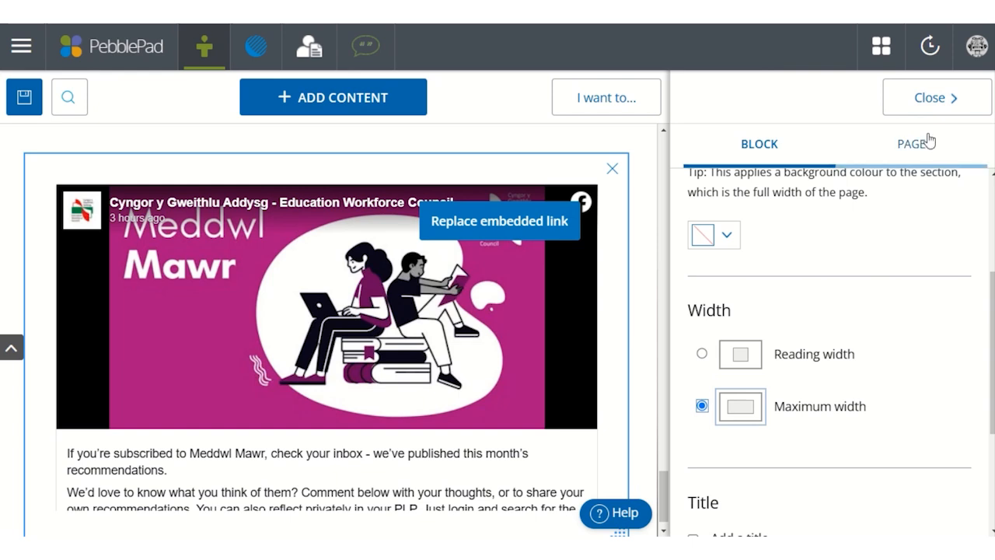